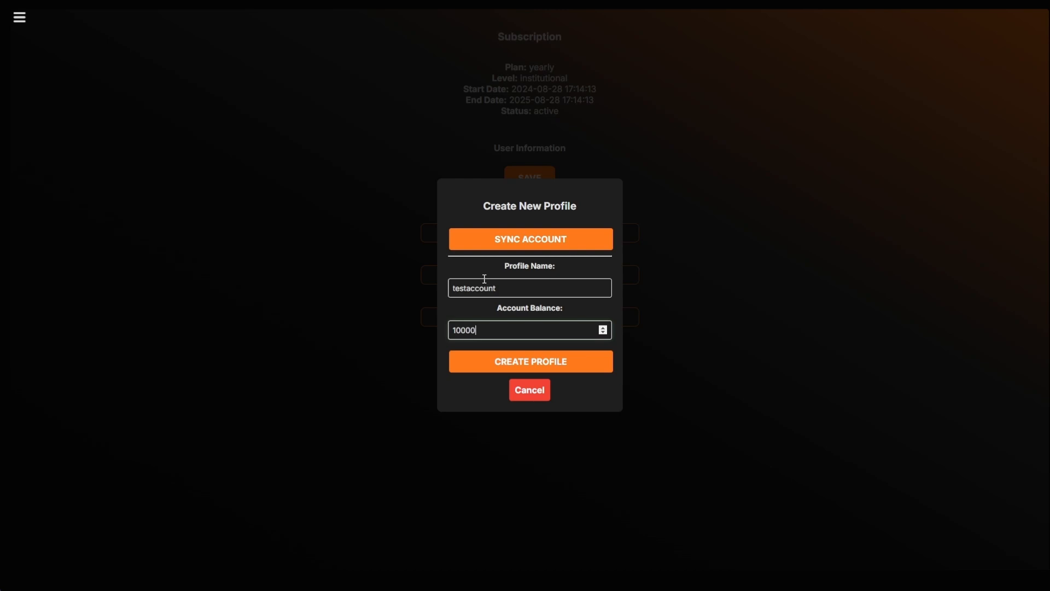
- Create the 'testaccount' profile with a 10000 balance, then open the navigation menu
left_click(476, 365)
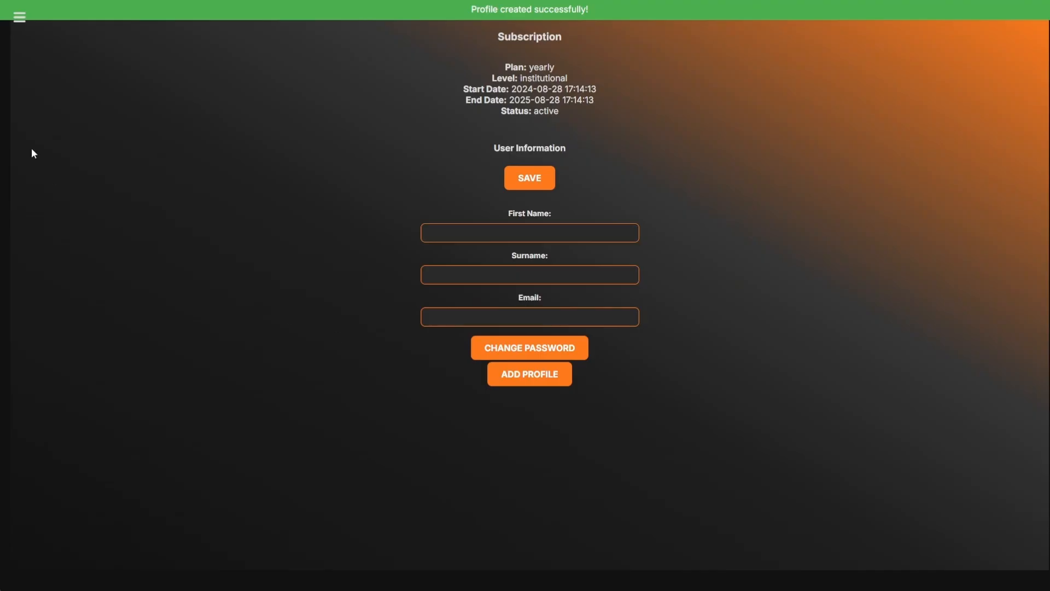
left_click(19, 17)
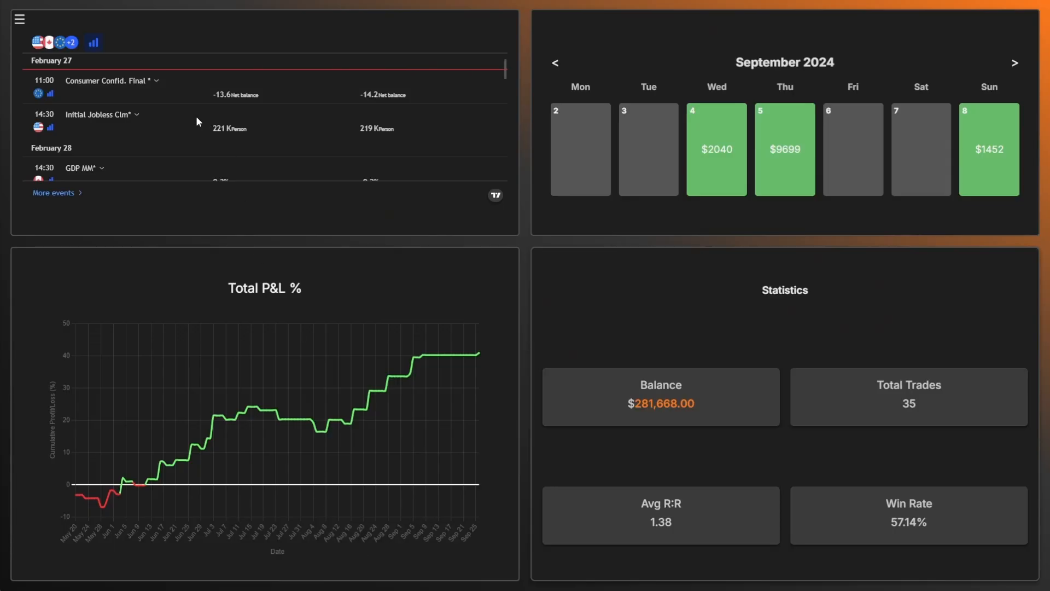
- Expand the Unemployment Rate event's details in the events list
scroll(164, 106, "down", 5)
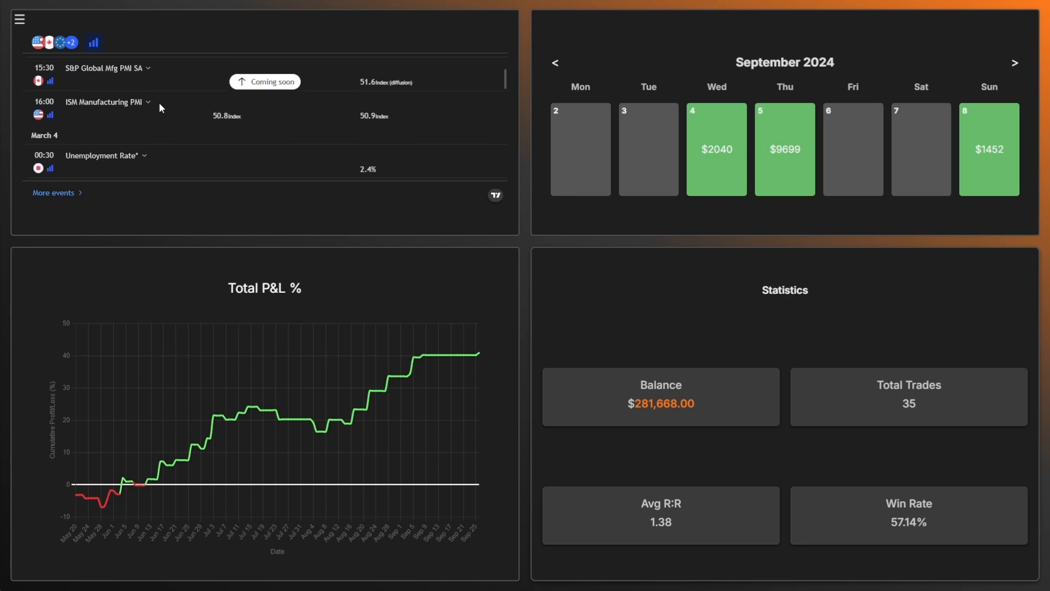
scroll(160, 107, "down", 1)
left_click(144, 104)
scroll(145, 107, "down", 1)
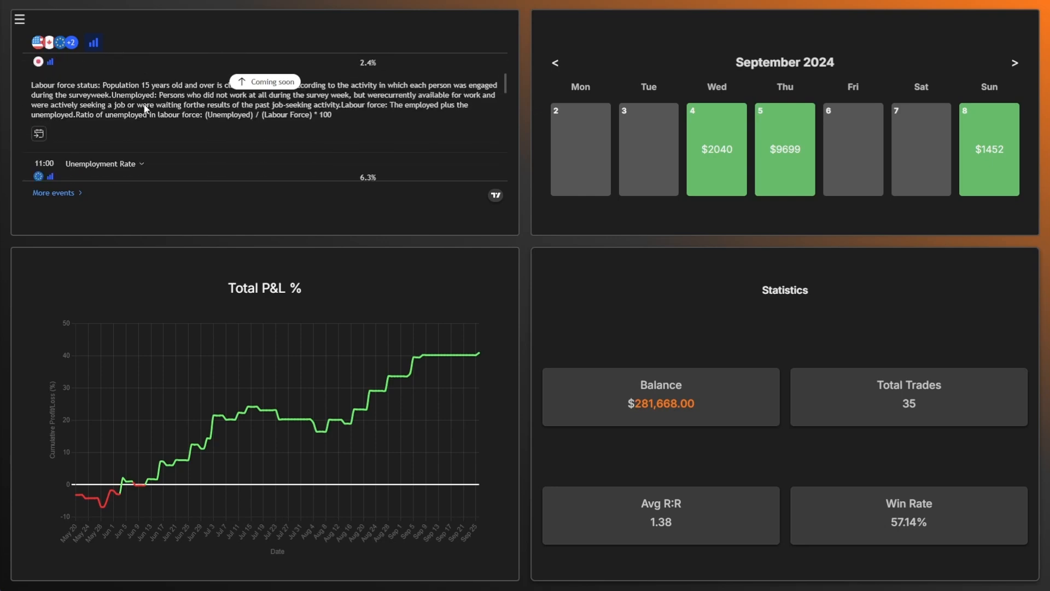
scroll(373, 124, "up", 1)
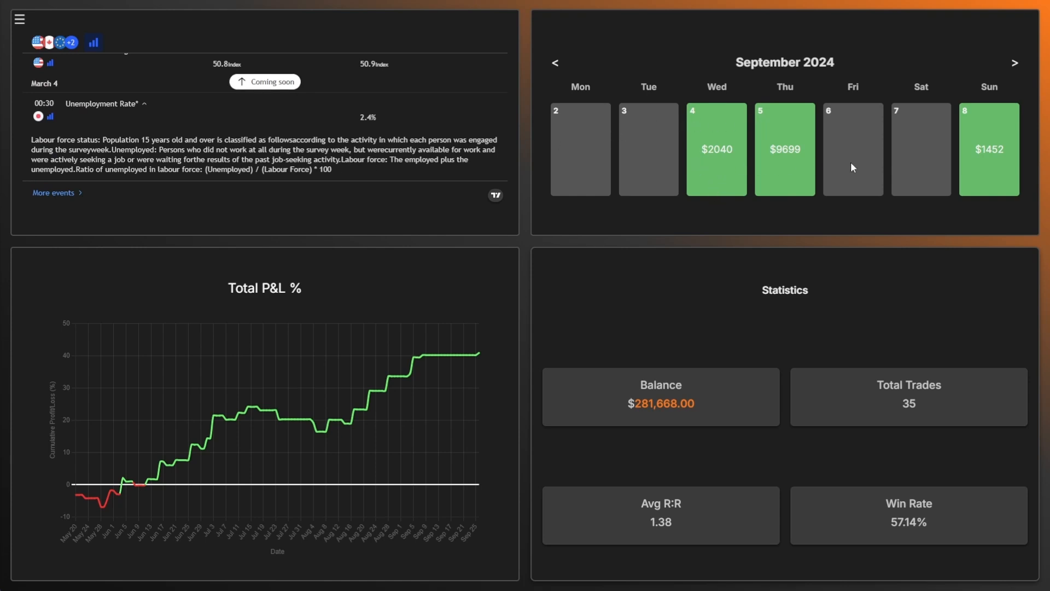
- Step the dashboard calendar back to August 2024 and reopen the navigation menu
left_click(554, 64)
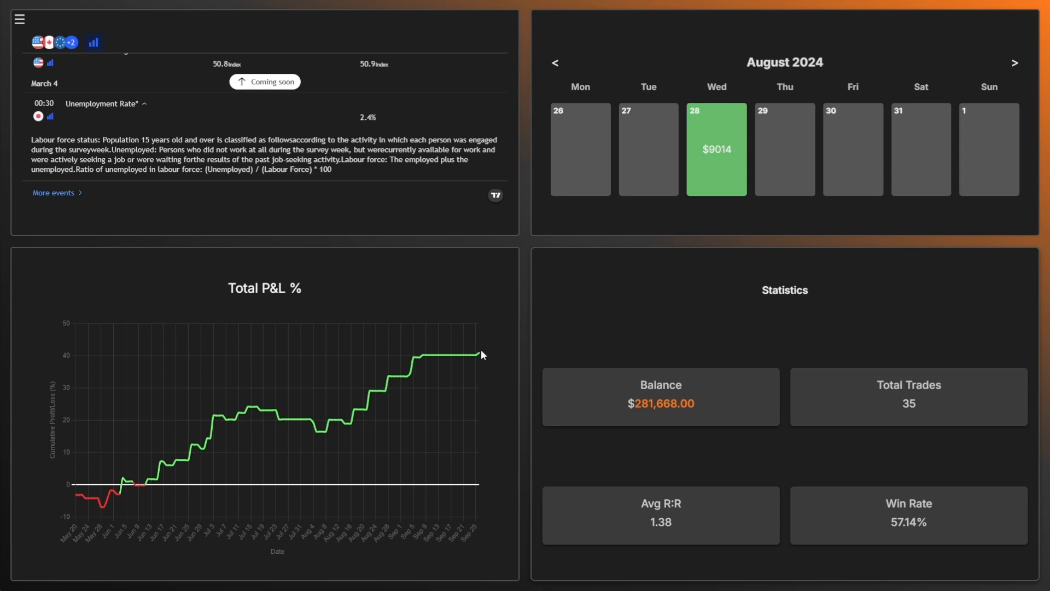
mouse_move(451, 354)
mouse_move(398, 378)
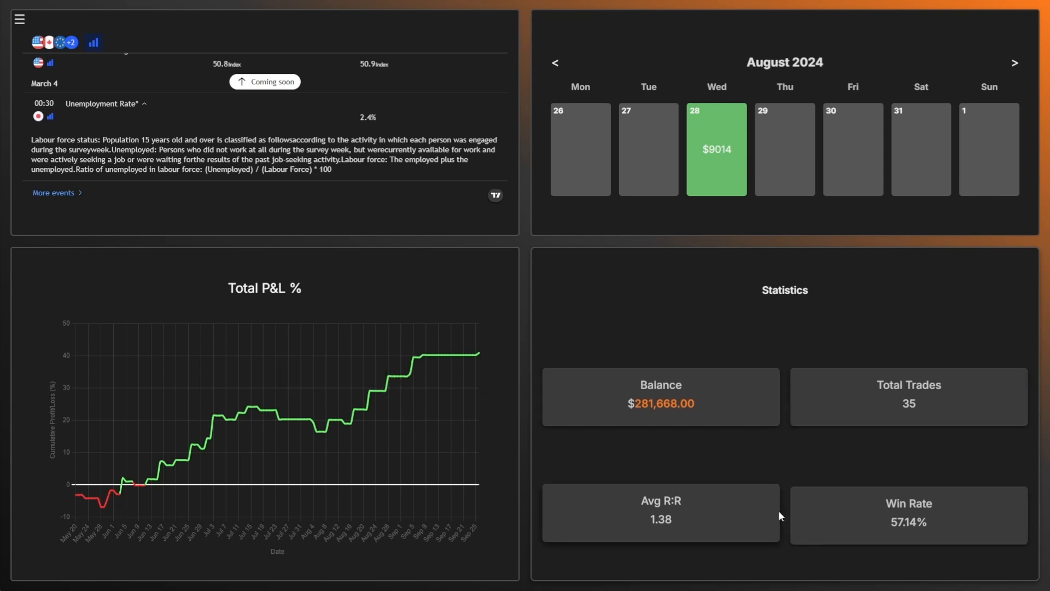
left_click(26, 26)
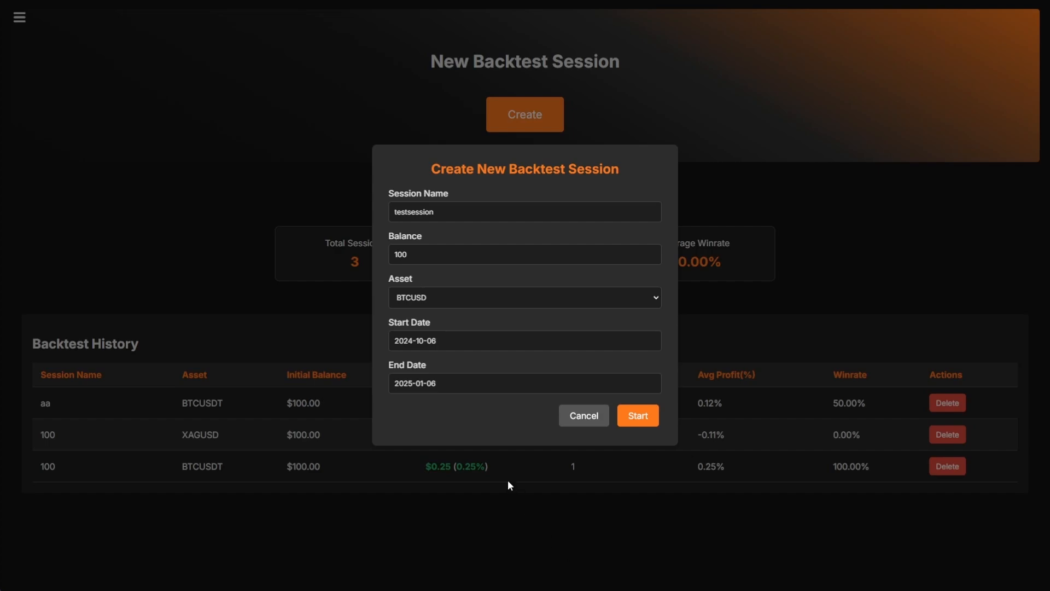
- Start the 'testsession' BTCUSD backtest with 100 balance, from 2024-10-06 to 2025-01-06
left_click(641, 419)
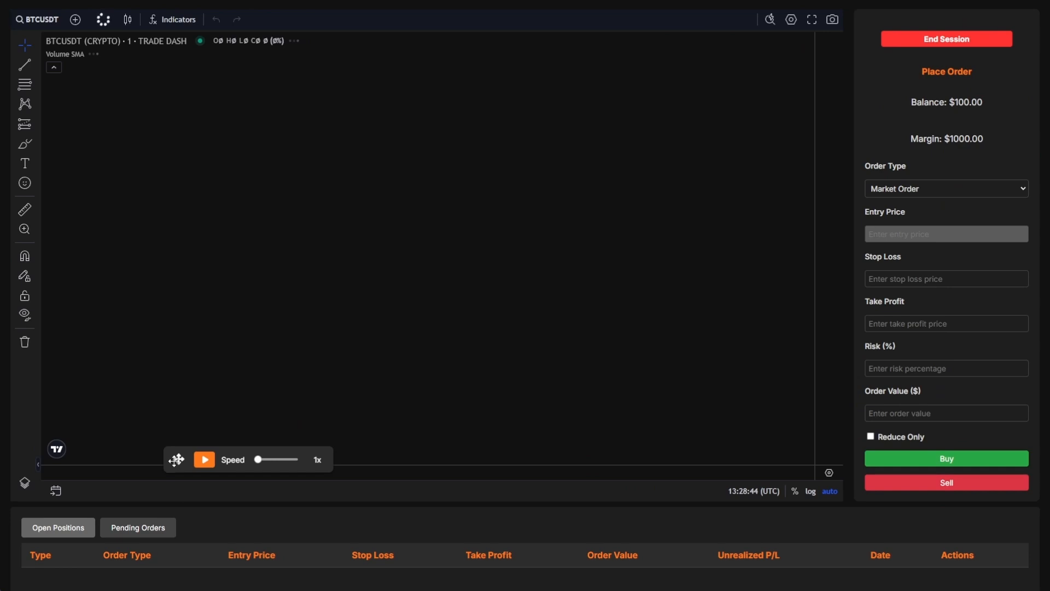
- Move the replay controls below the chart, hide the volume indicator and pan the chart
left_click_drag(179, 459, 354, 521)
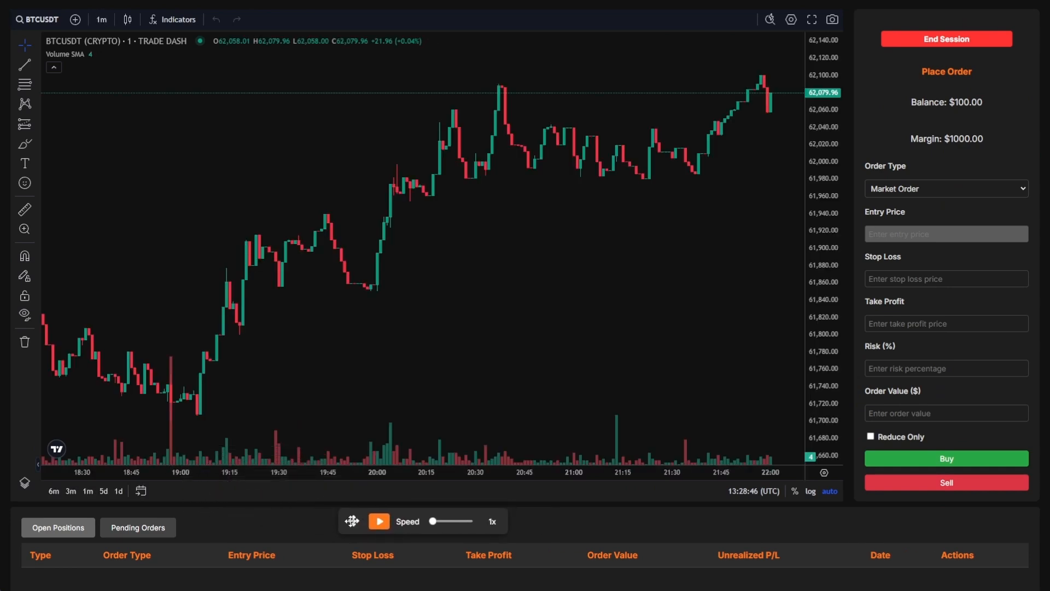
left_click(94, 54)
left_click(54, 67)
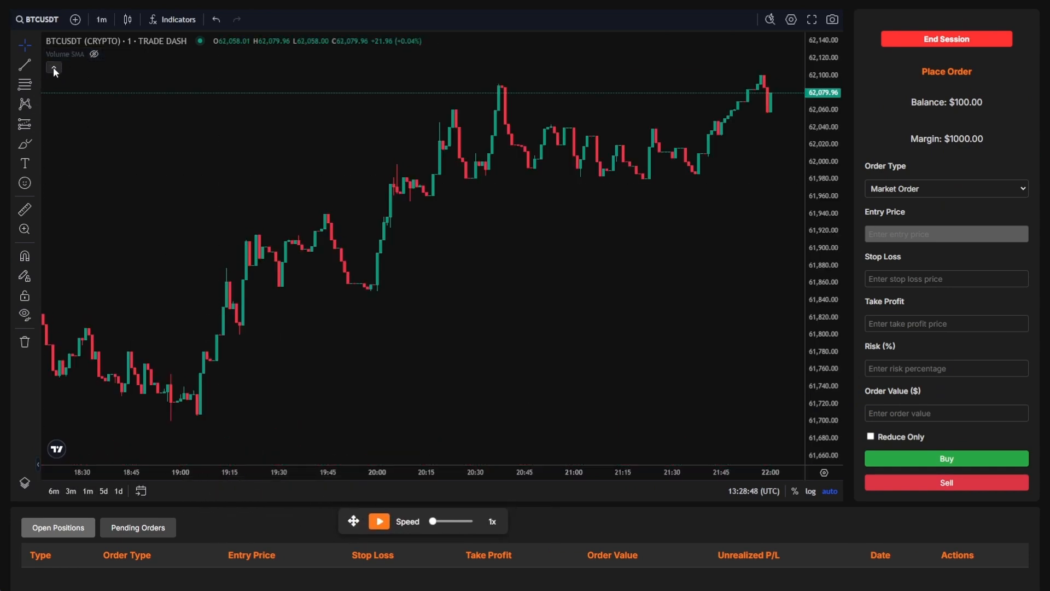
scroll(672, 304, "down", 3)
left_click_drag(672, 304, 390, 312)
scroll(390, 313, "down", 5)
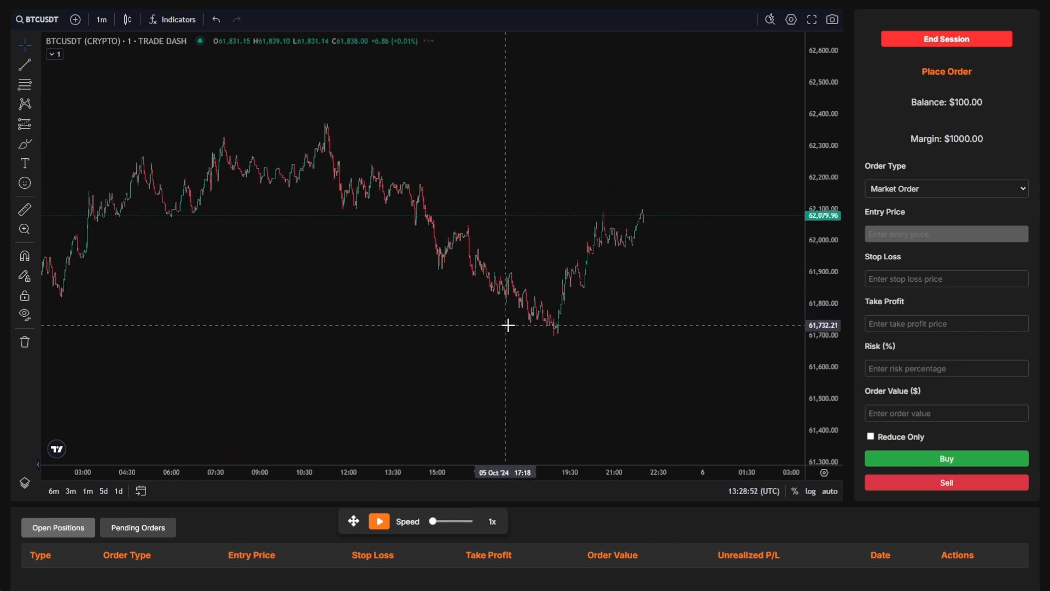
- Place a $100 market buy on BTCUSDT with a 62000 stop loss
left_click(888, 193)
left_click(886, 218)
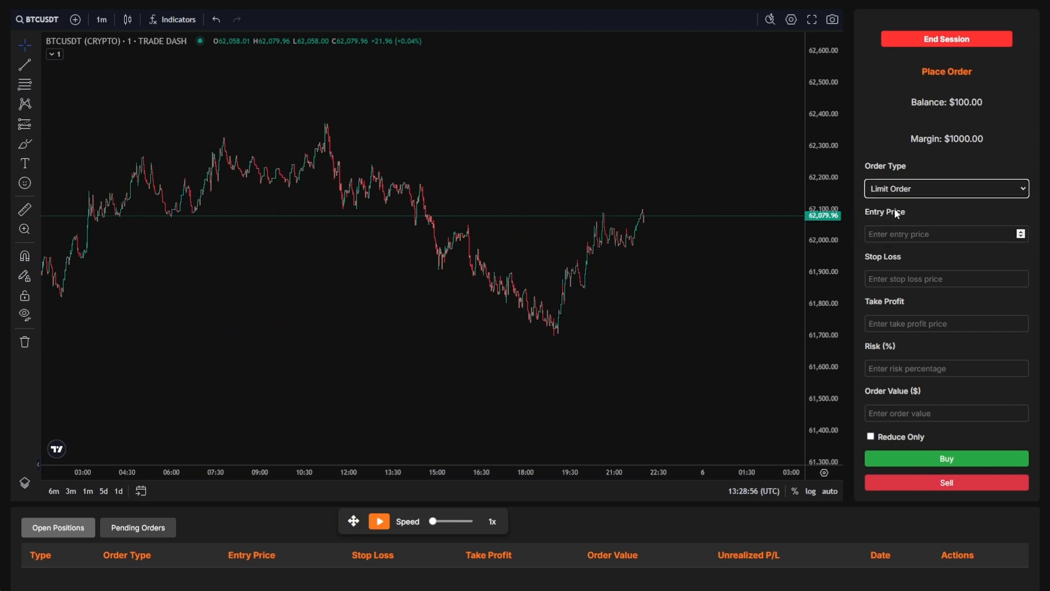
left_click(908, 188)
left_click(895, 205)
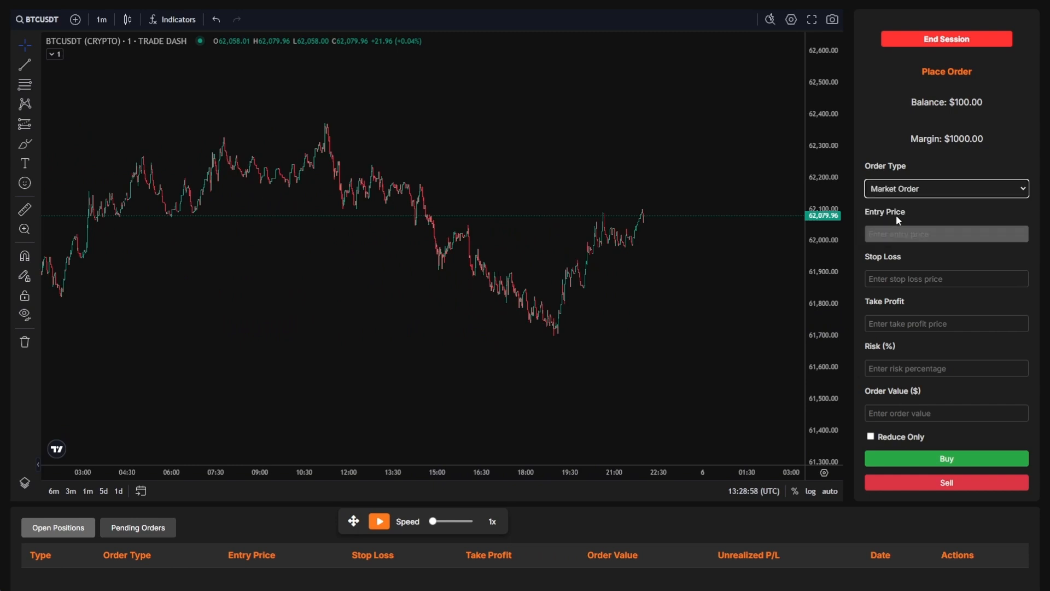
left_click(881, 275)
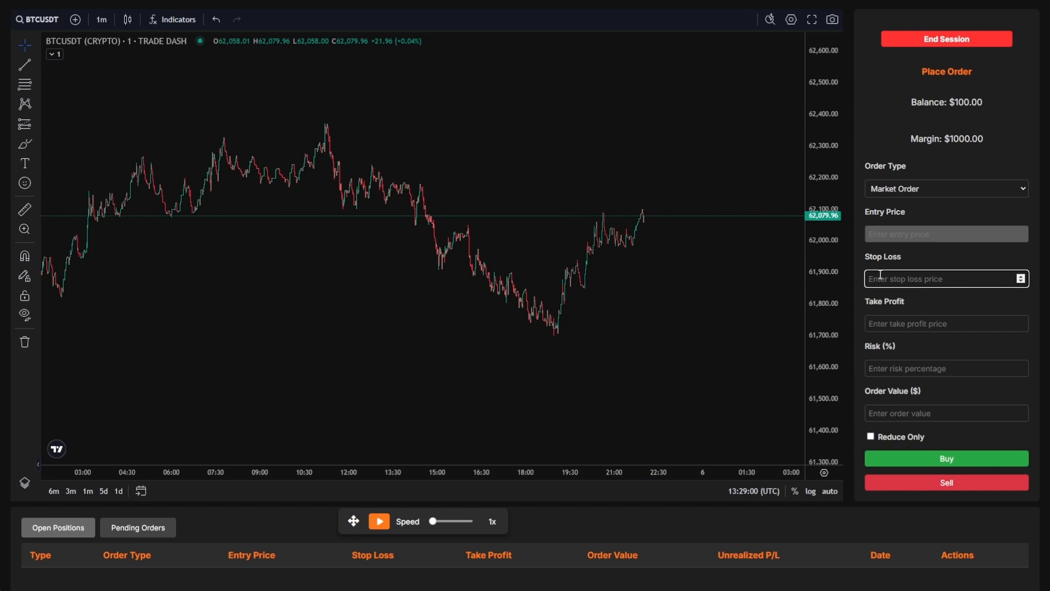
type("62000")
left_click(882, 411)
type("1")
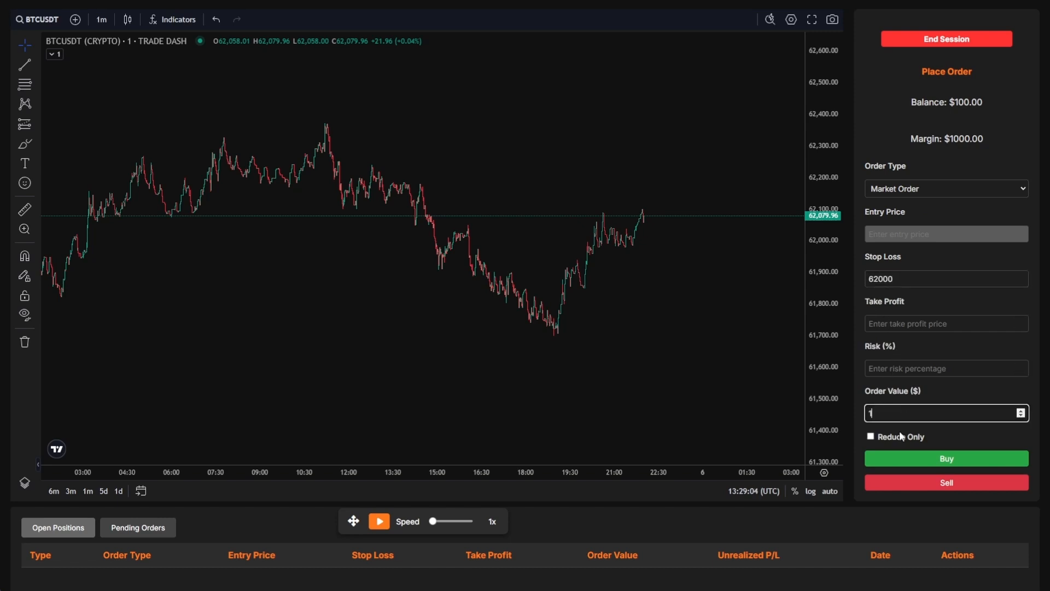
type("00")
left_click(909, 460)
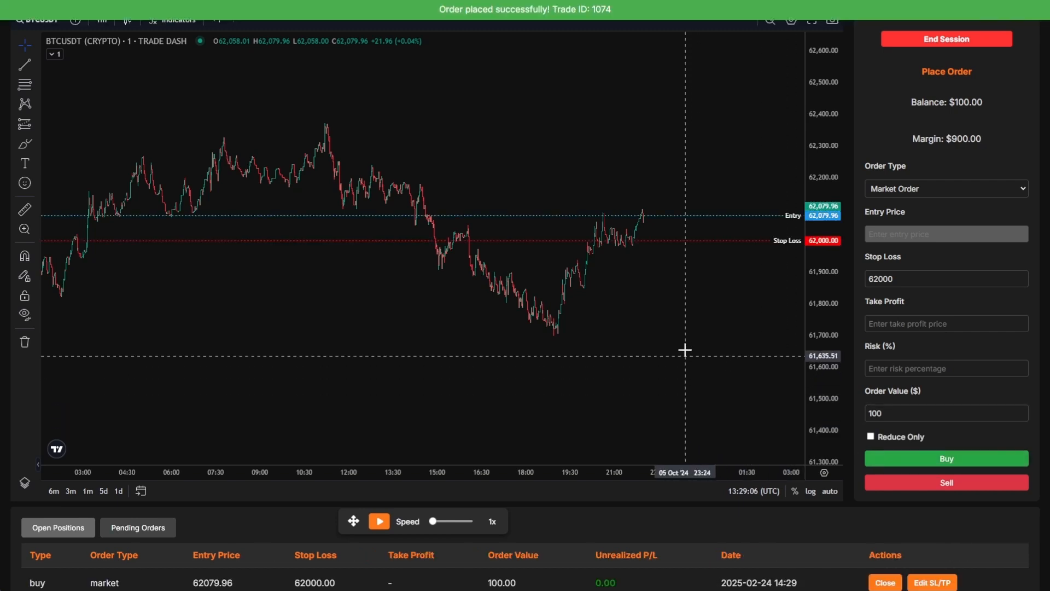
scroll(638, 293, "up", 3)
left_click_drag(841, 340, 851, 330)
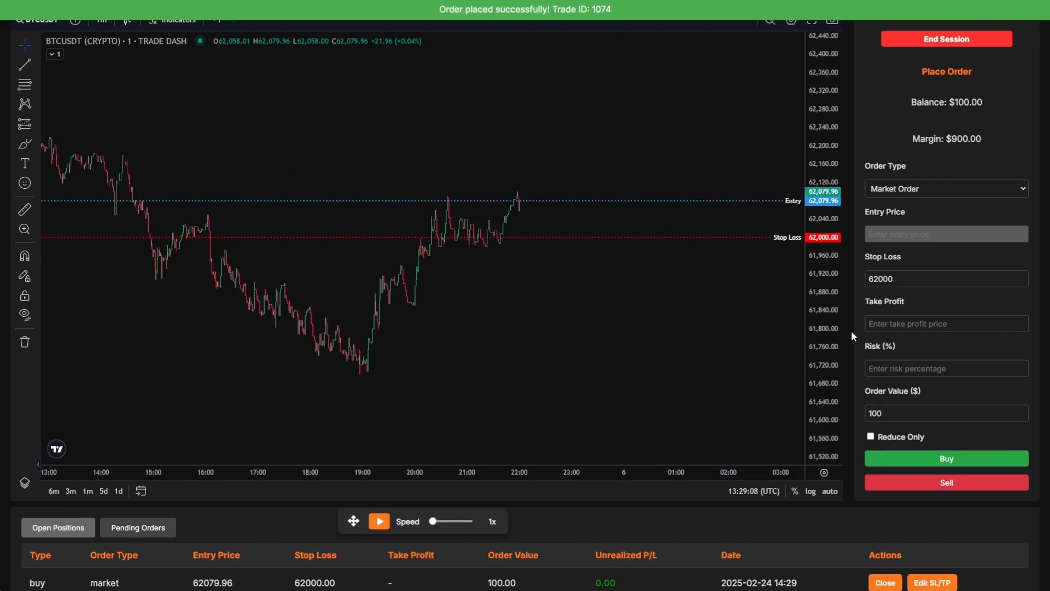
- Place a reduce-only $100 limit sell with take profit 62200
left_click(890, 196)
left_click(893, 220)
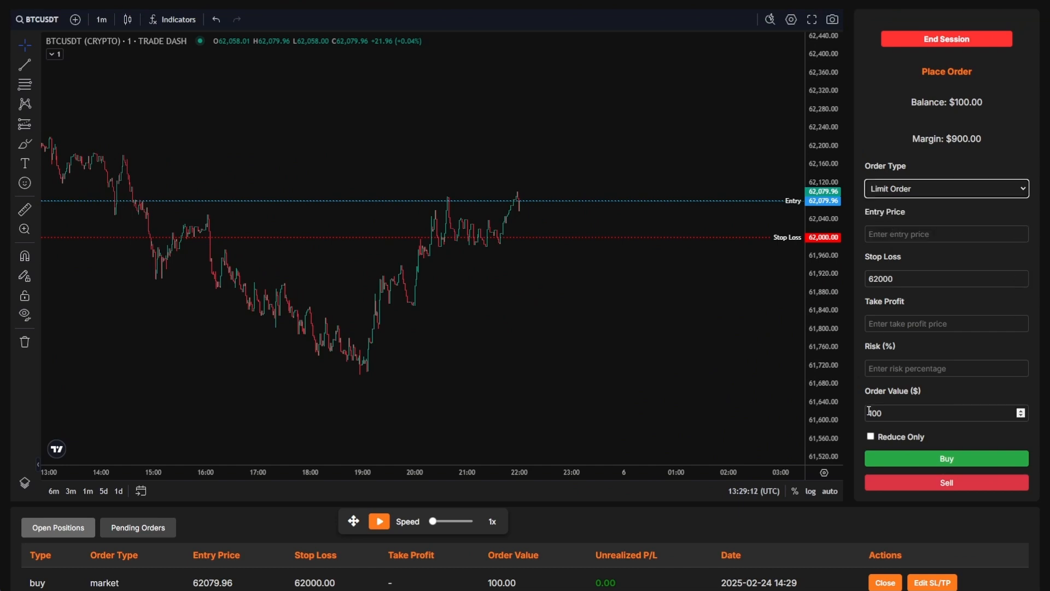
left_click(871, 437)
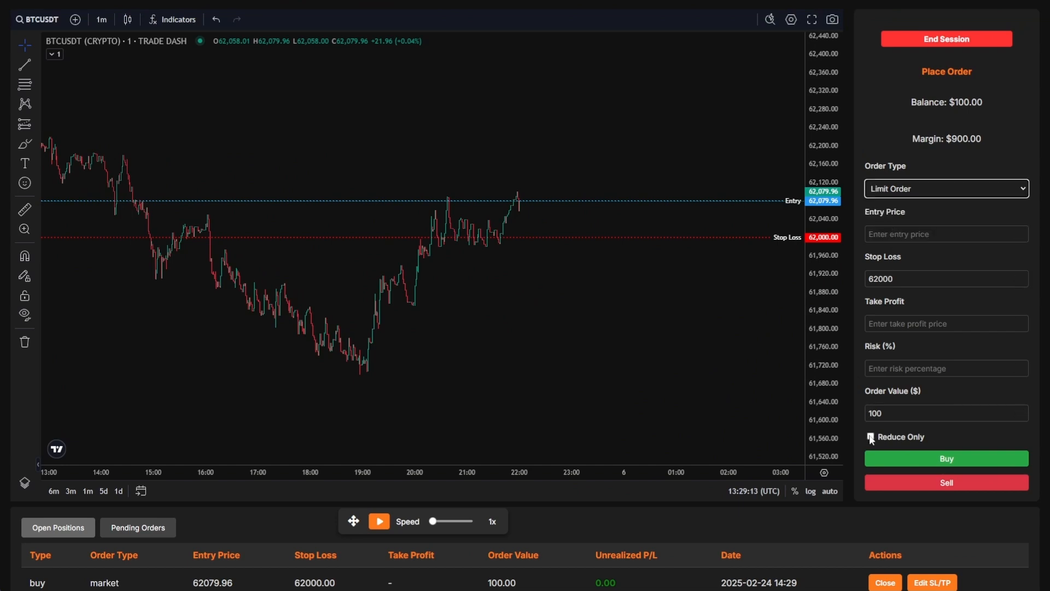
left_click(896, 328)
type("62200")
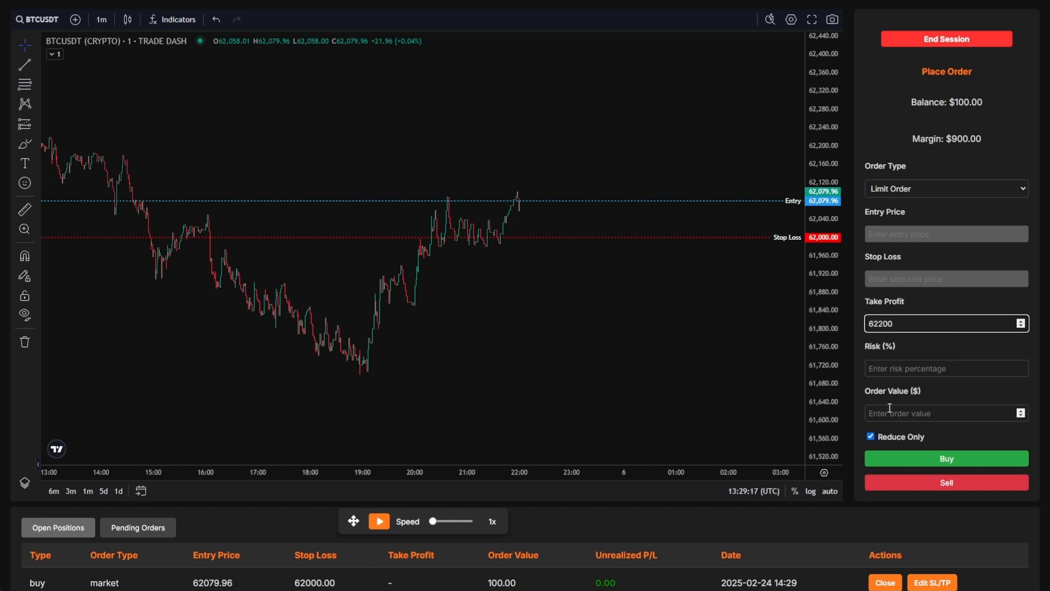
left_click(890, 408)
type("100")
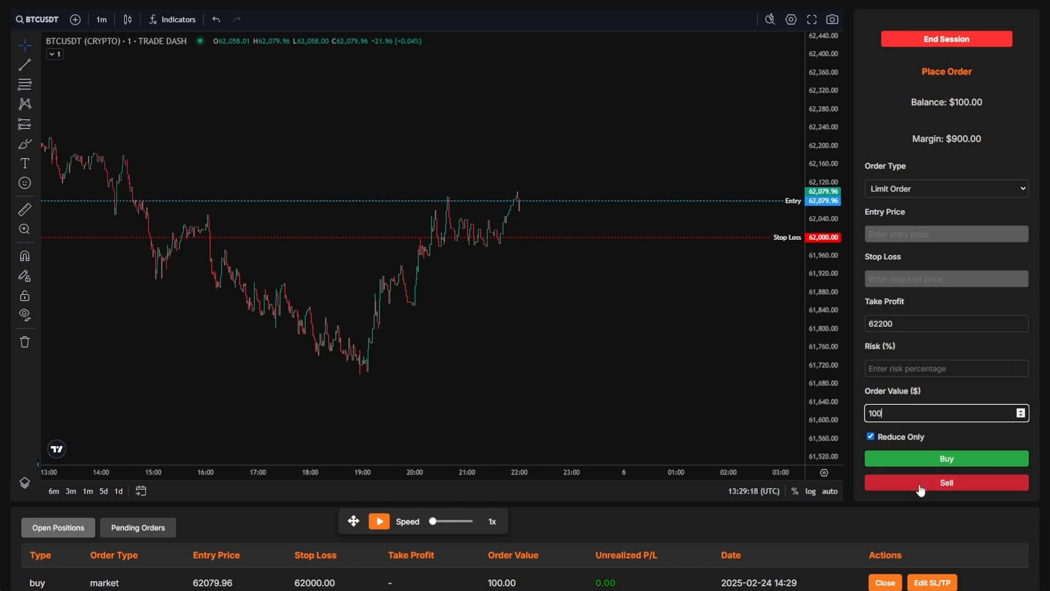
left_click(921, 488)
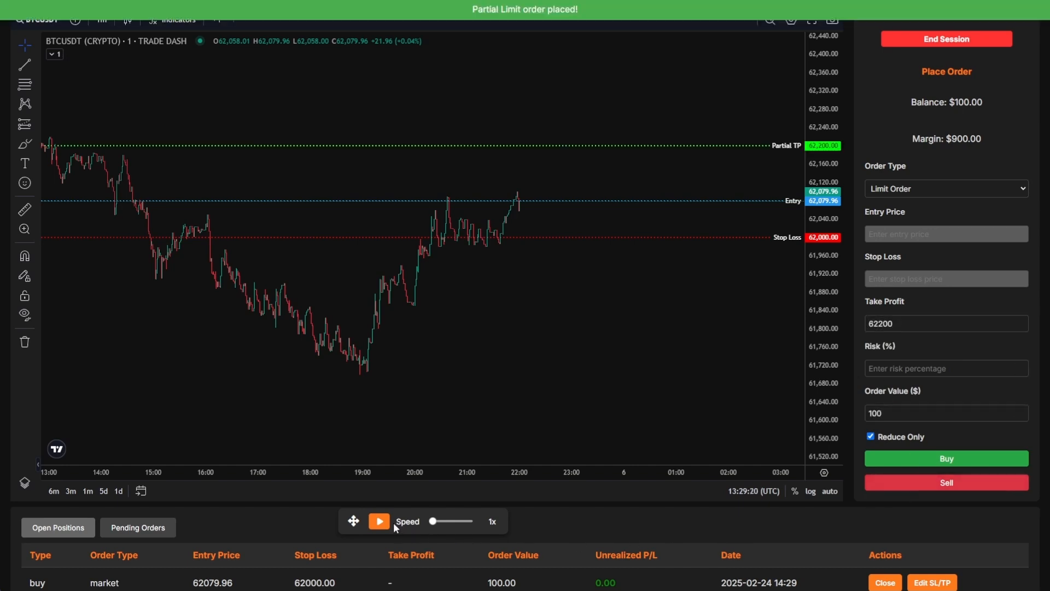
- Run the replay at 16x until the buy hits its 62000 stop loss
left_click(379, 522)
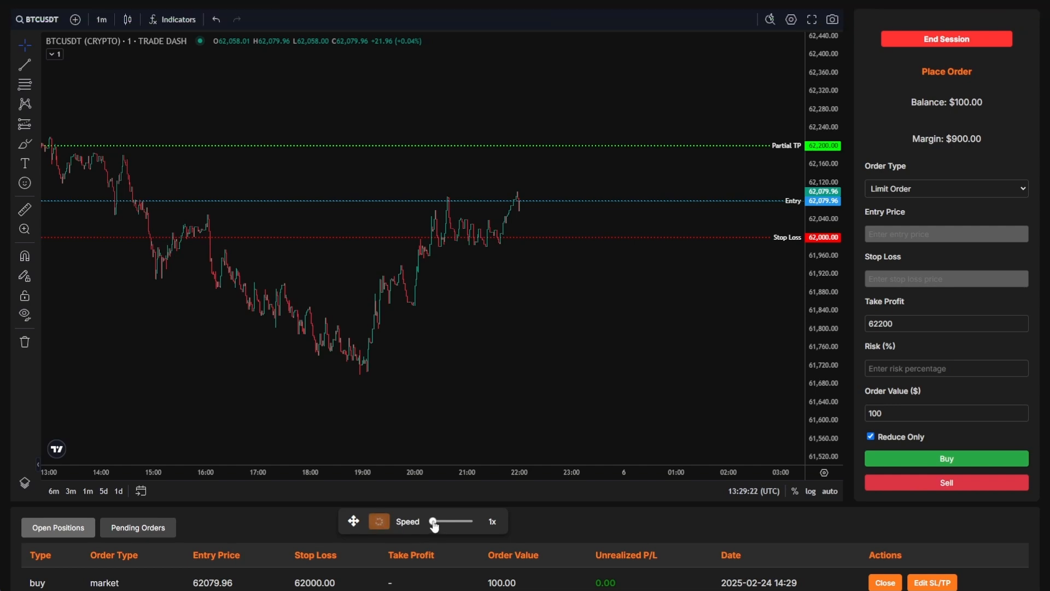
left_click_drag(432, 522, 466, 524)
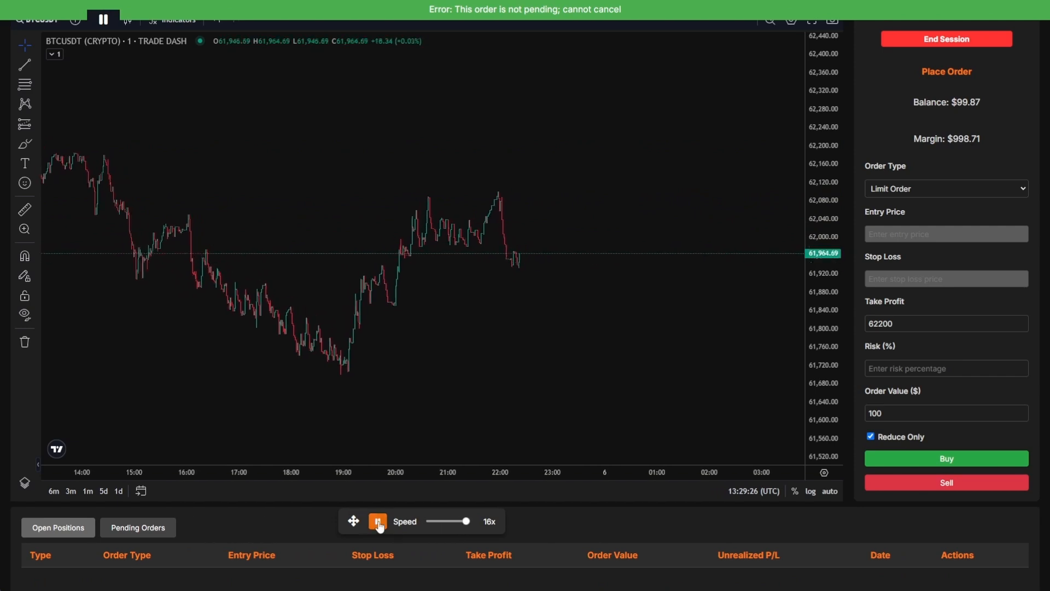
scroll(560, 518, "down", 3)
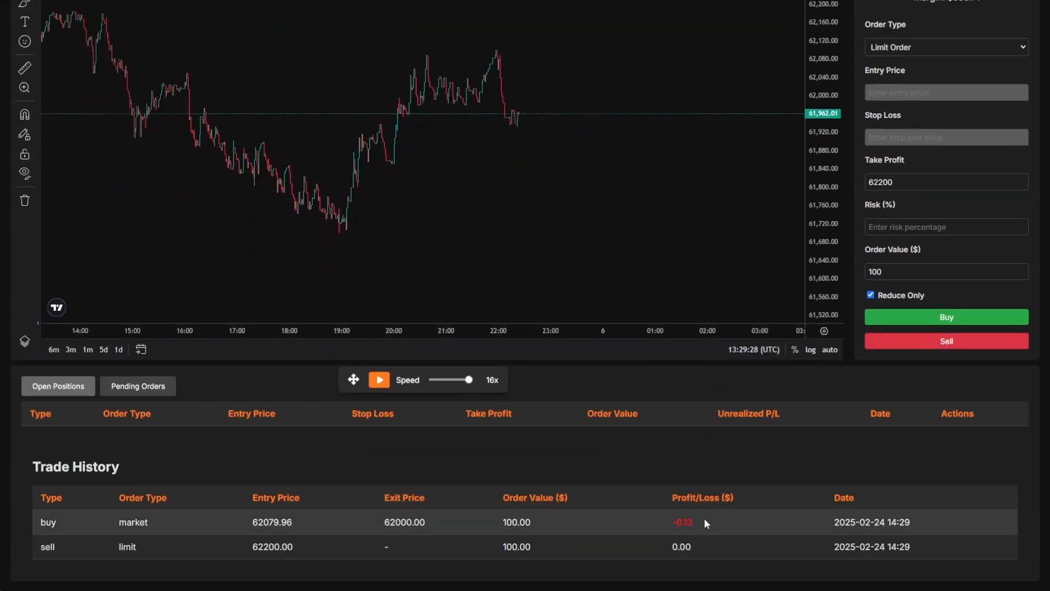
scroll(703, 520, "up", 3)
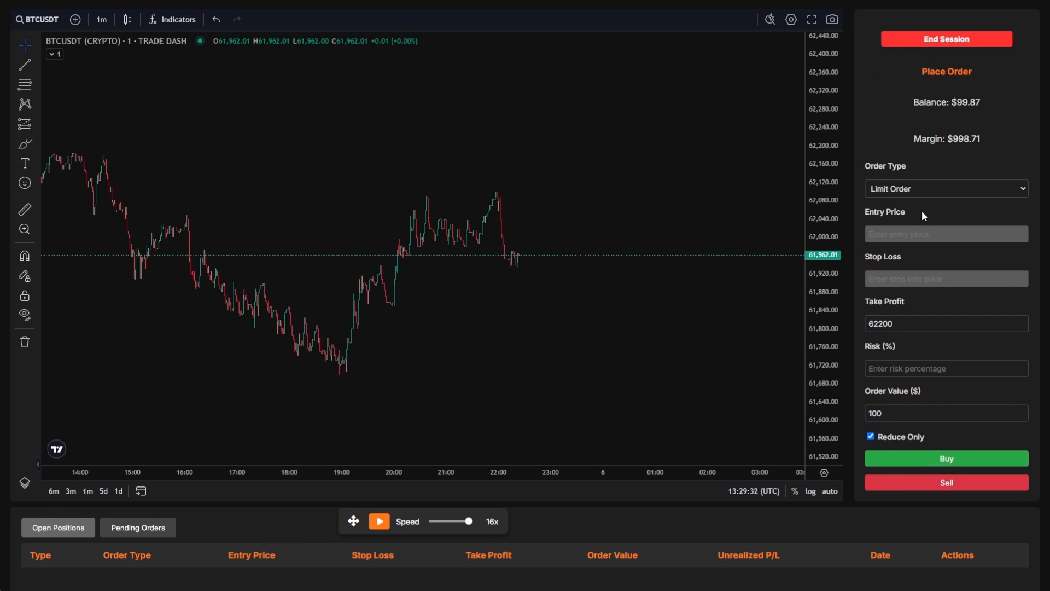
- Submit a $100 buy limit at 61920 with 61880 stop loss, then replay at 8x
left_click(910, 188)
left_click(889, 222)
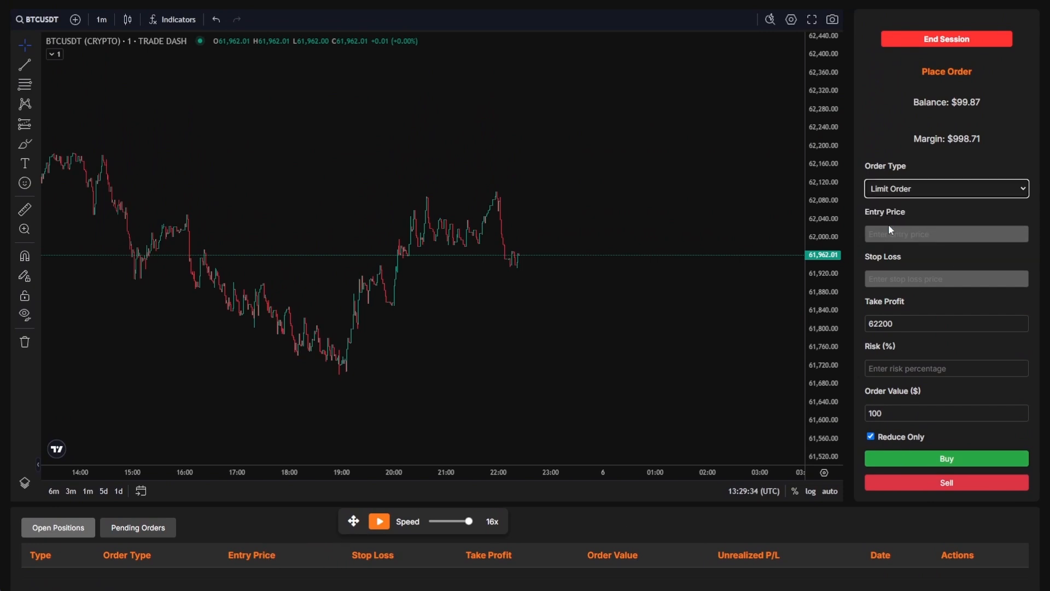
left_click(871, 436)
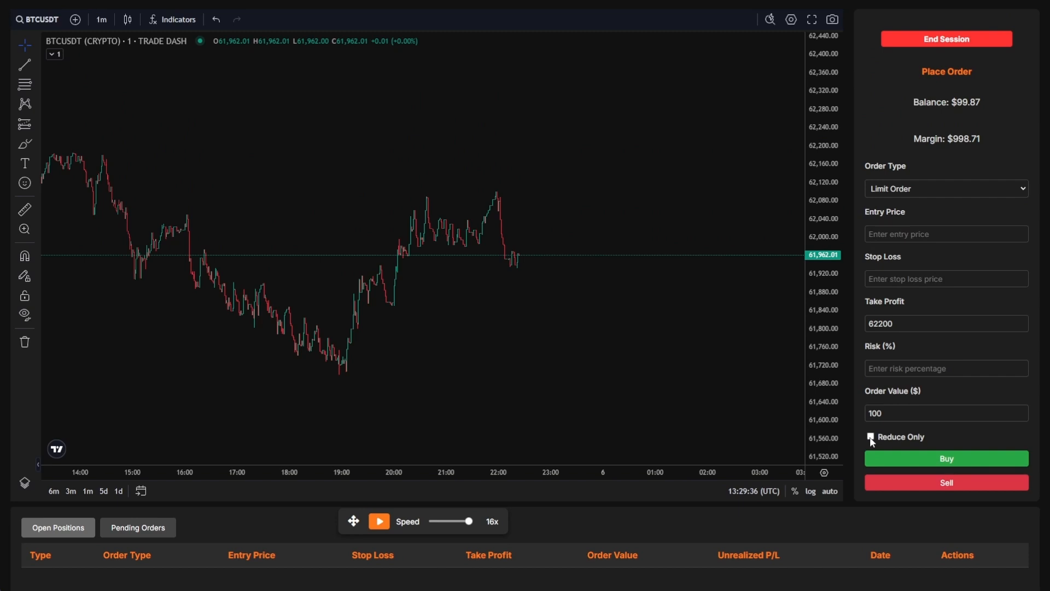
left_click(904, 234)
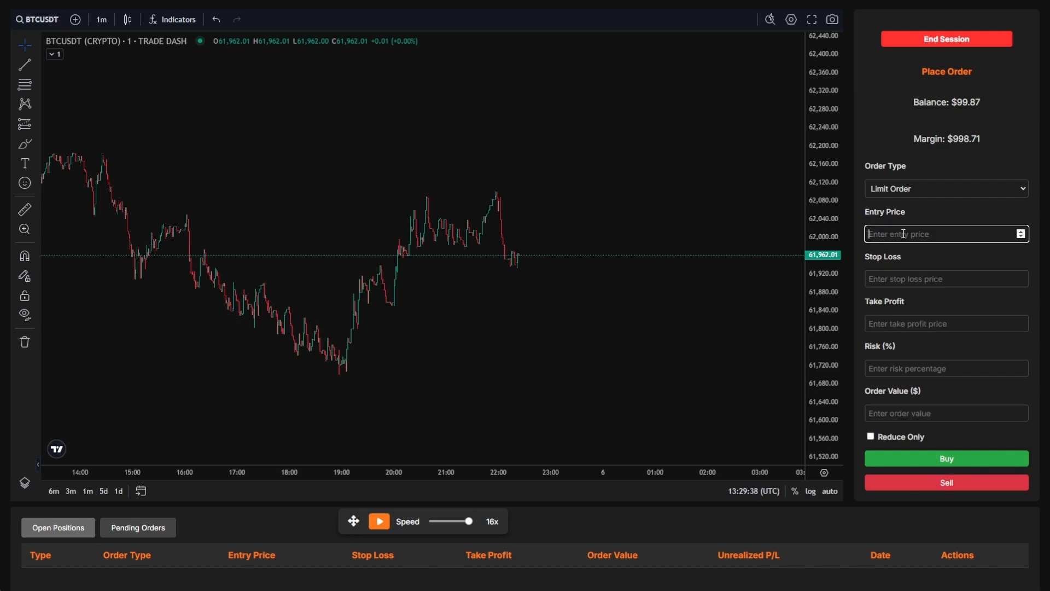
type("61920")
key("Tab")
type("61880")
left_click(901, 413)
type("100")
left_click(910, 461)
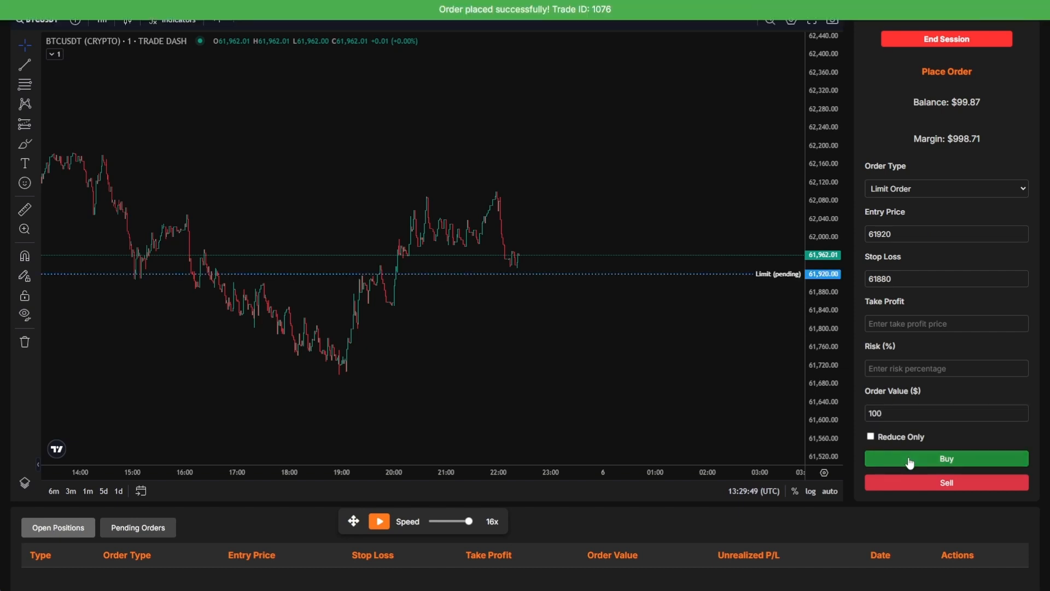
left_click(459, 522)
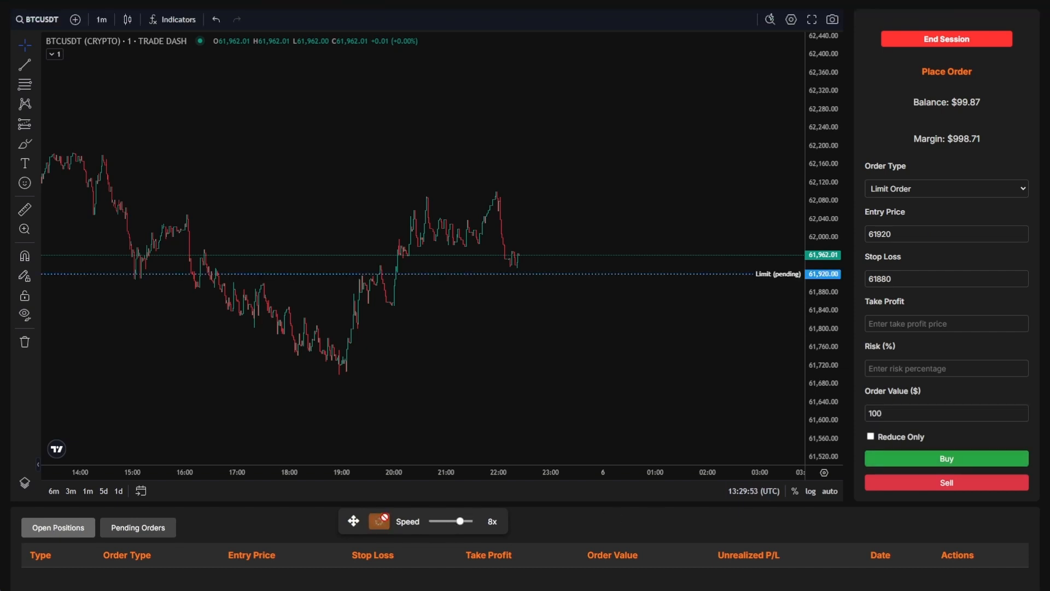
left_click(379, 521)
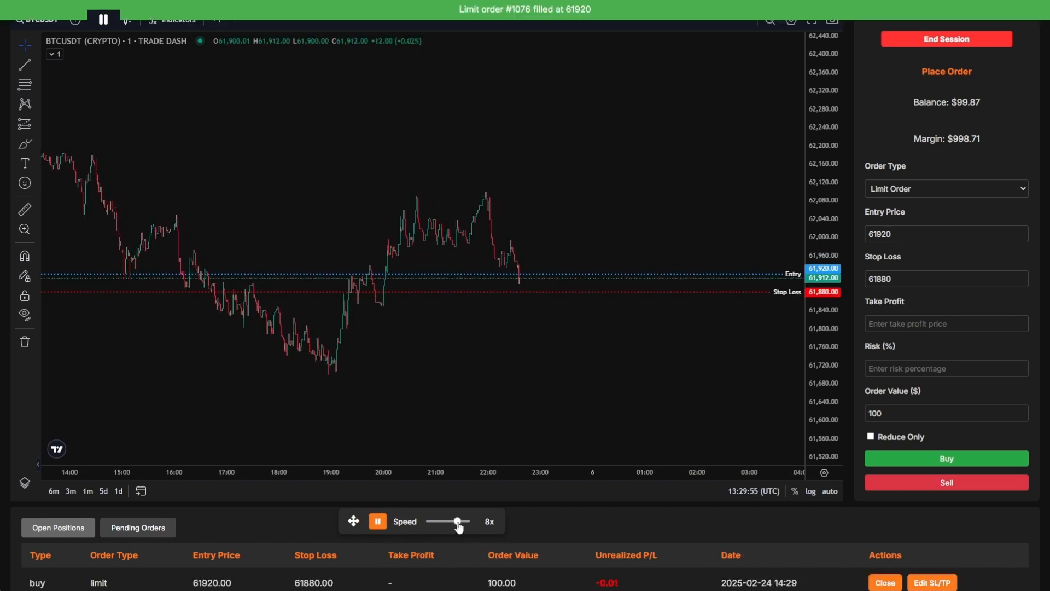
- Pause the replay and submit a reduce-only $100 sell with take profit 62000
left_click(379, 522)
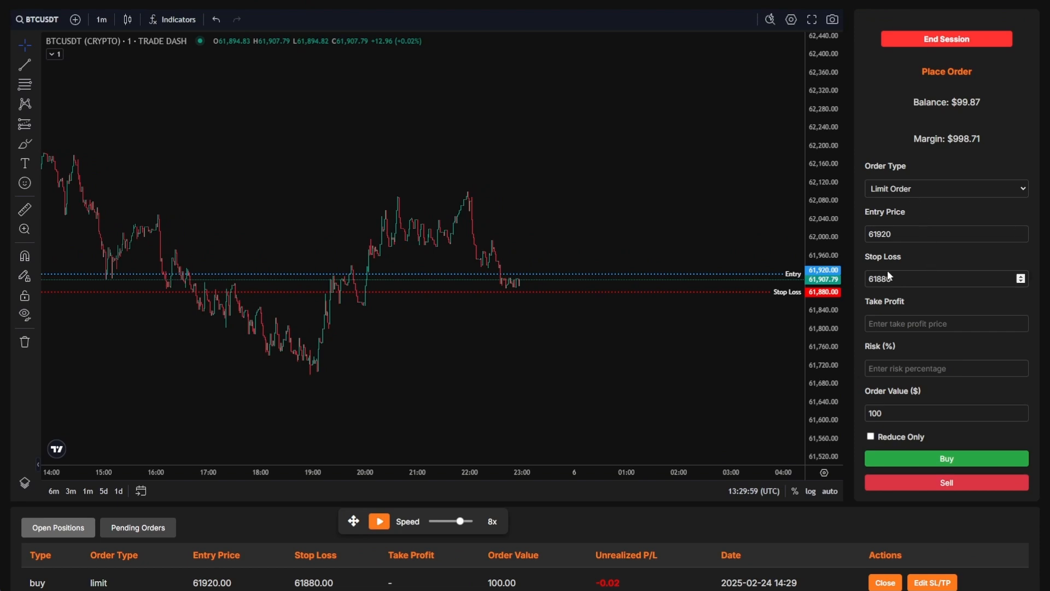
left_click(876, 438)
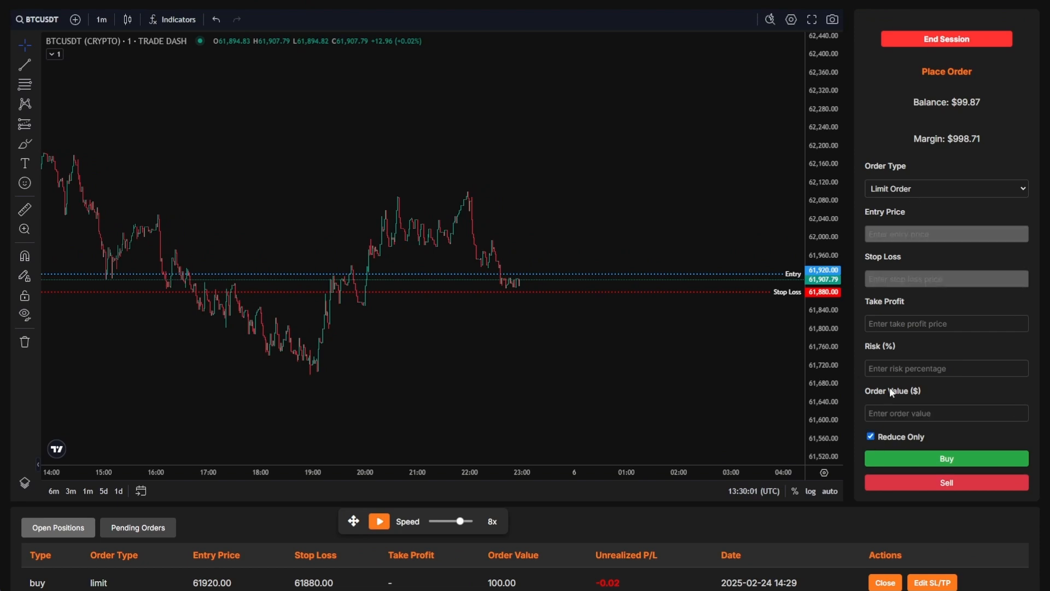
left_click(890, 326)
type("62")
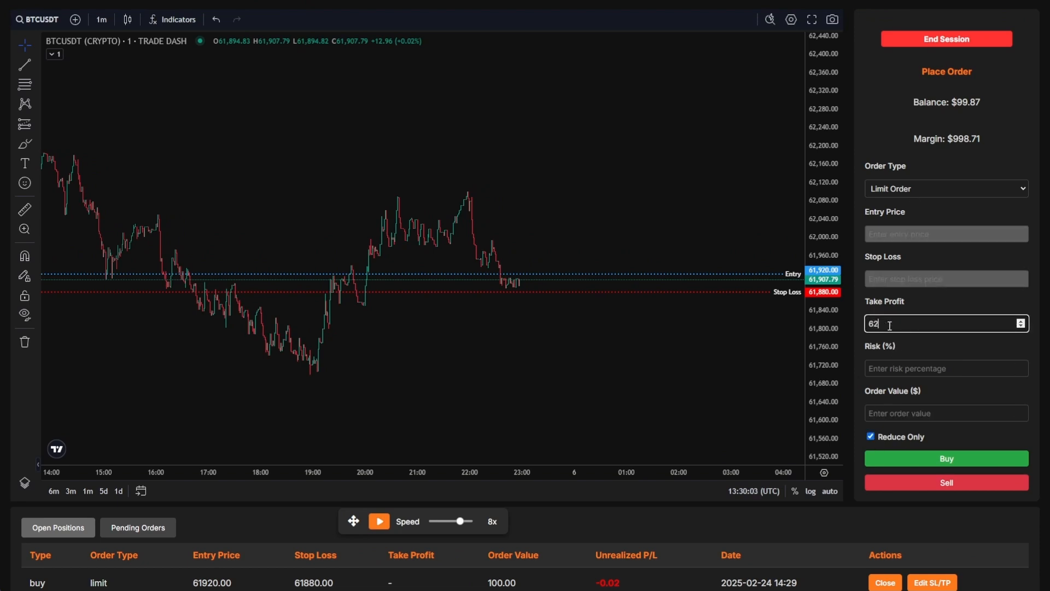
type("000")
left_click(889, 413)
type("100")
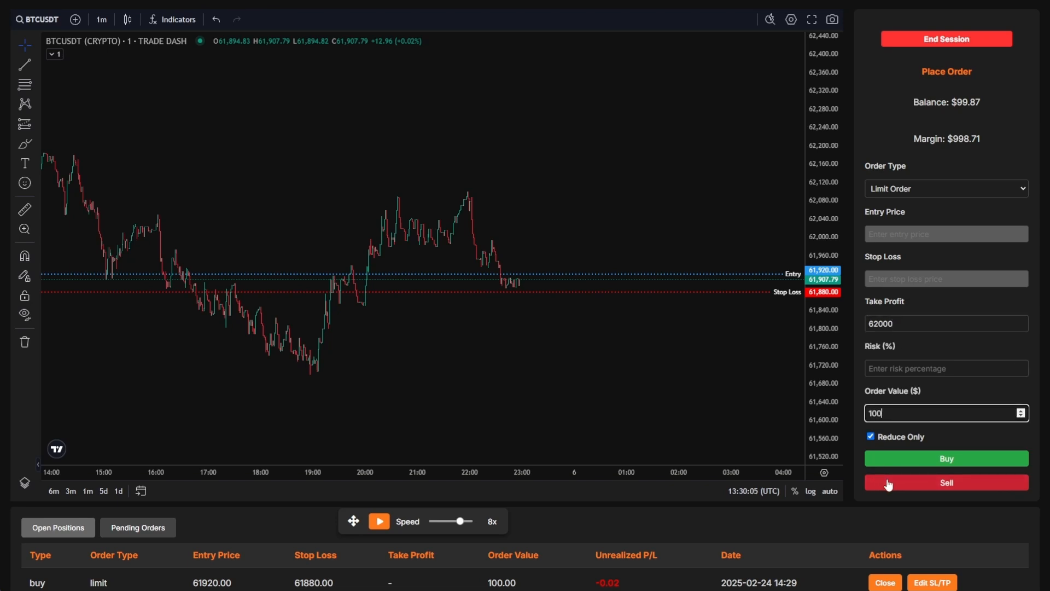
left_click(889, 483)
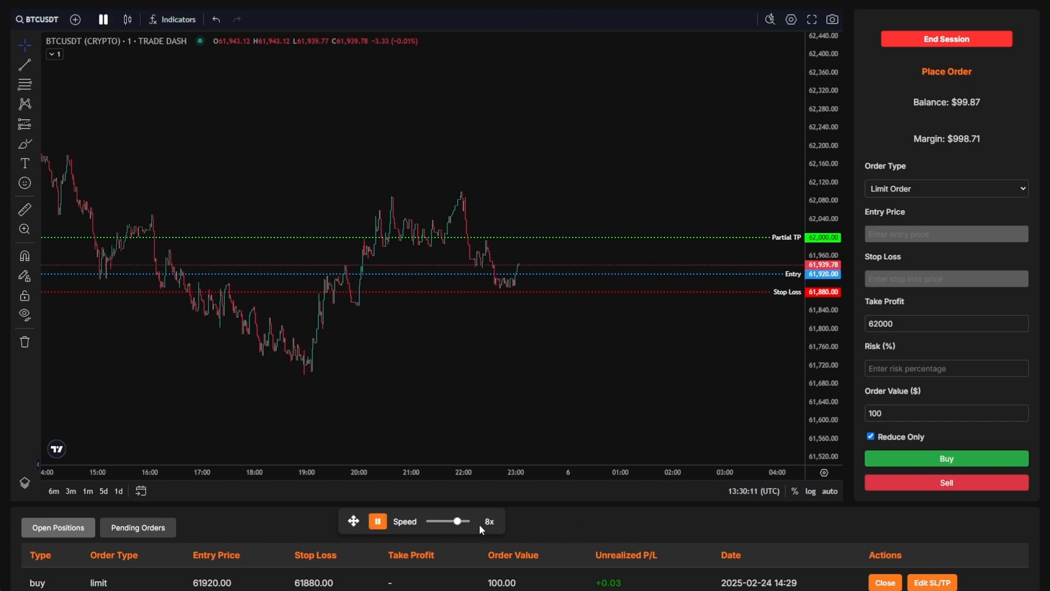
- Replay at 16x until the take-profit fills, then turn reduce-only off for a fresh order
left_click(462, 522)
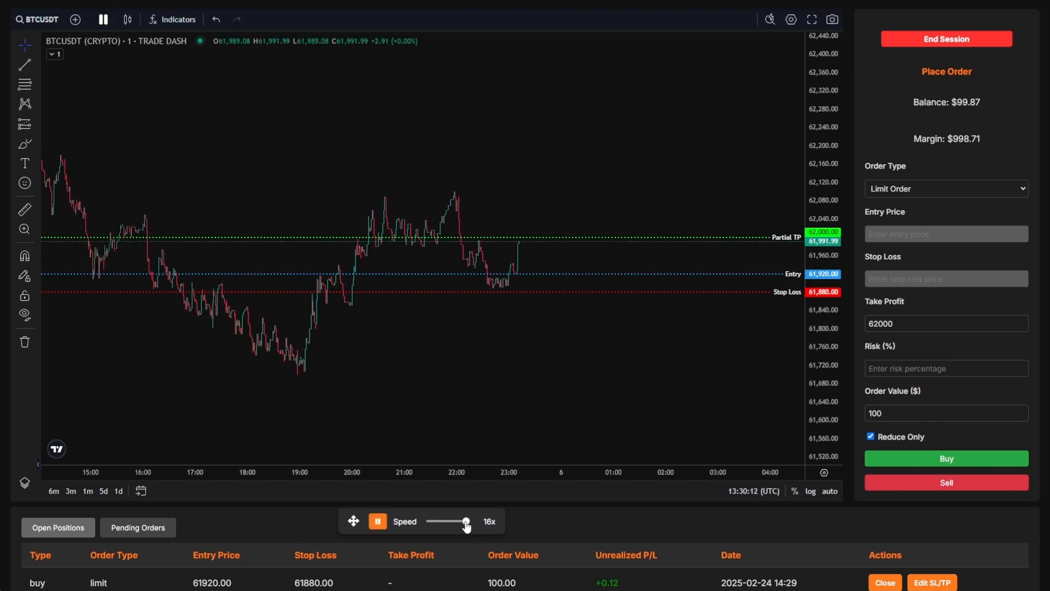
left_click(377, 521)
scroll(566, 522, "down", 3)
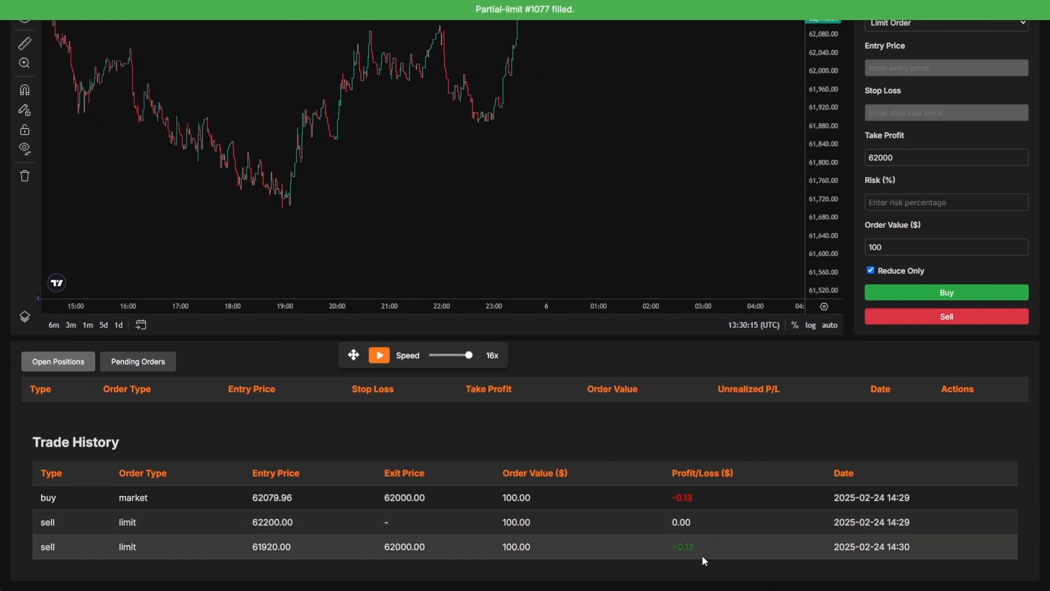
scroll(207, 427, "up", 2)
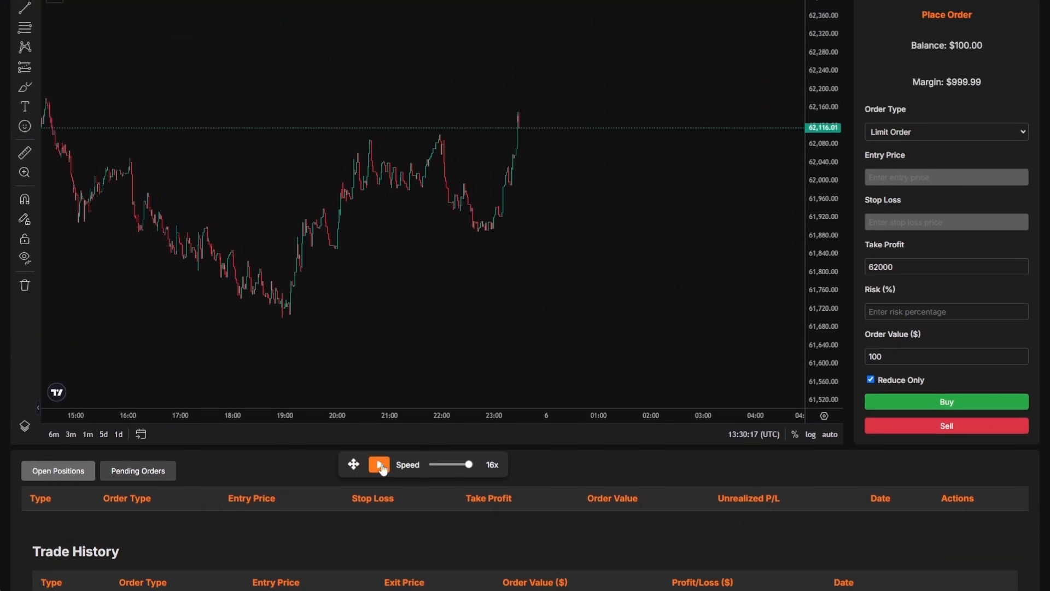
left_click(883, 377)
scroll(919, 285, "up", 1)
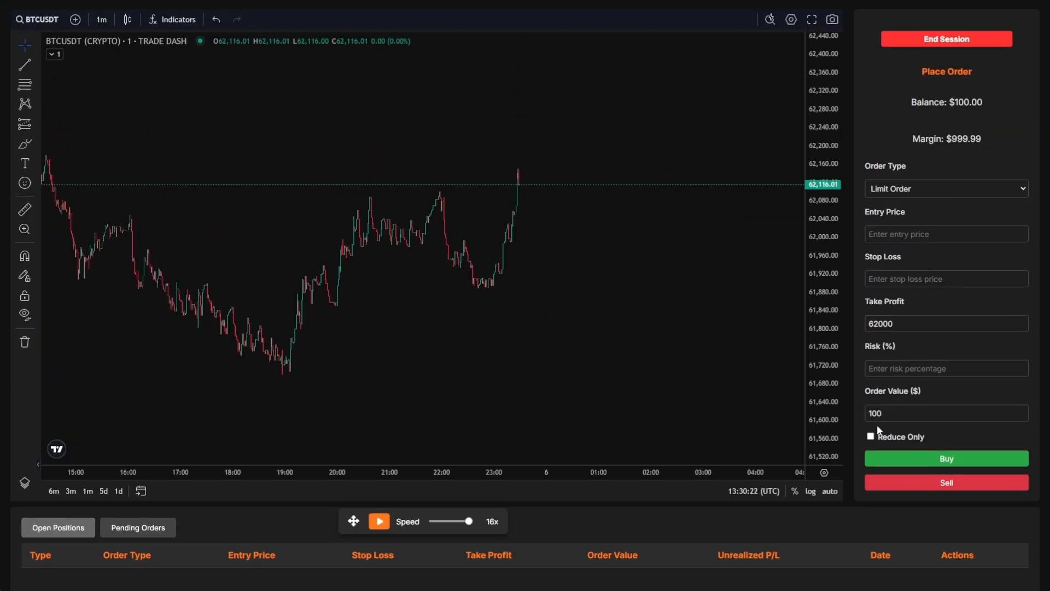
double_click(897, 436)
- Place a $100 buy limit at 62000, then cancel it from Pending Orders
type("62000")
left_click(898, 415)
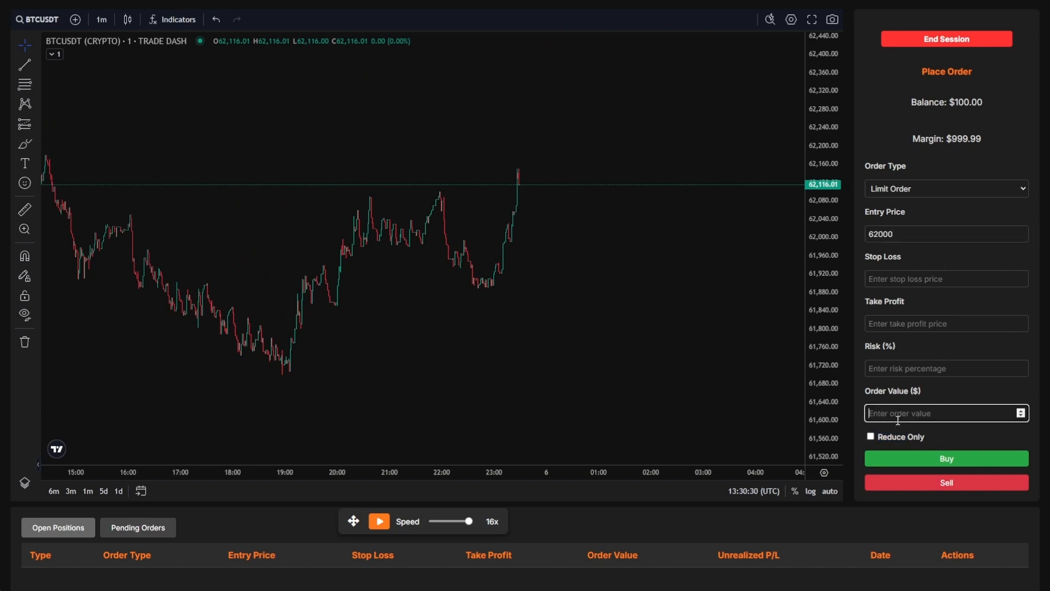
type("100")
left_click(909, 461)
scroll(692, 505, "down", 2)
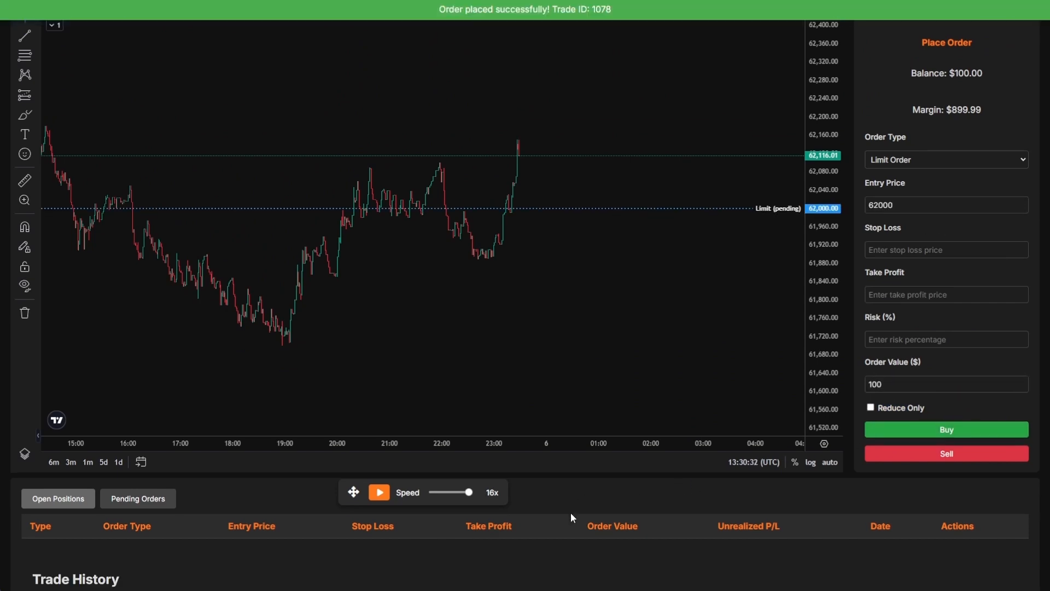
left_click(161, 420)
scroll(415, 482, "down", 2)
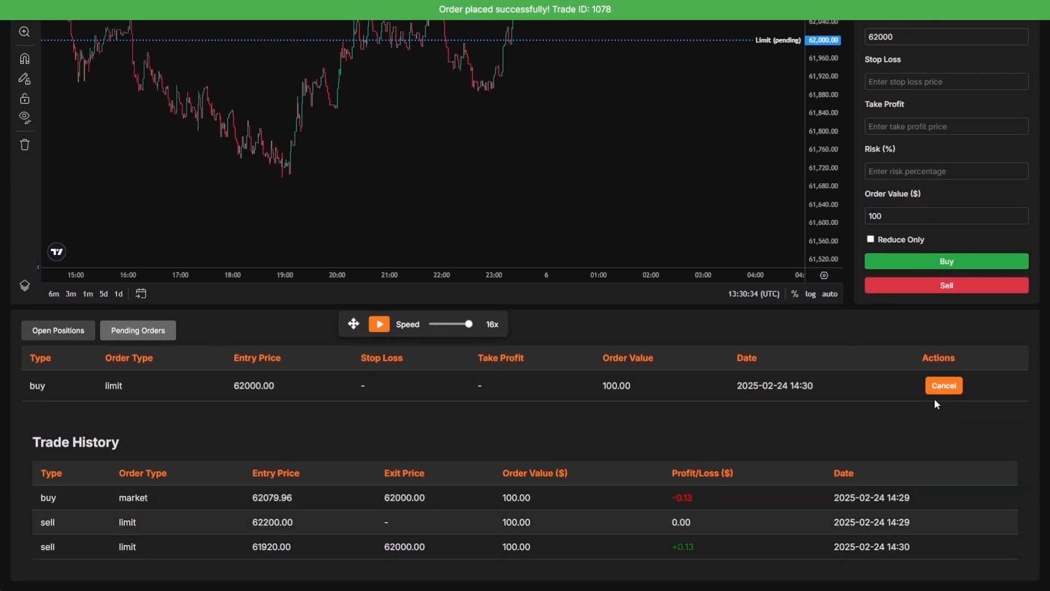
left_click(945, 386)
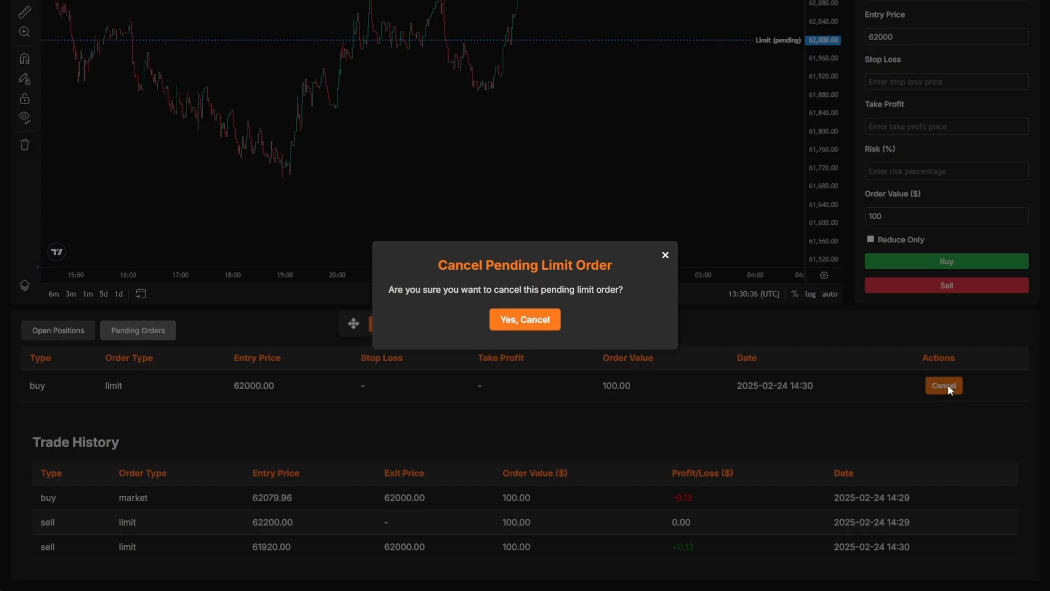
left_click(530, 326)
left_click(51, 340)
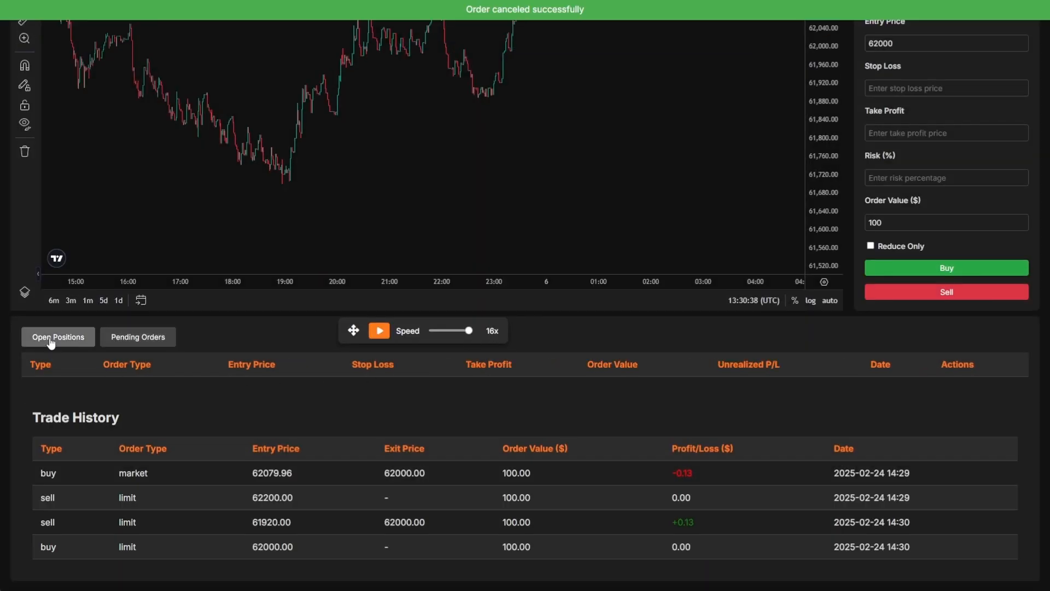
- Open a market buy and set its stop loss to 62000
scroll(604, 428, "up", 3)
left_click(905, 190)
left_click(899, 204)
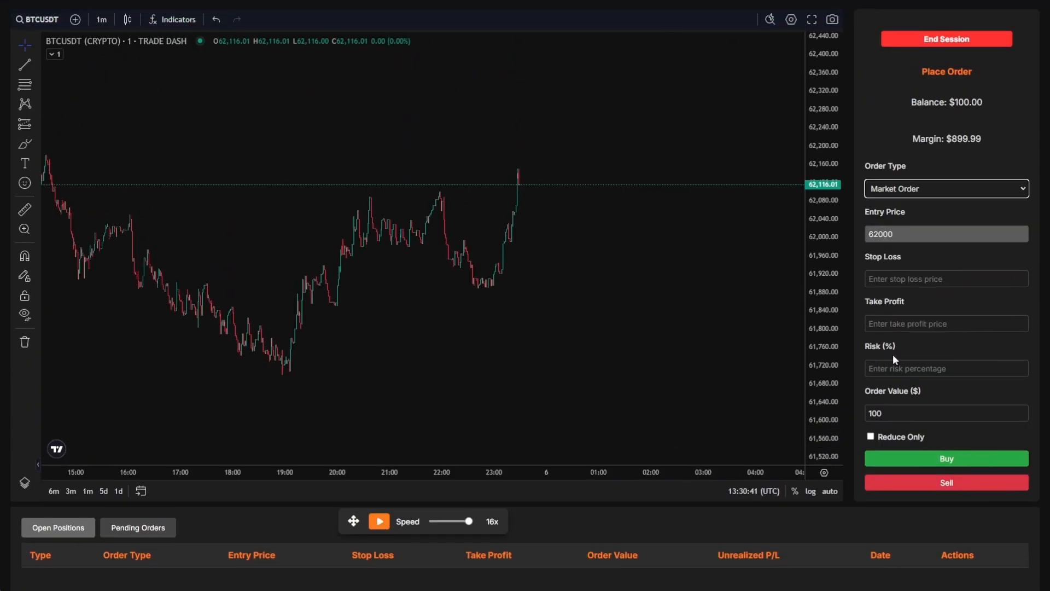
left_click(898, 462)
scroll(876, 499, "down", 1)
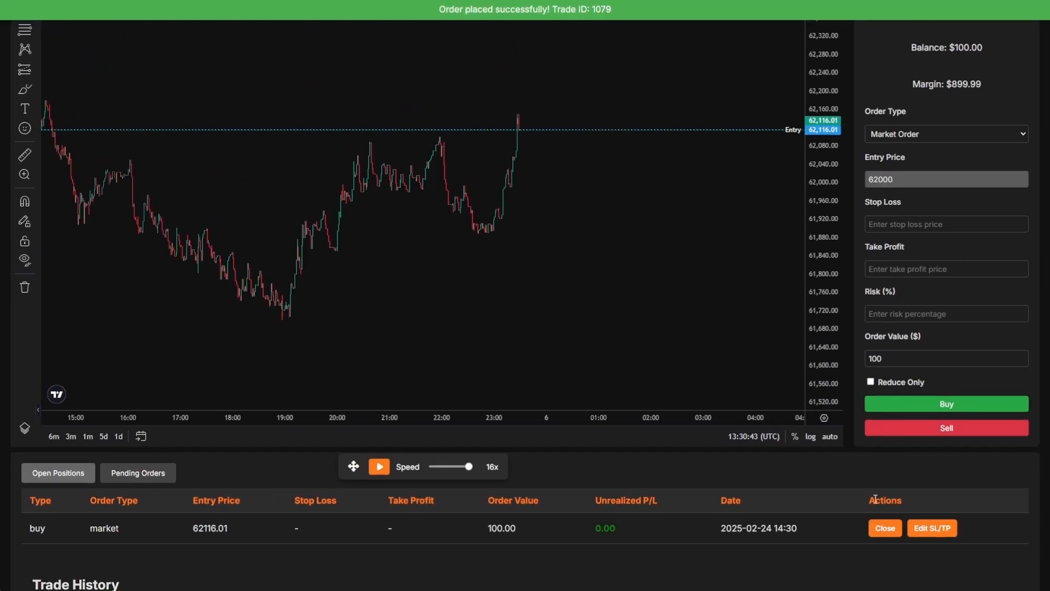
left_click(931, 528)
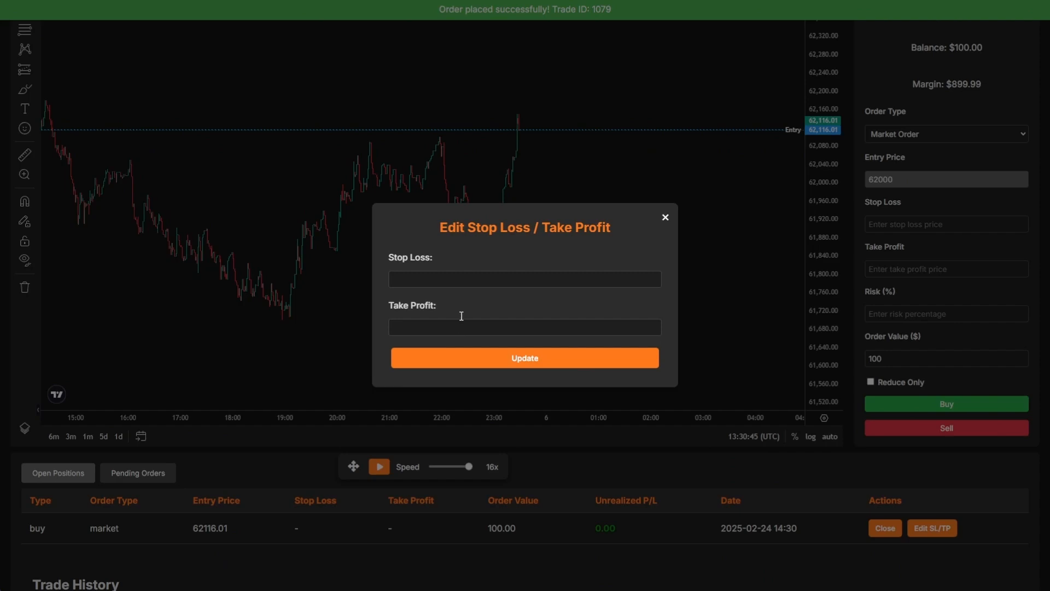
left_click(455, 281)
type("62")
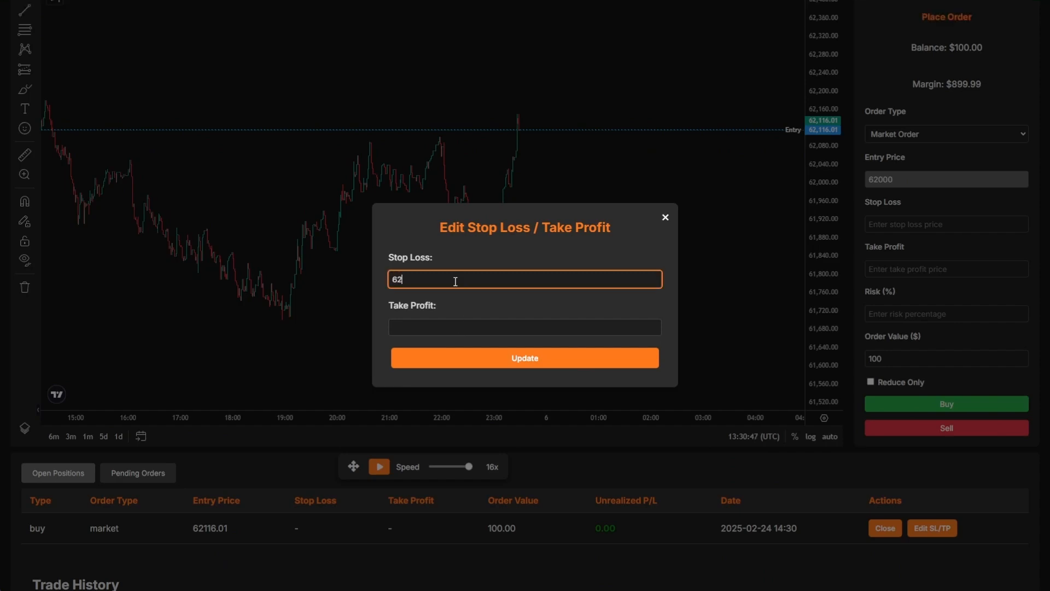
type("000")
left_click(476, 368)
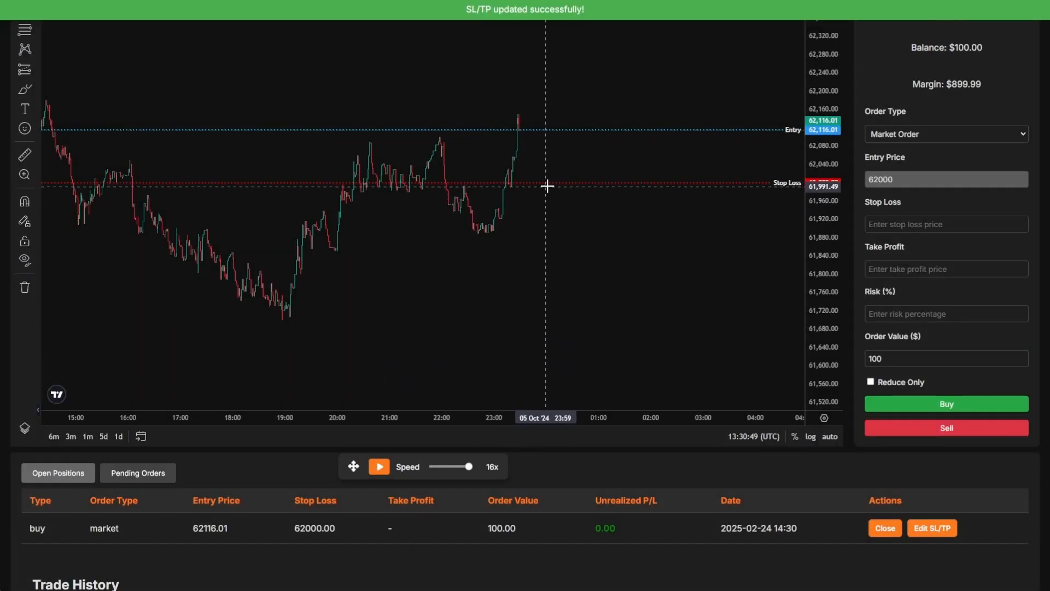
- Close the open market buy position at the current price
scroll(815, 495, "up", 1)
left_click(889, 188)
left_click(886, 204)
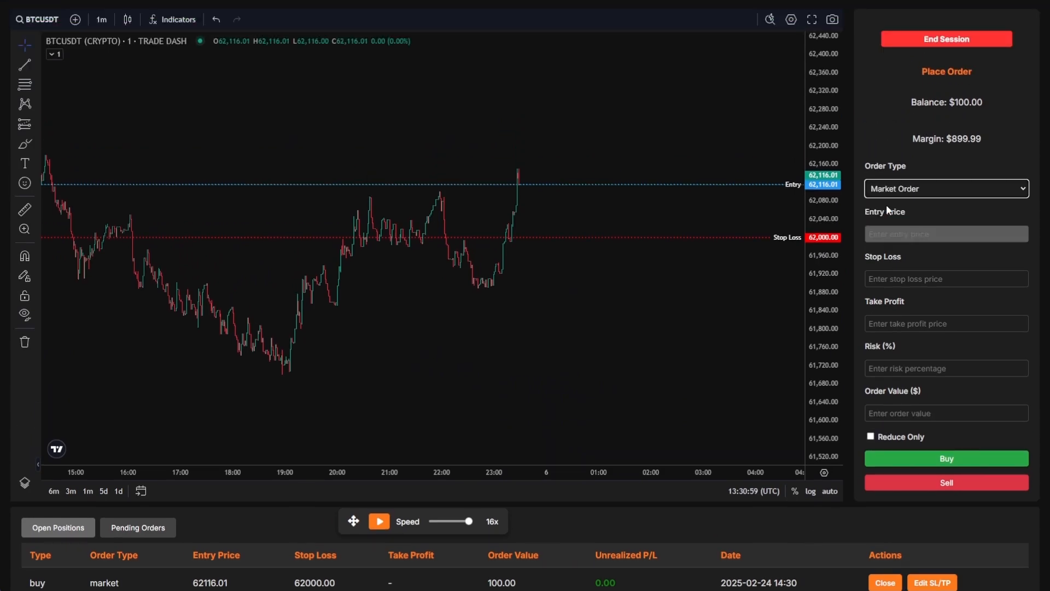
scroll(917, 366, "down", 4)
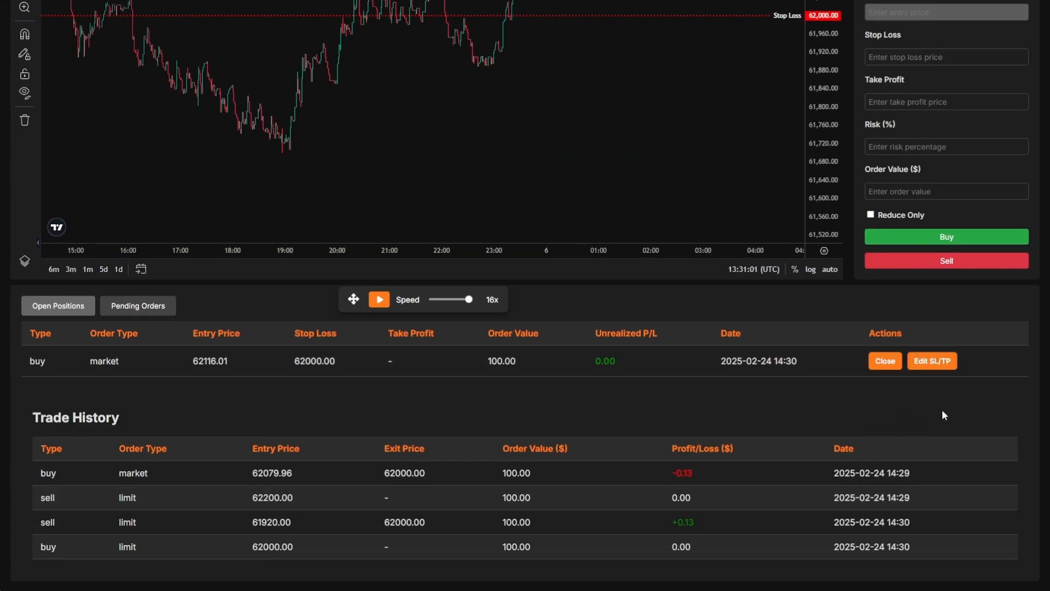
left_click(885, 361)
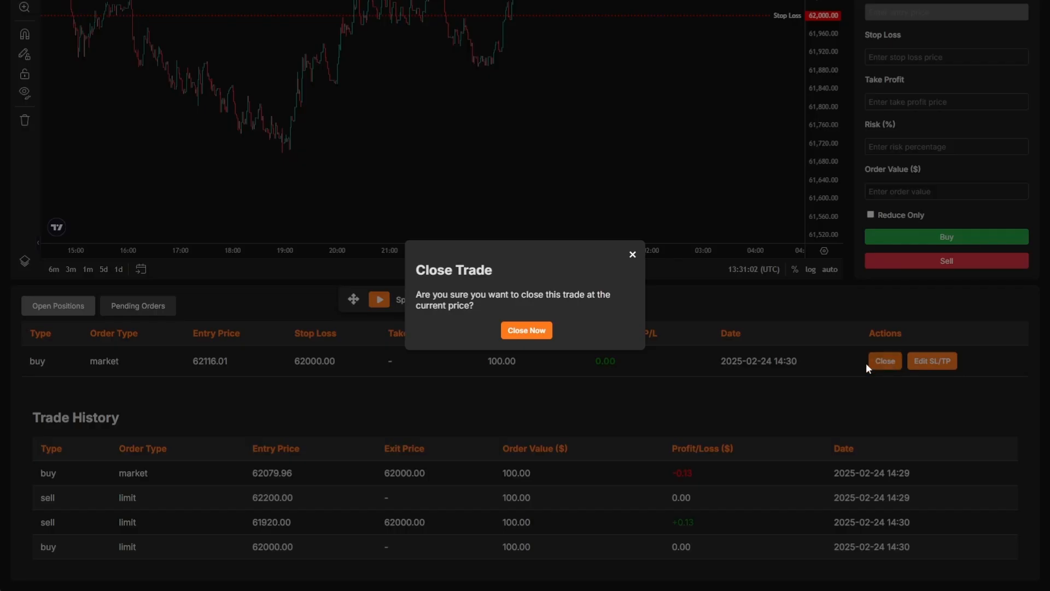
left_click(527, 331)
scroll(918, 466, "up", 4)
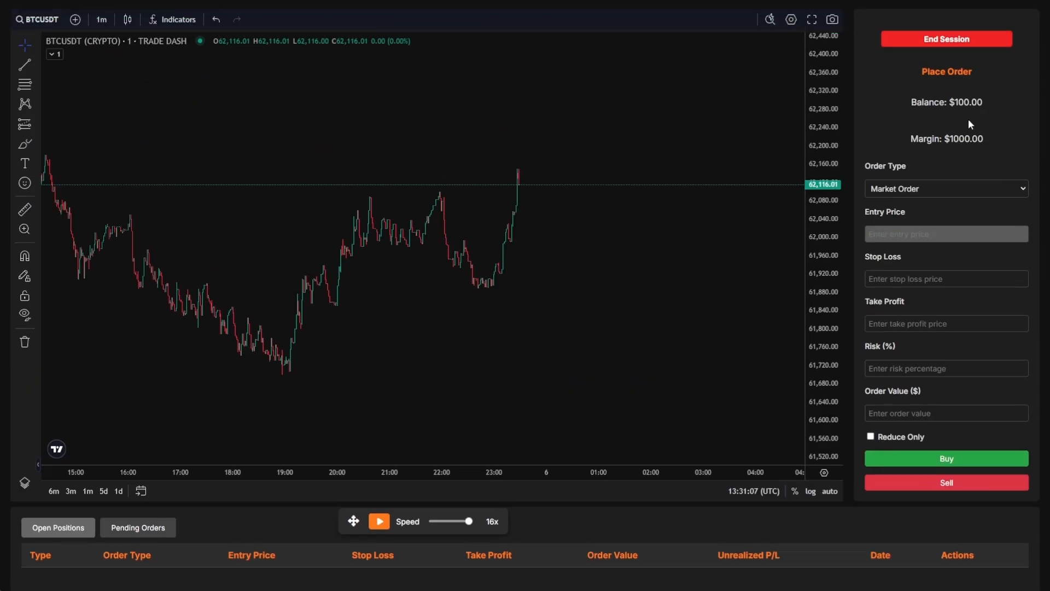
- Highlight the $1000.00 margin and $100.00 balance, then begin ending the session
left_click_drag(918, 141, 984, 141)
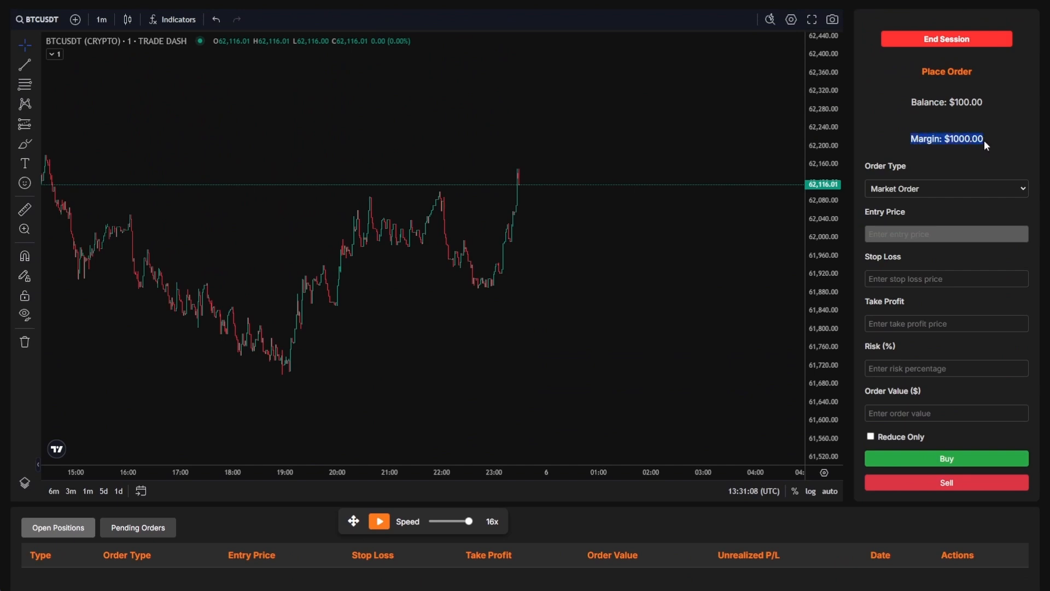
left_click(990, 129)
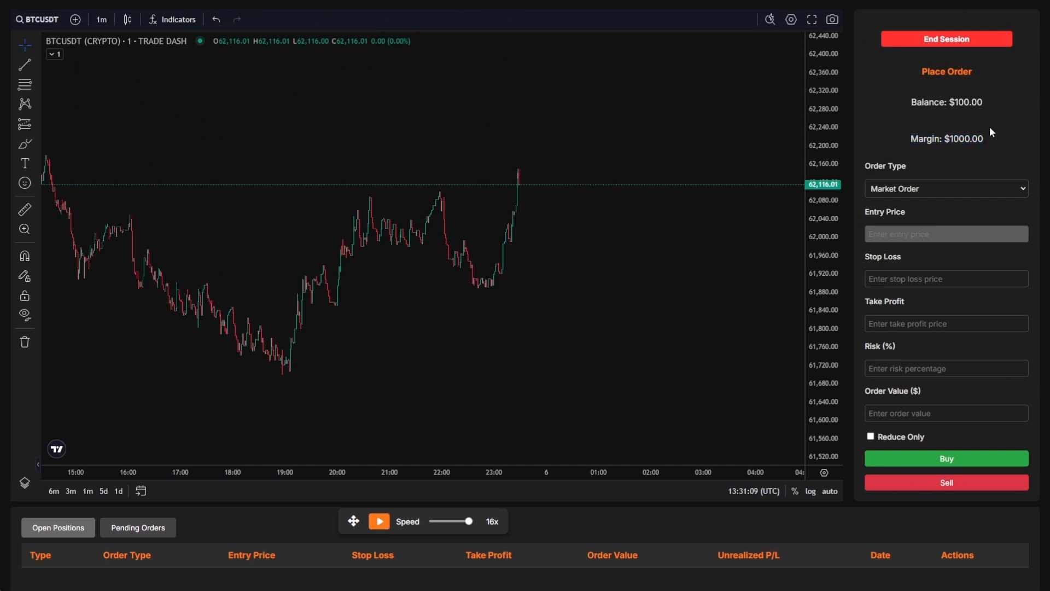
double_click(922, 102)
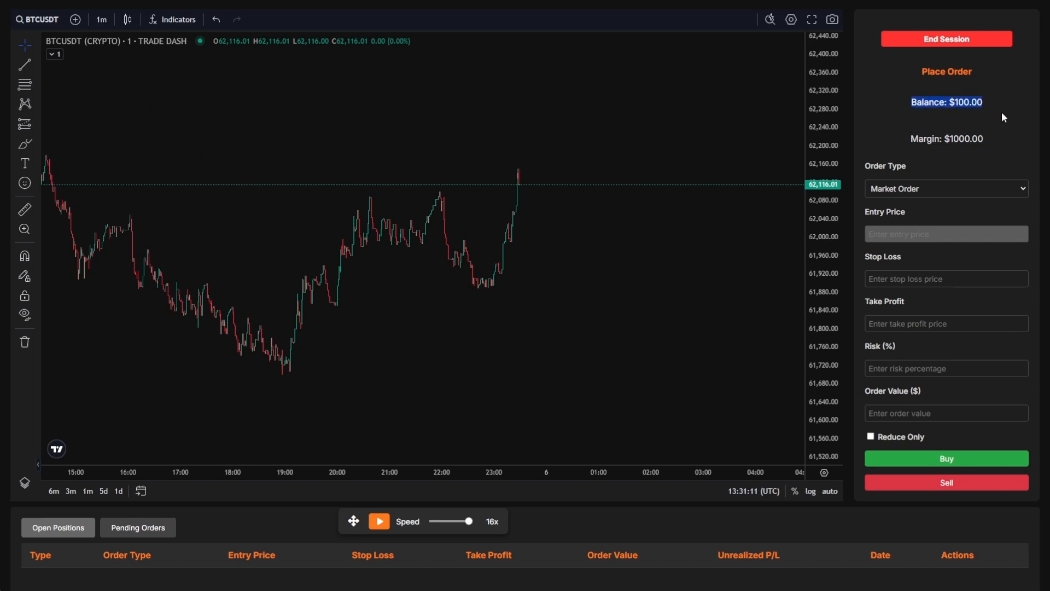
left_click(968, 100)
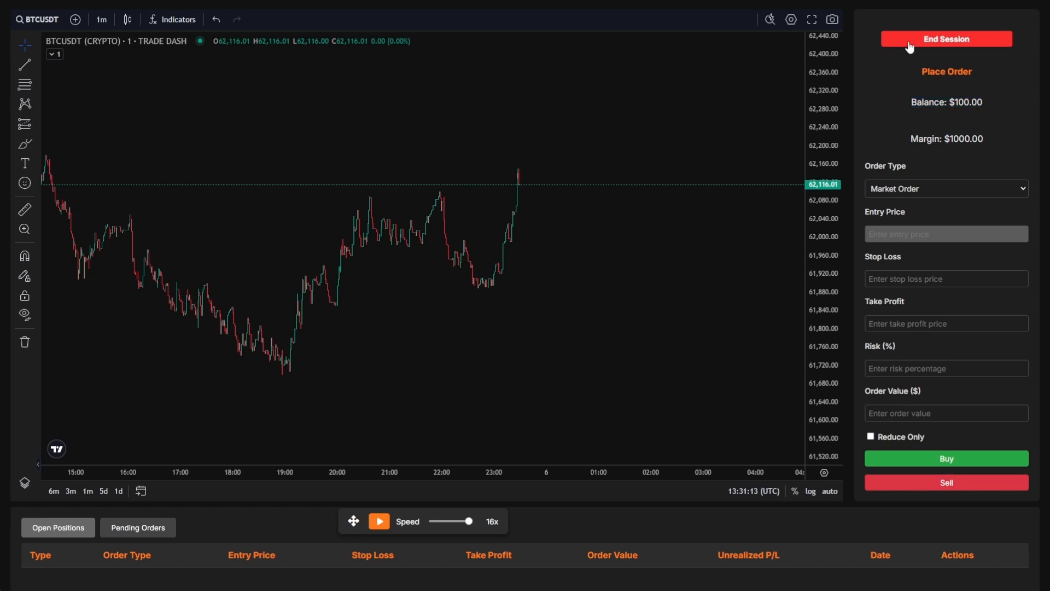
left_click(946, 40)
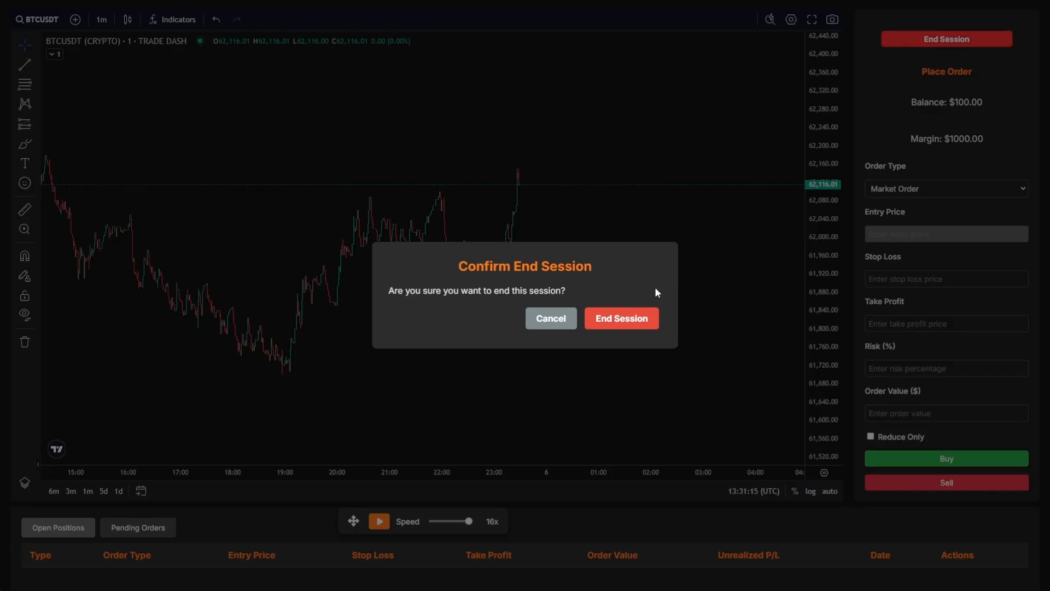
- Confirm ending the session, then select and deselect the testsession row in Backtest History
left_click(617, 319)
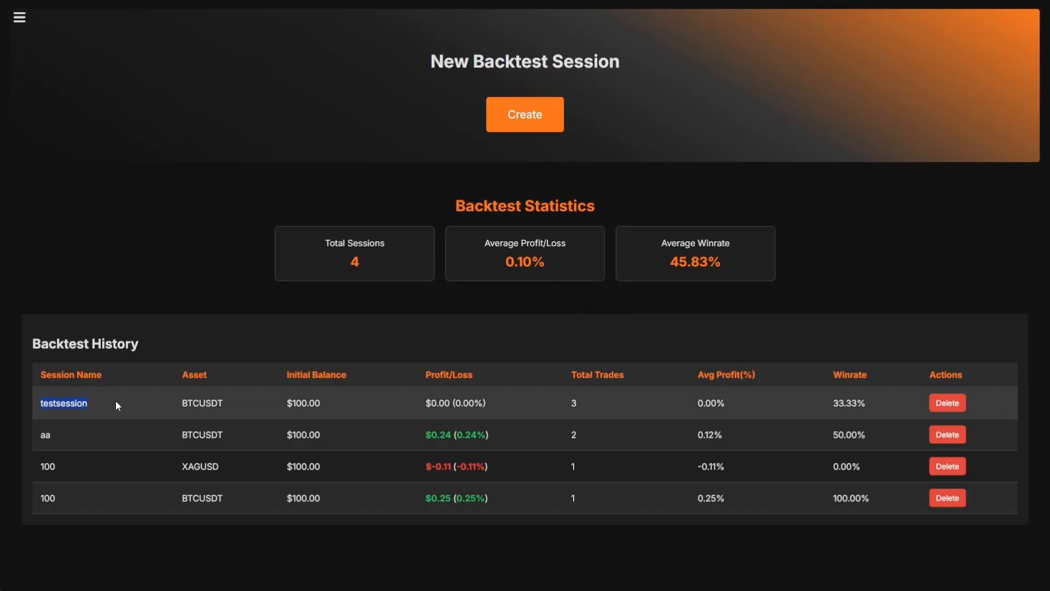
left_click_drag(118, 405, 742, 402)
left_click(889, 328)
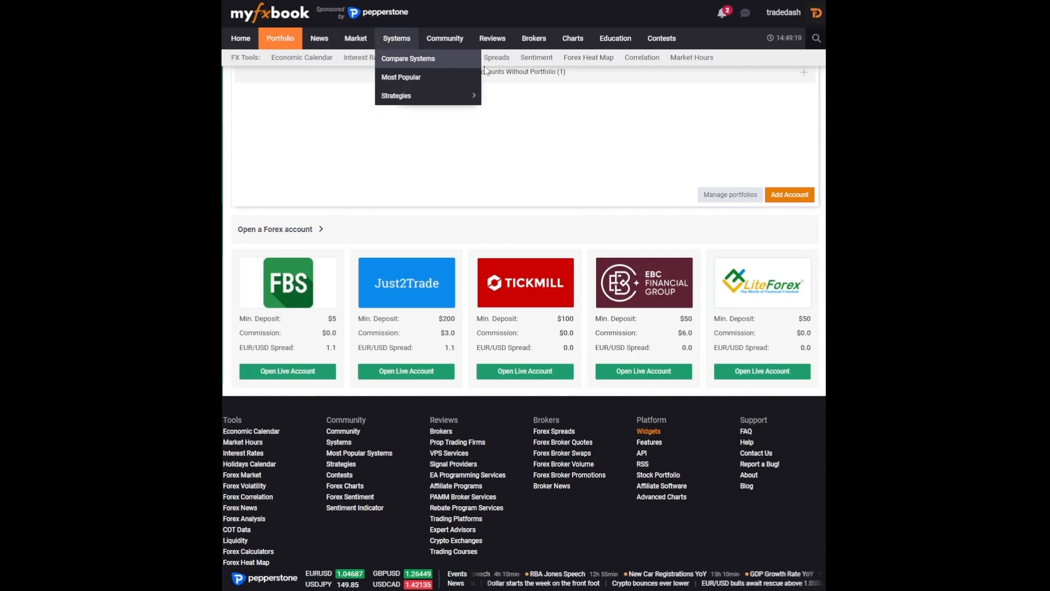
- From My Profile in Myfxbook, add an account with MetaTrader 5 (Auto Update) as the platform
left_click(791, 16)
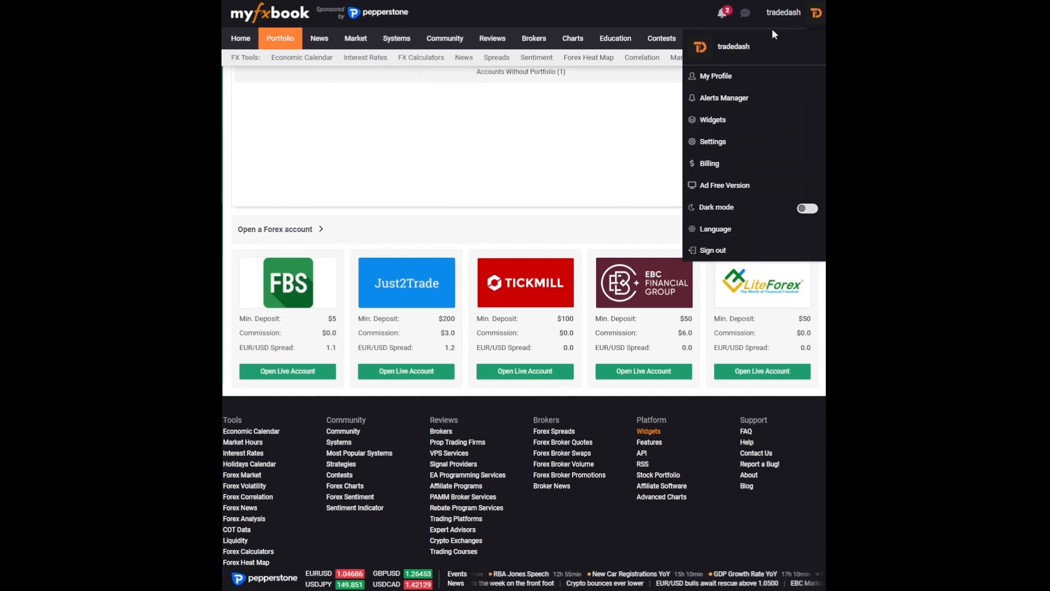
left_click(713, 77)
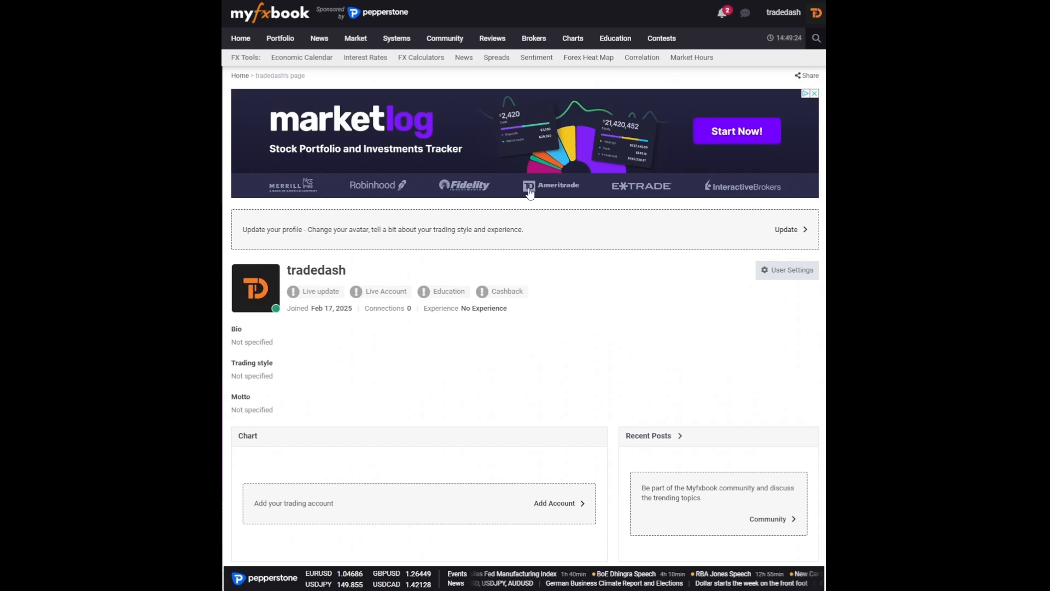
scroll(443, 364, "down", 4)
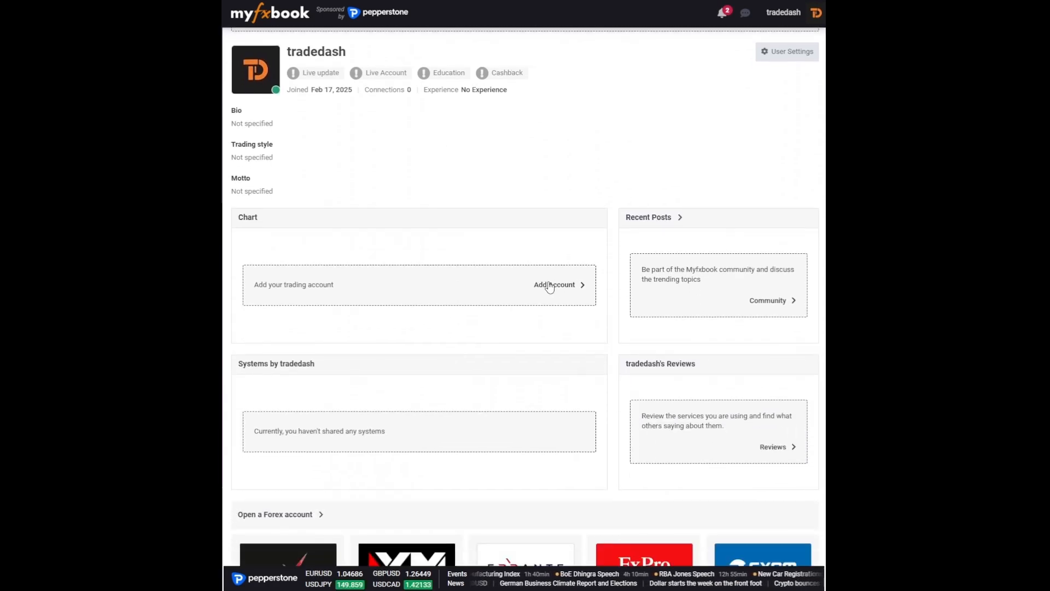
left_click(549, 285)
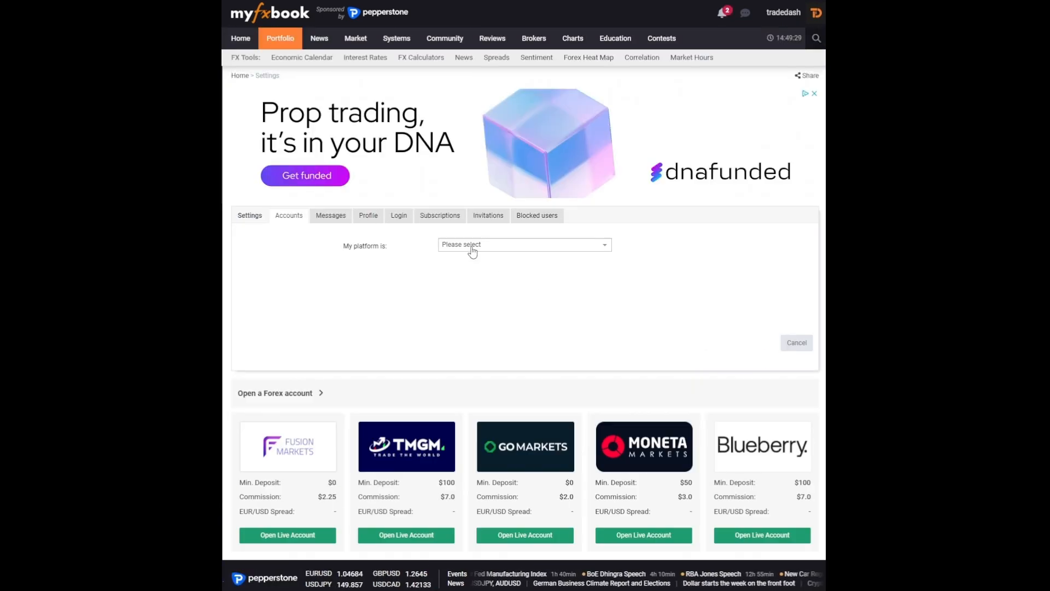
left_click(472, 246)
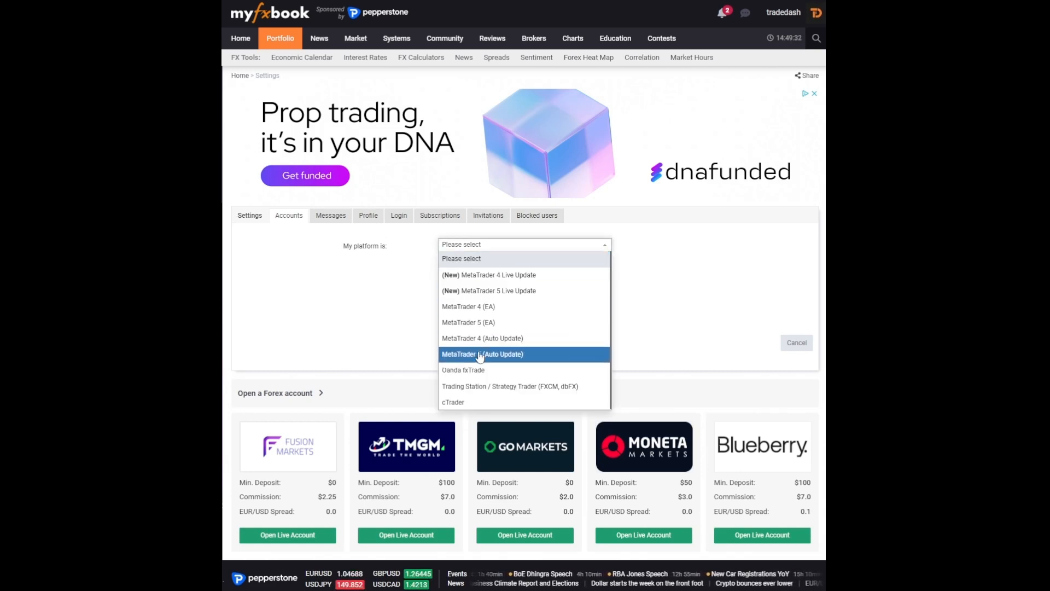
left_click(533, 356)
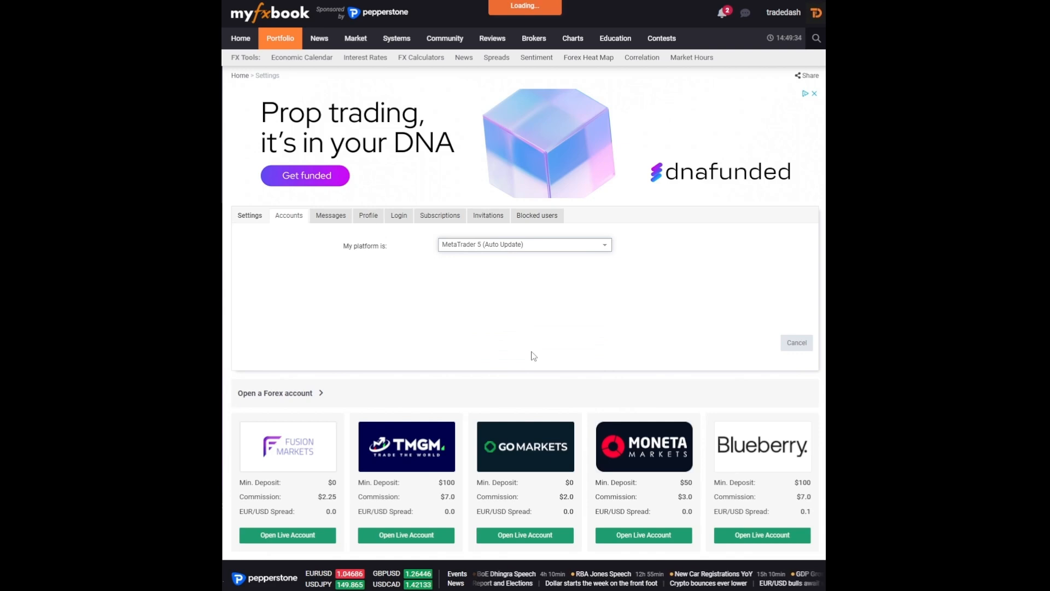
scroll(532, 353, "down", 3)
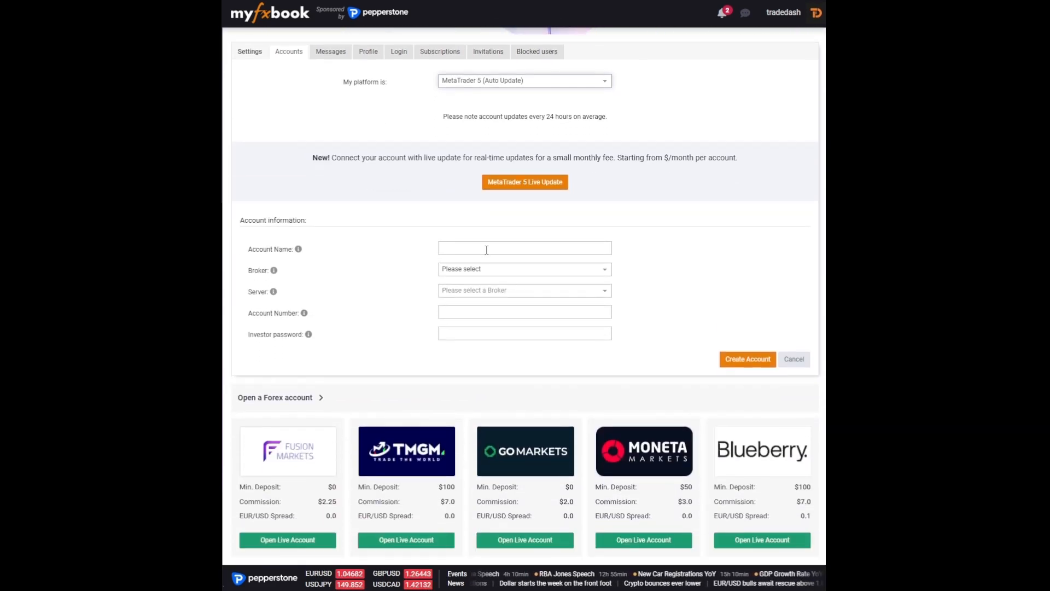
- Name the account 'test account' and select MetaQuotes as the broker by searching 'meta'
left_click(486, 249)
type("test")
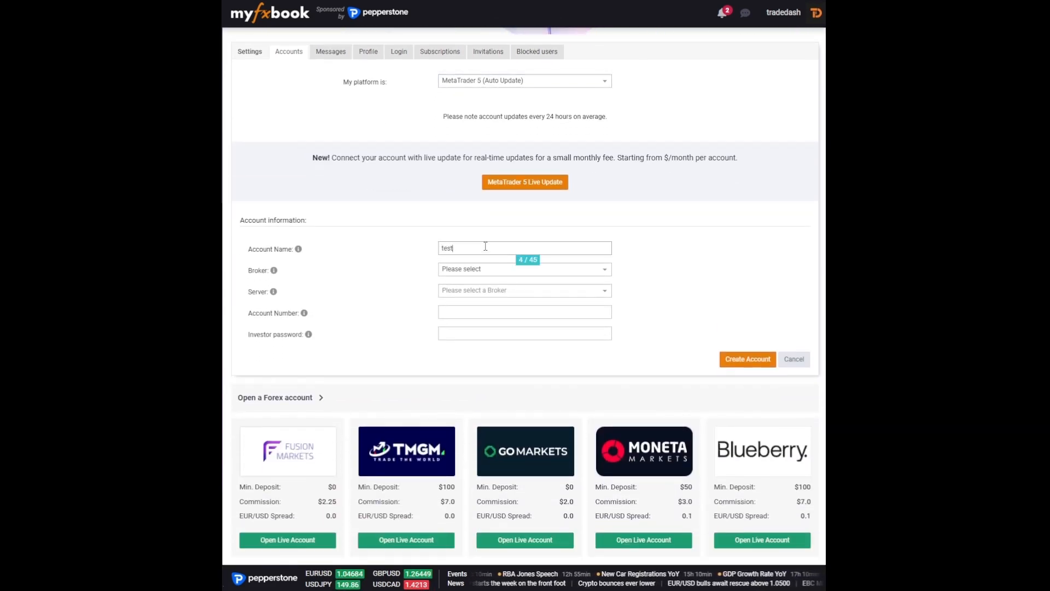
type(" account")
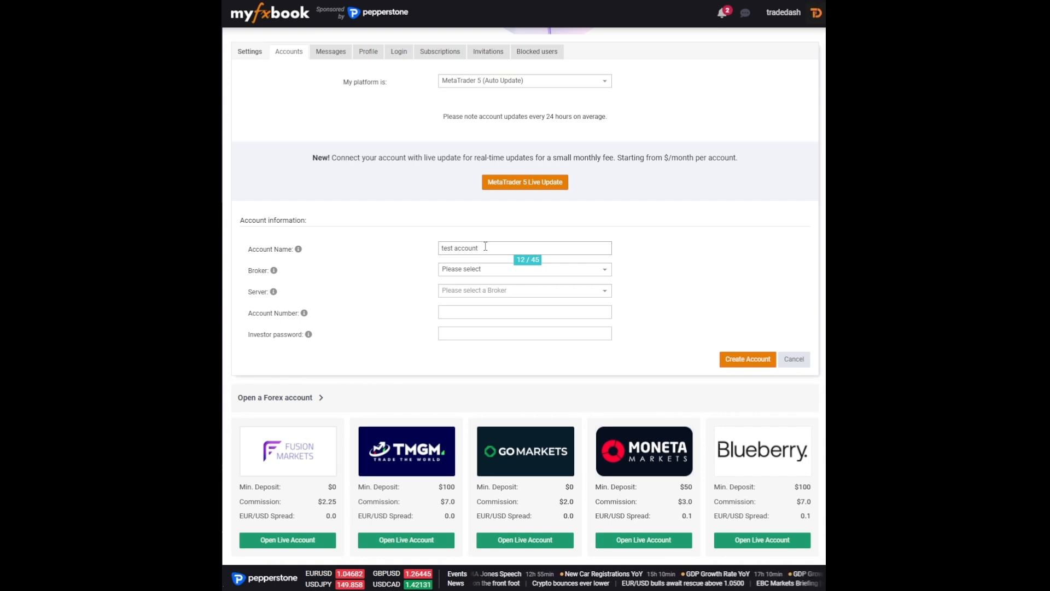
left_click(476, 270)
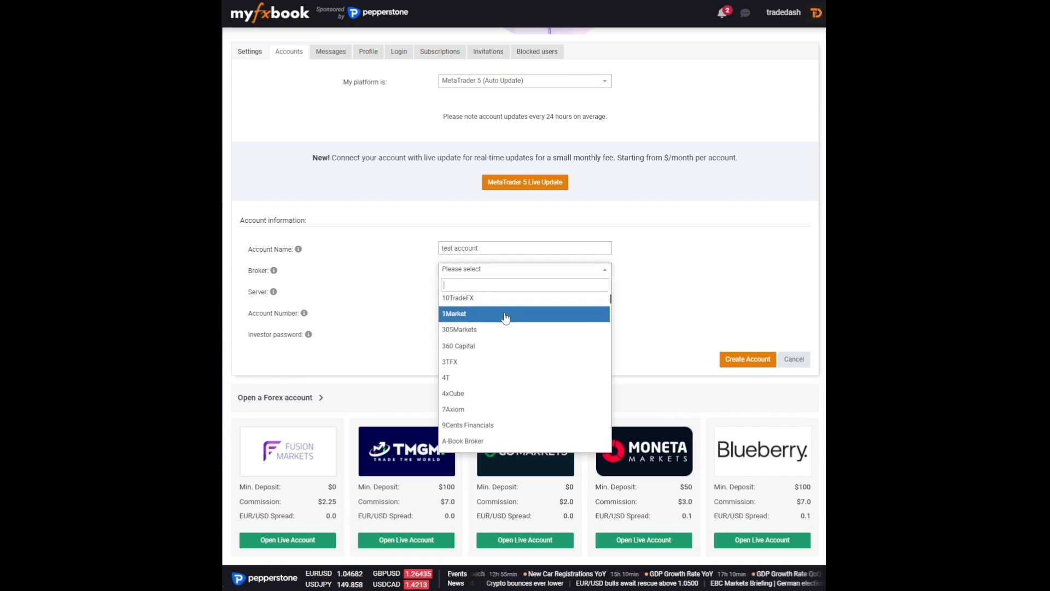
scroll(468, 323, "down", 5)
scroll(601, 314, "down", 8)
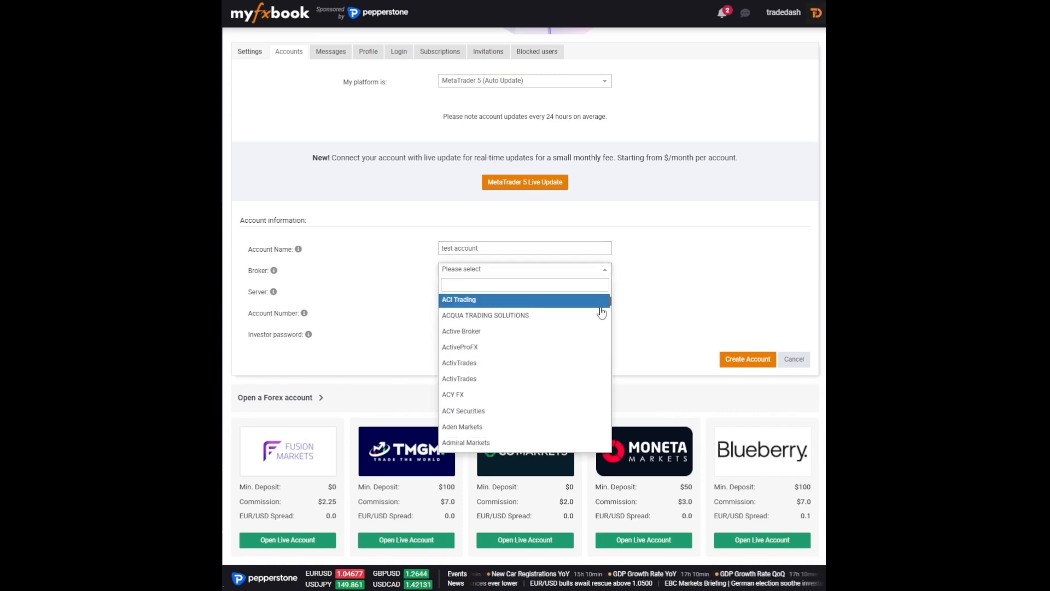
scroll(599, 315, "down", 10)
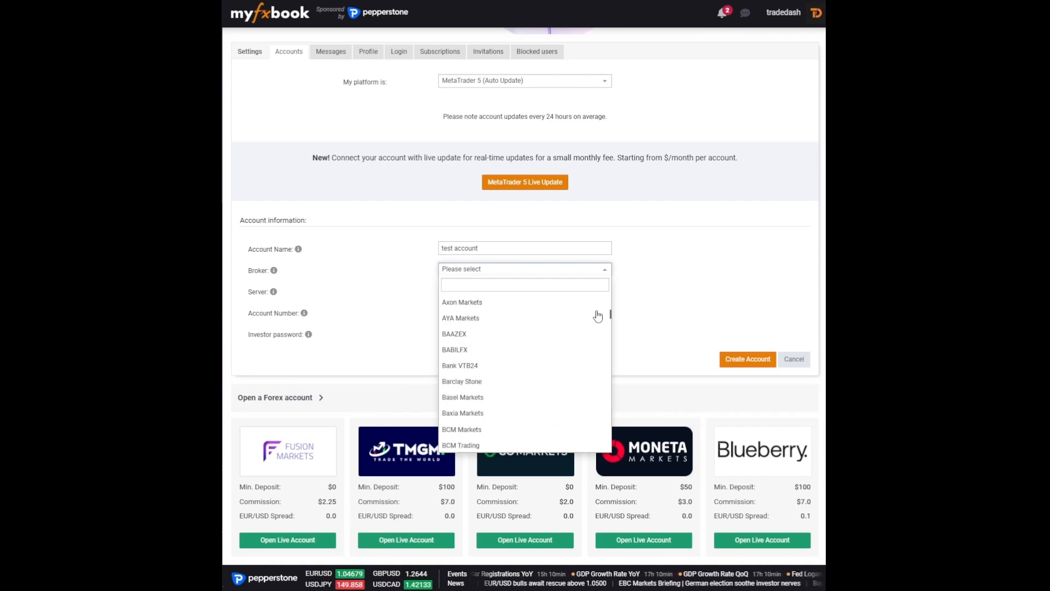
scroll(596, 317, "down", 10)
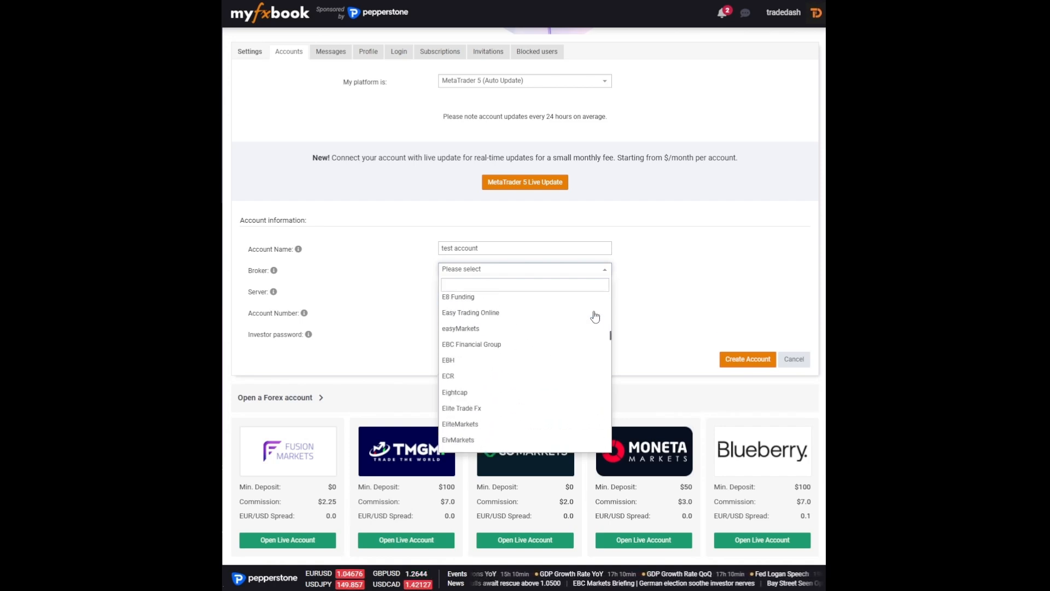
scroll(588, 334, "down", 10)
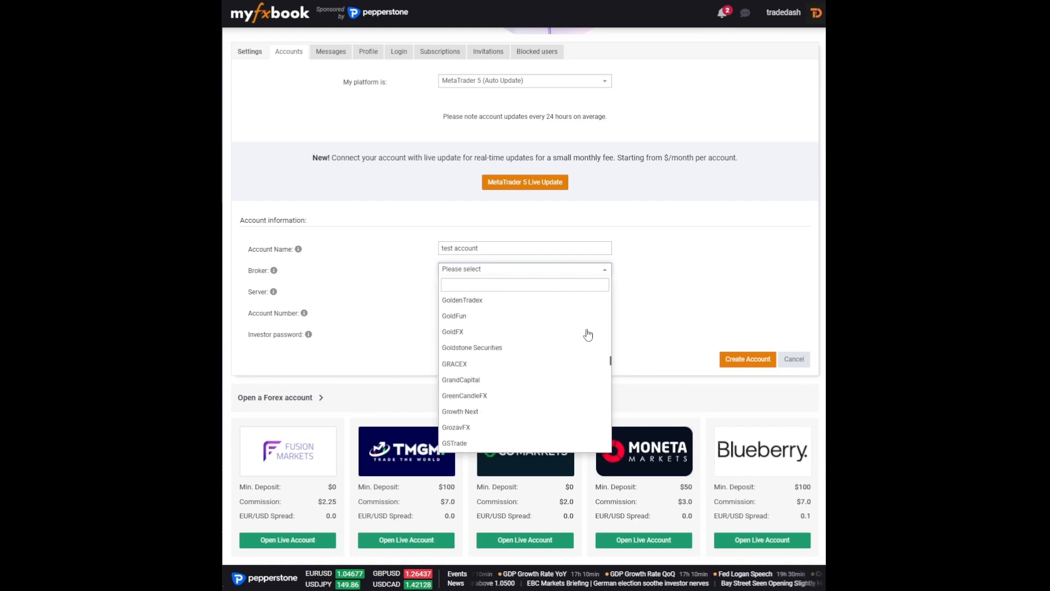
scroll(581, 347, "down", 10)
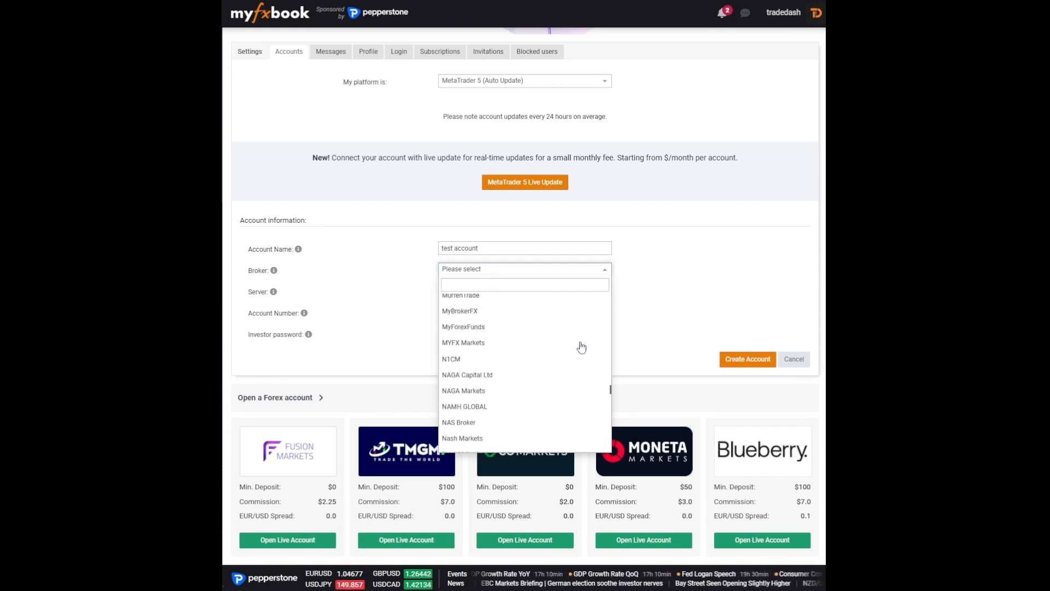
scroll(582, 347, "down", 10)
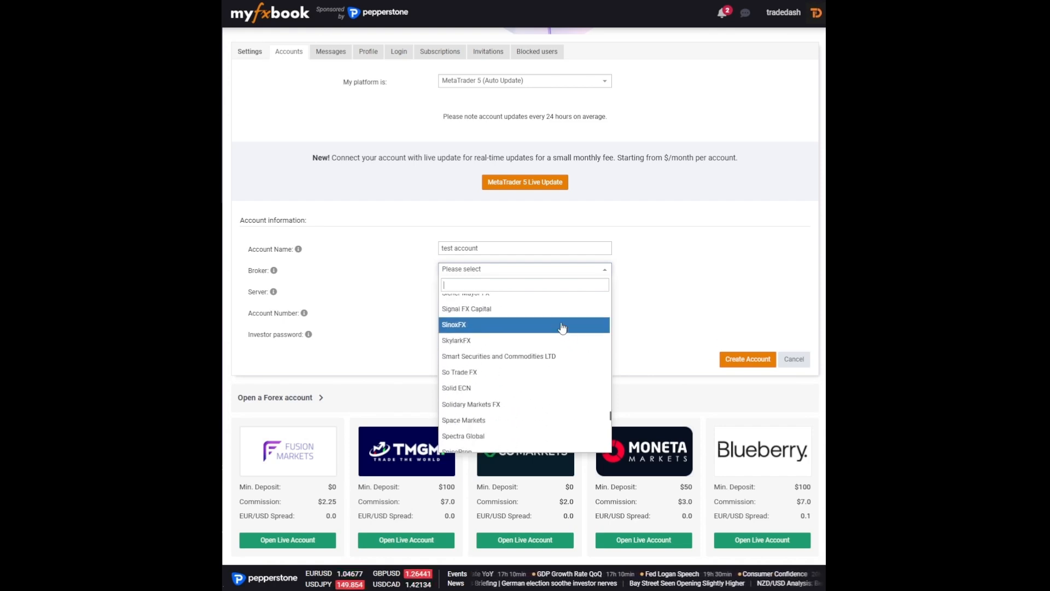
scroll(557, 330, "down", 8)
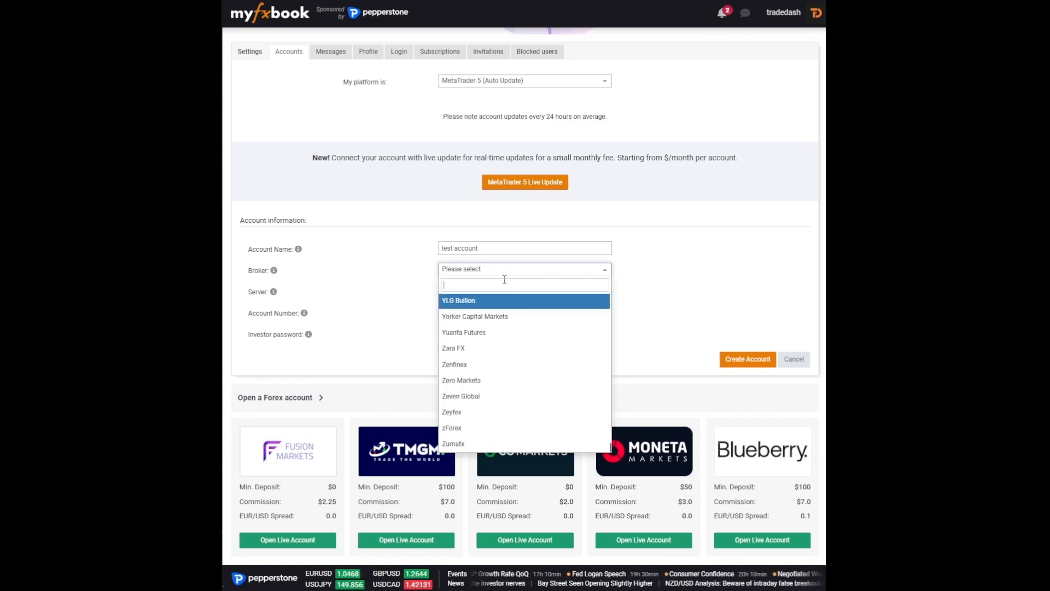
type("meta")
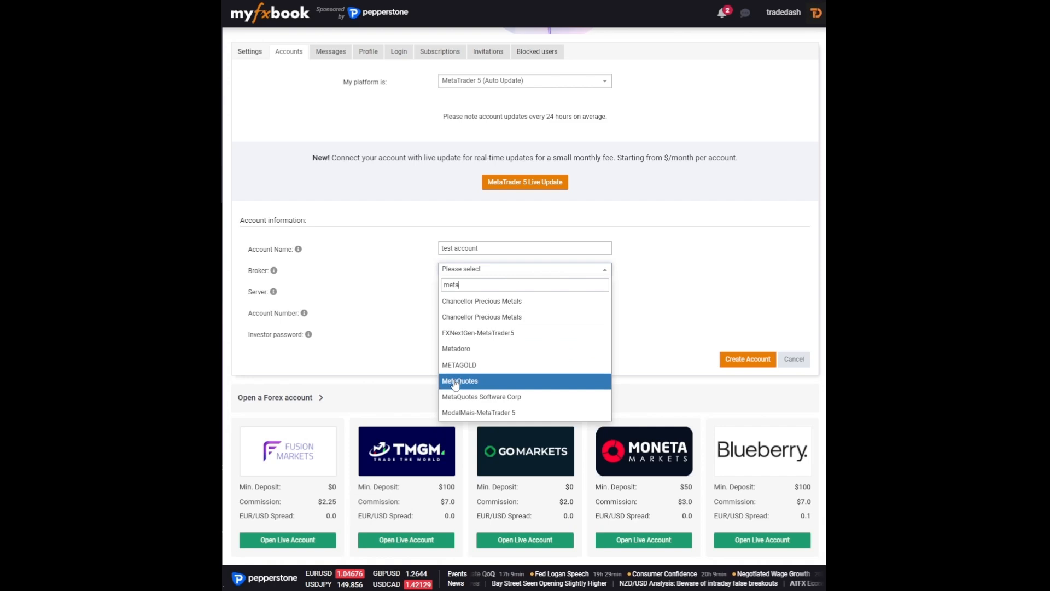
left_click(457, 382)
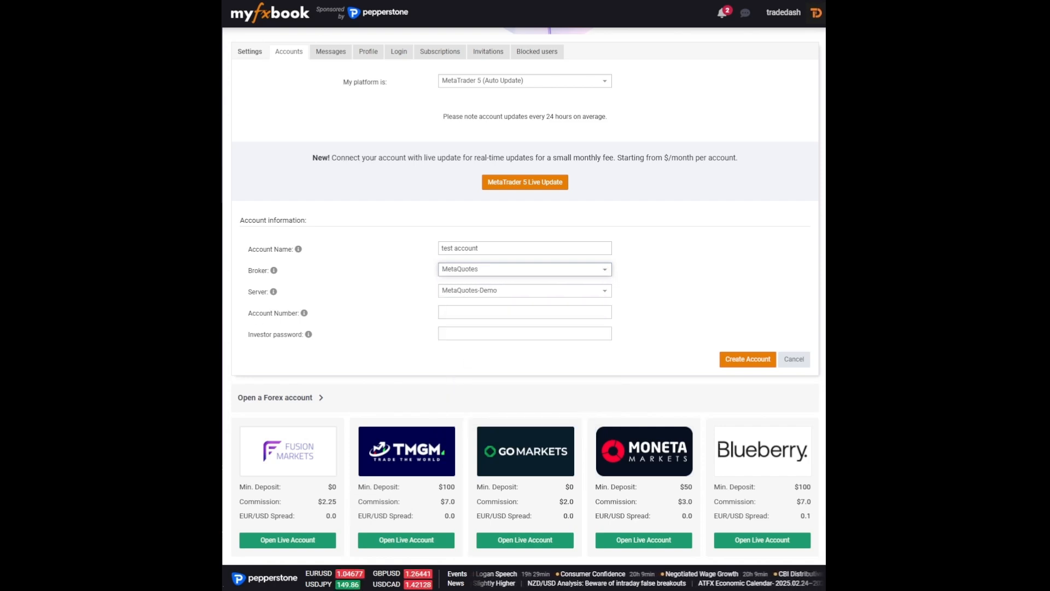
- Fill in the account number and investor password, then create the MetaQuotes-Demo account
left_click(472, 317)
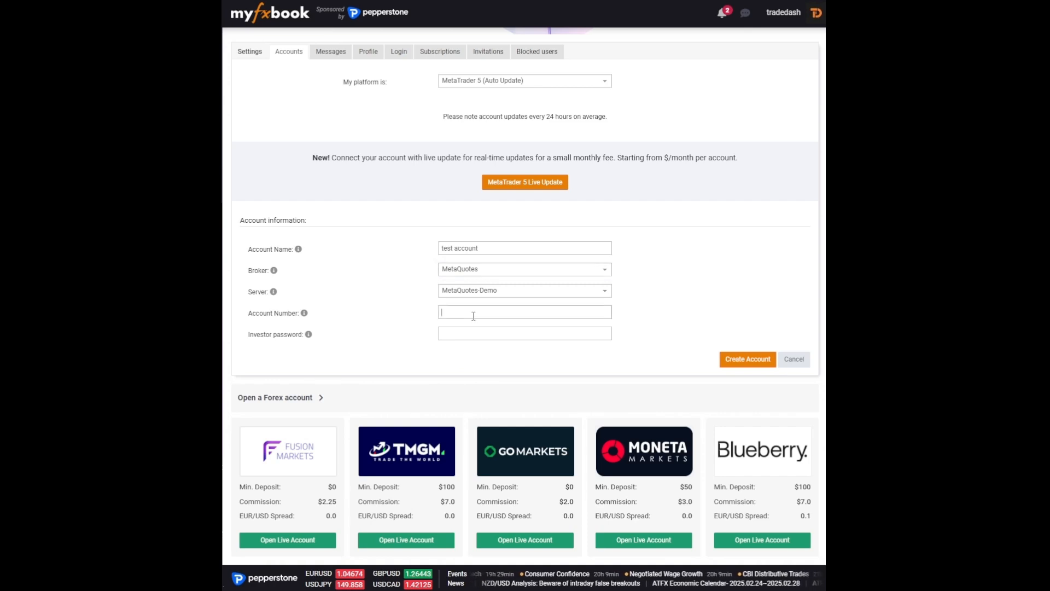
mouse_move(309, 337)
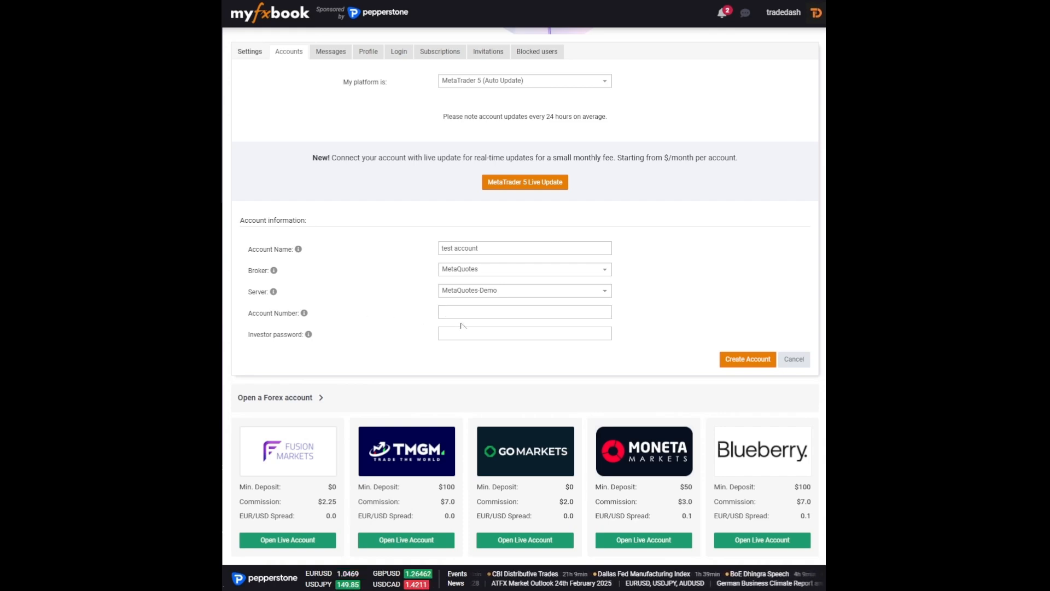
left_click(748, 359)
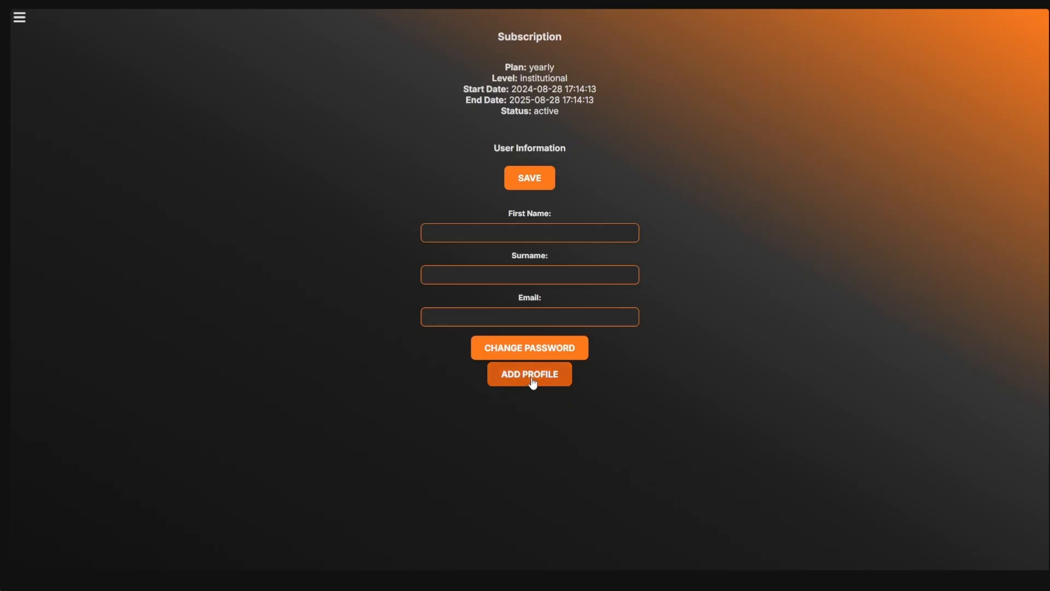
- Add a new profile and log in to Myfxbook with the account e-mail and password
left_click(530, 376)
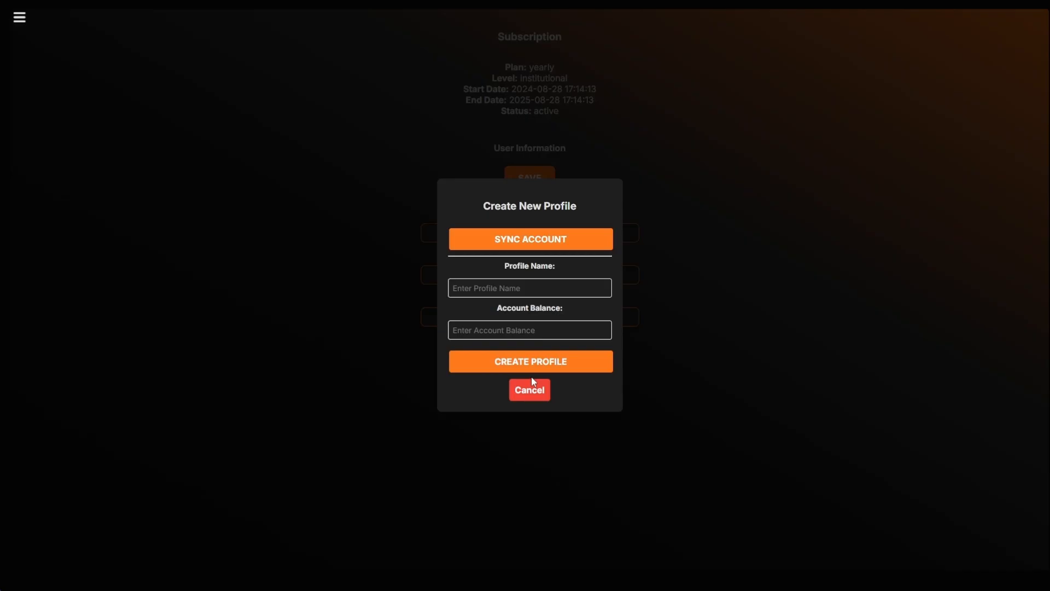
left_click(518, 242)
left_click(498, 277)
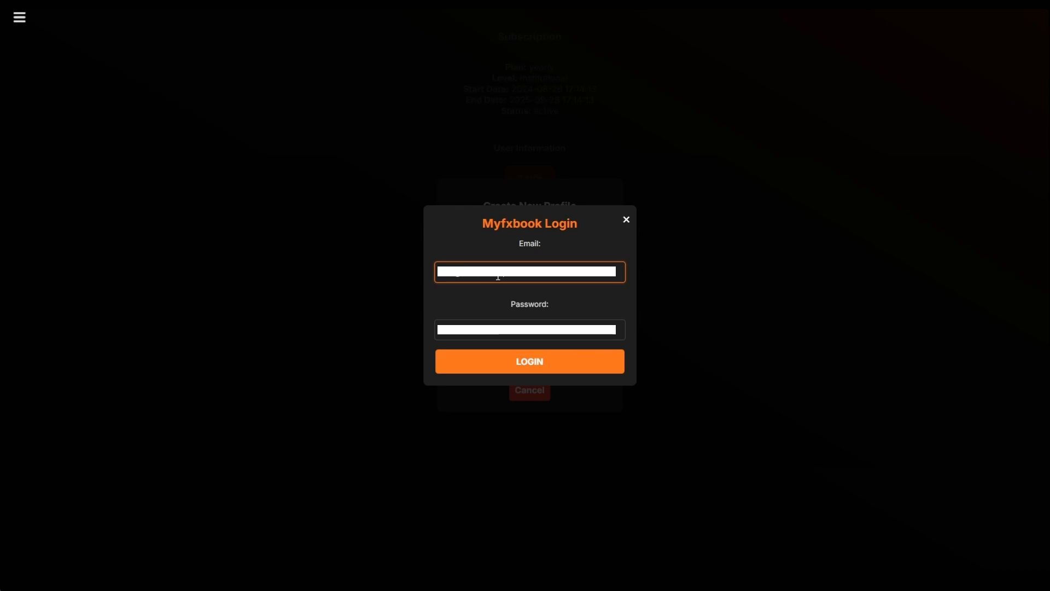
key("Tab")
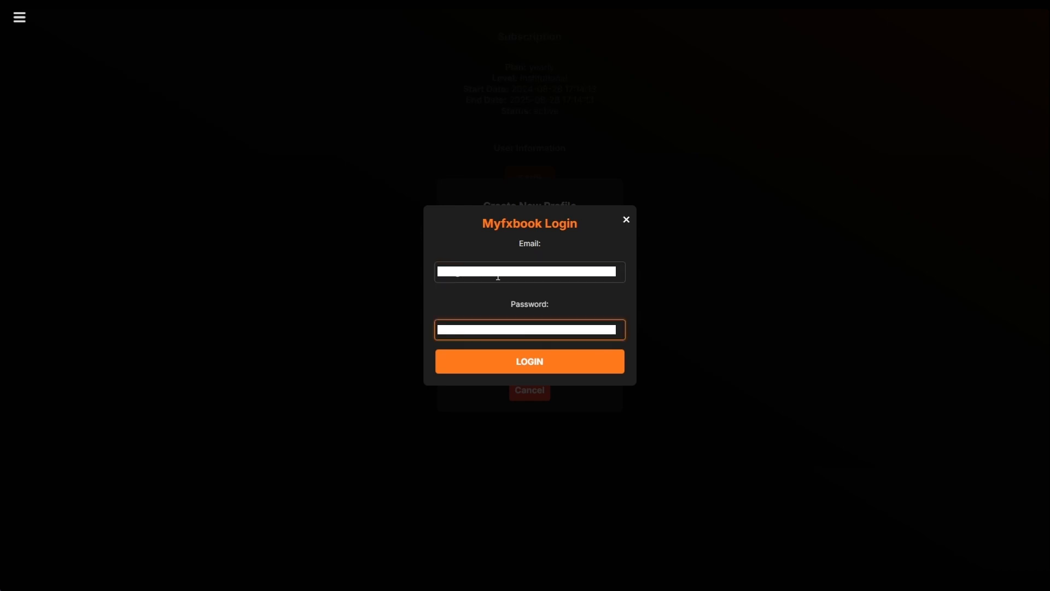
left_click(510, 363)
- Select 'test account' from the Myfxbook accounts and confirm the sync
left_click(468, 355)
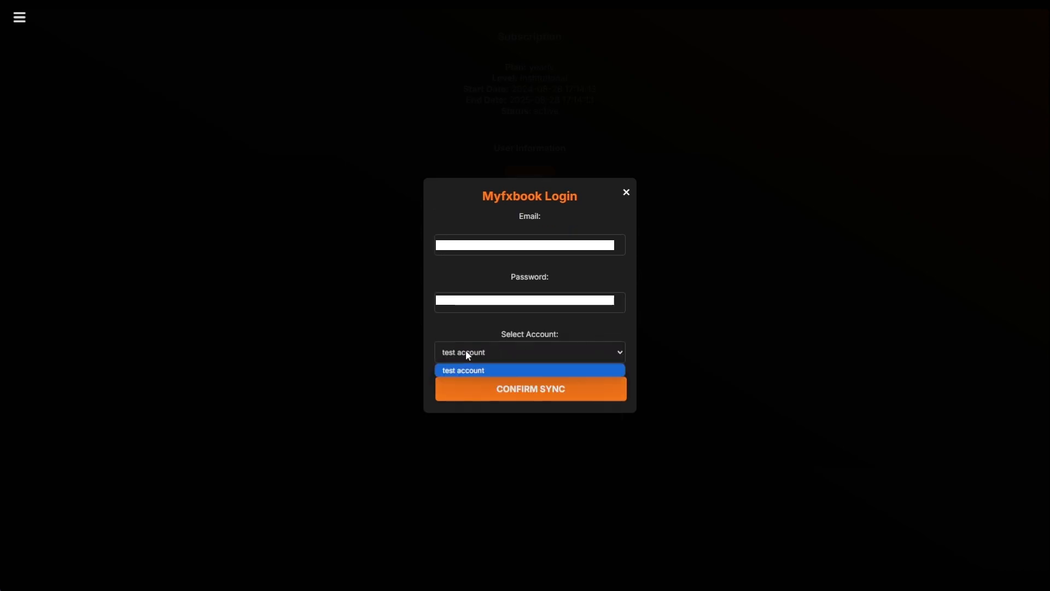
left_click(448, 373)
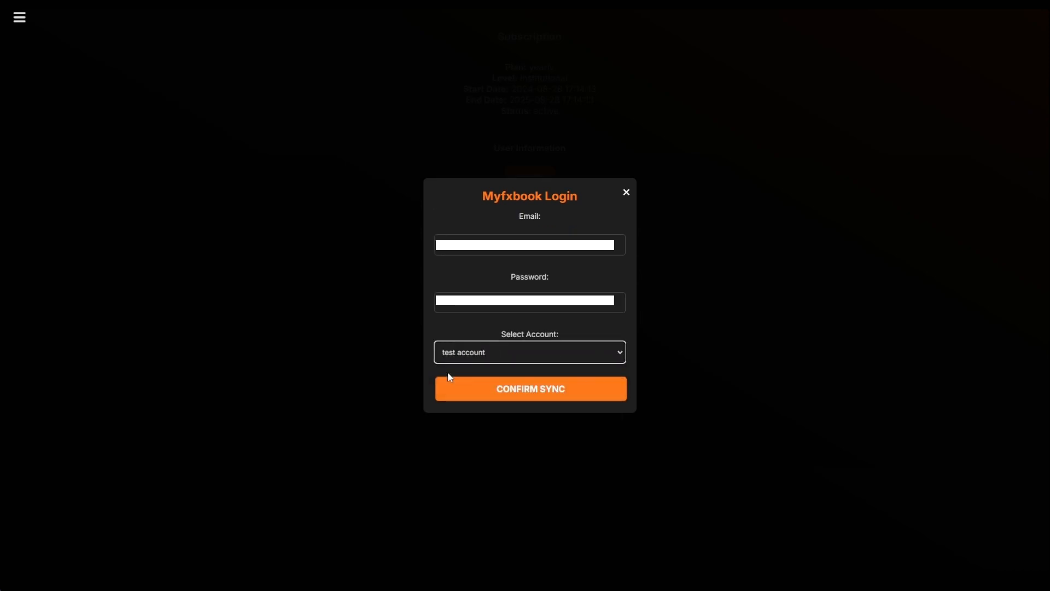
left_click(536, 391)
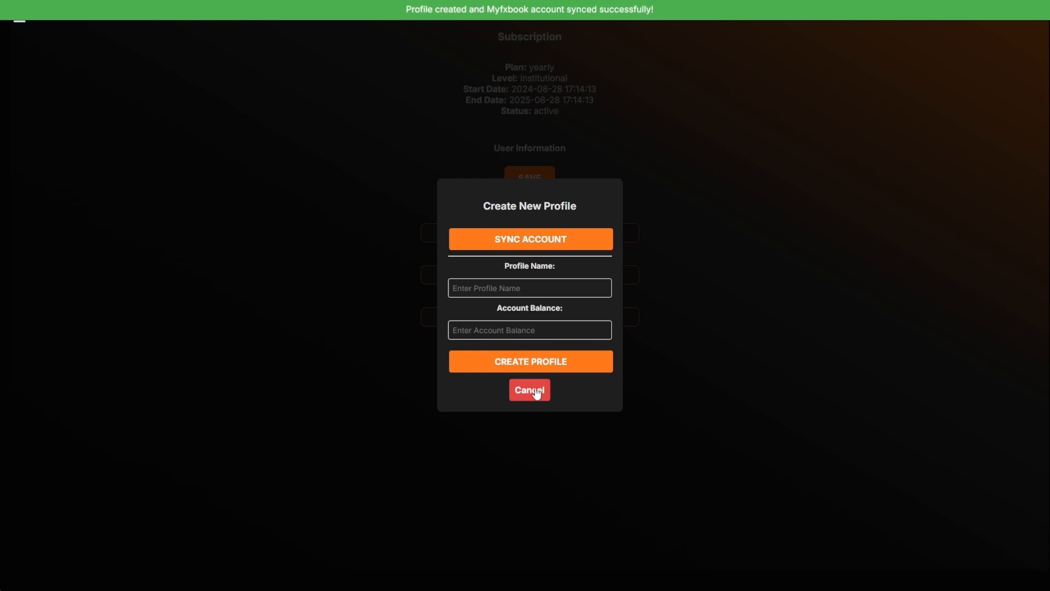
- Close the profile window and view the Synced Trades on the Trades page
left_click(536, 391)
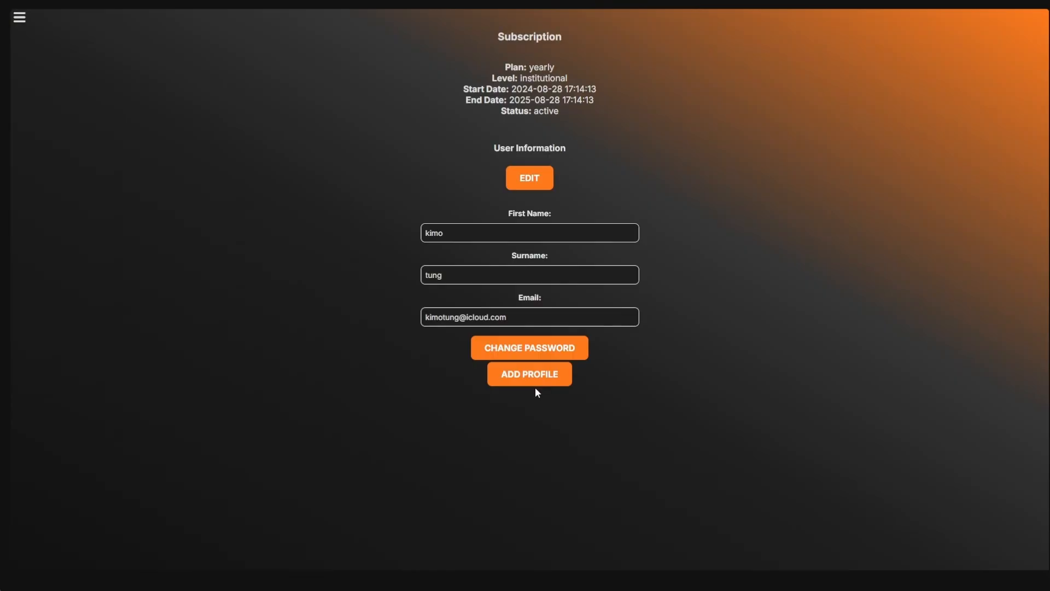
left_click(20, 17)
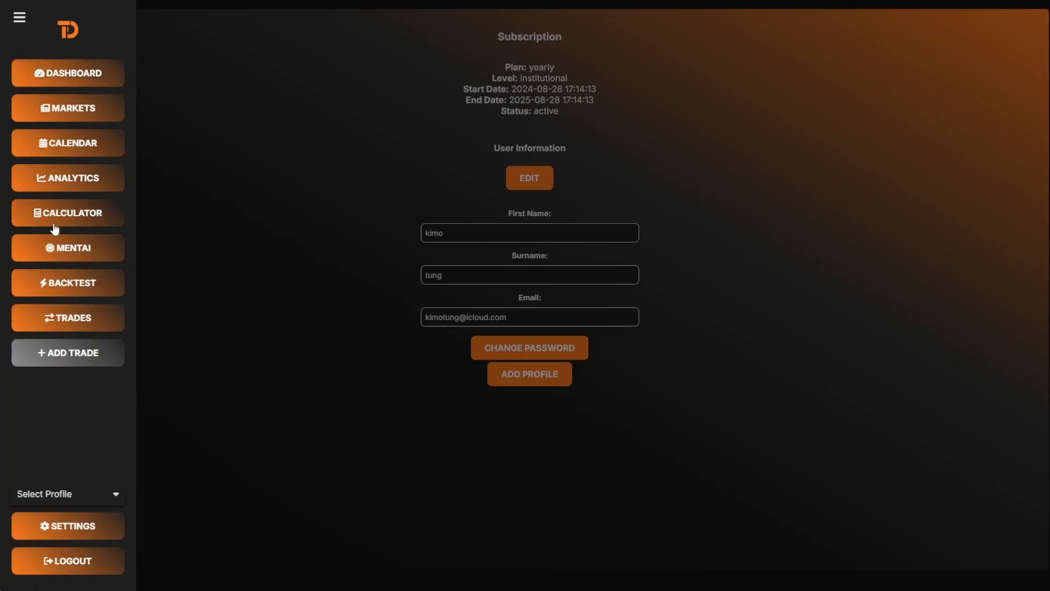
left_click(61, 321)
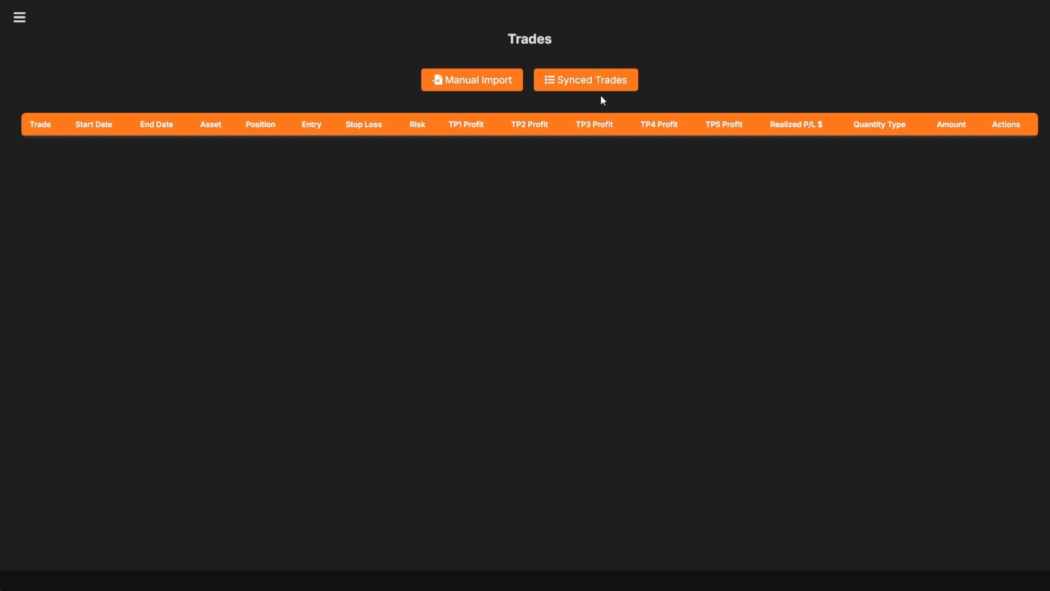
left_click(585, 87)
- Import the first synced GBPUSD trade, then import all the remaining ones
scroll(482, 200, "down", 3)
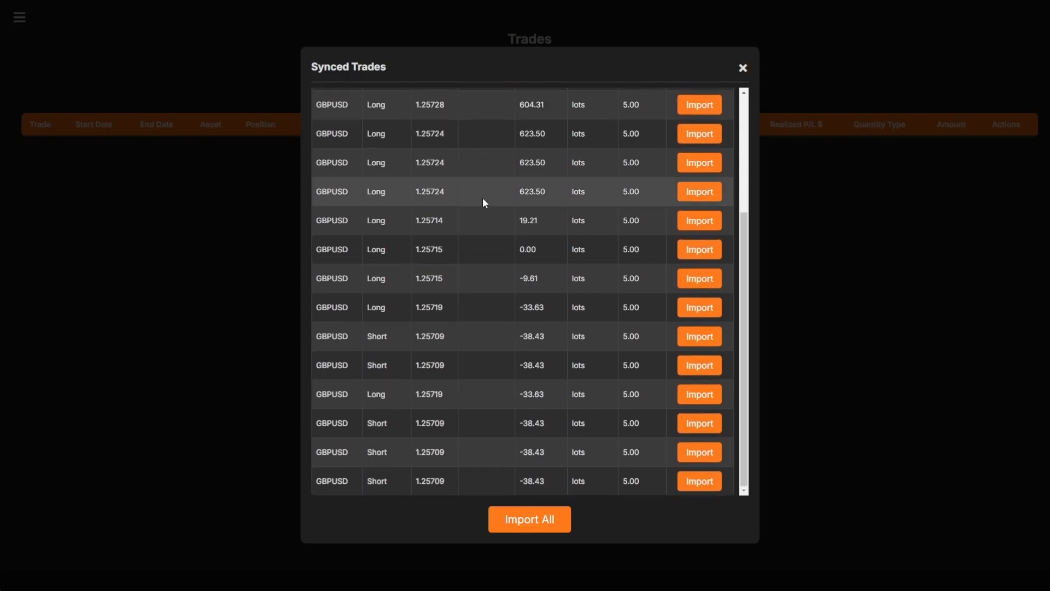
scroll(483, 200, "up", 3)
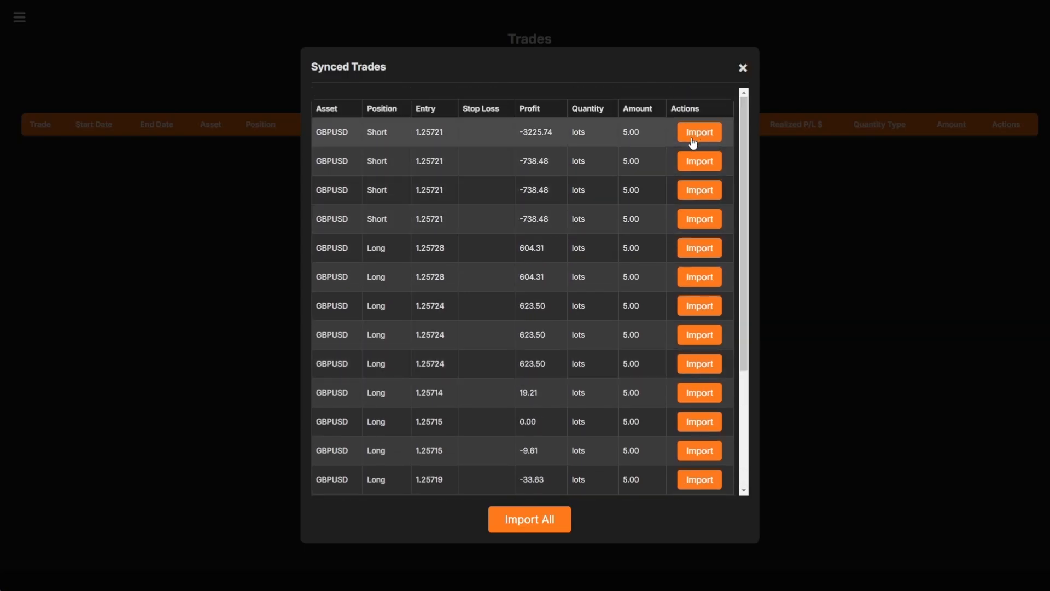
left_click(694, 141)
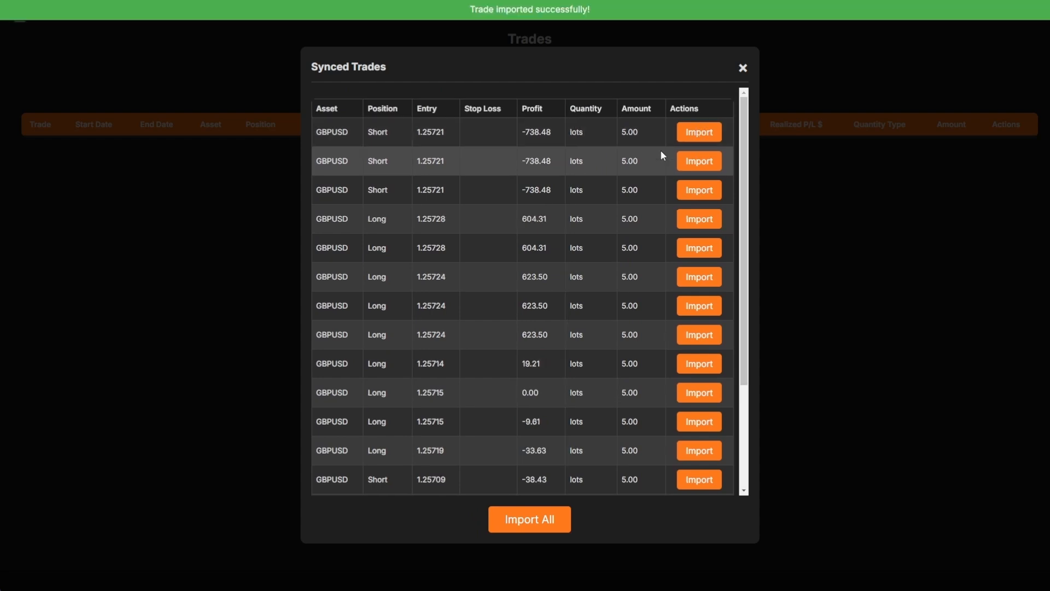
left_click(532, 523)
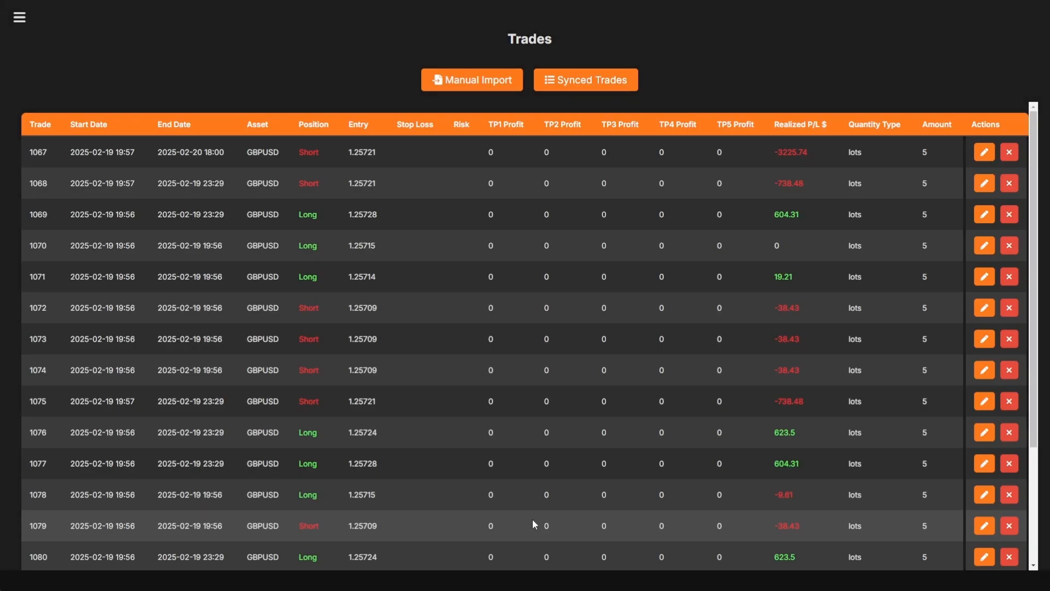
scroll(577, 172, "down", 3)
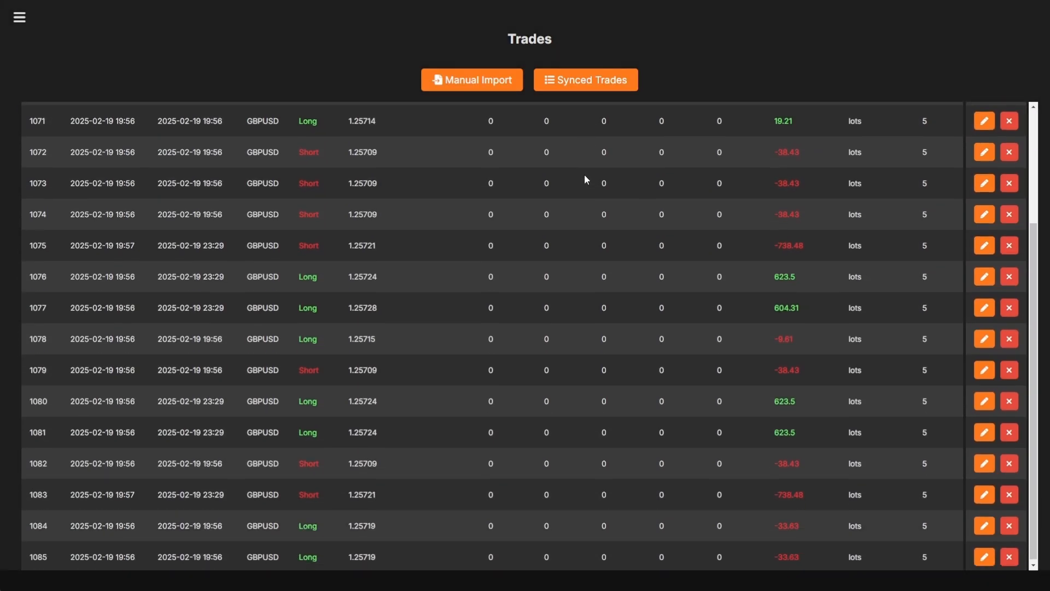
scroll(582, 209, "up", 3)
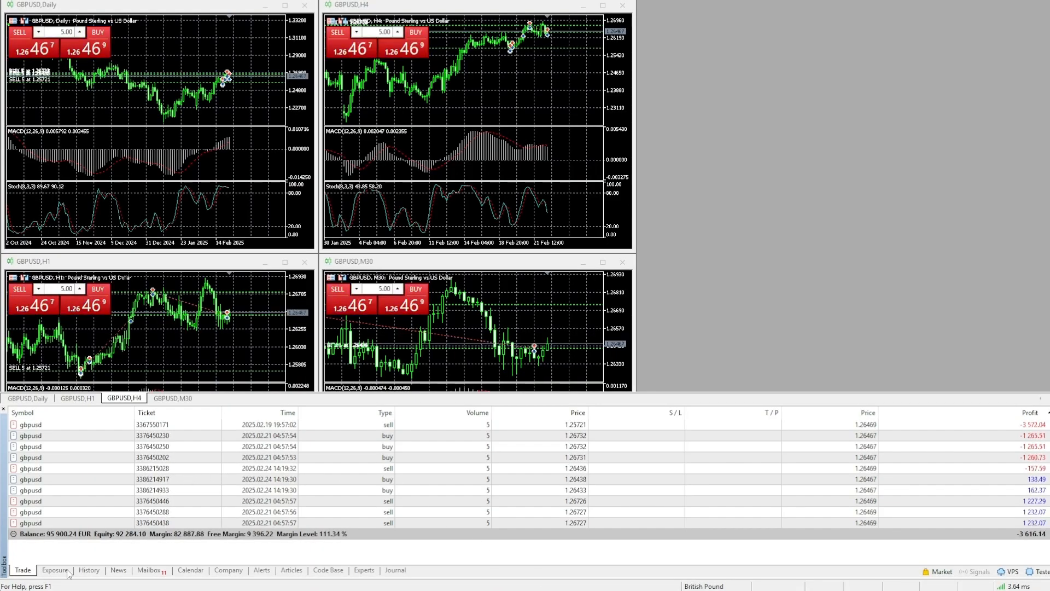
- Set the MetaTrader 5 History tab to show the entire history via Custom Period
left_click(92, 572)
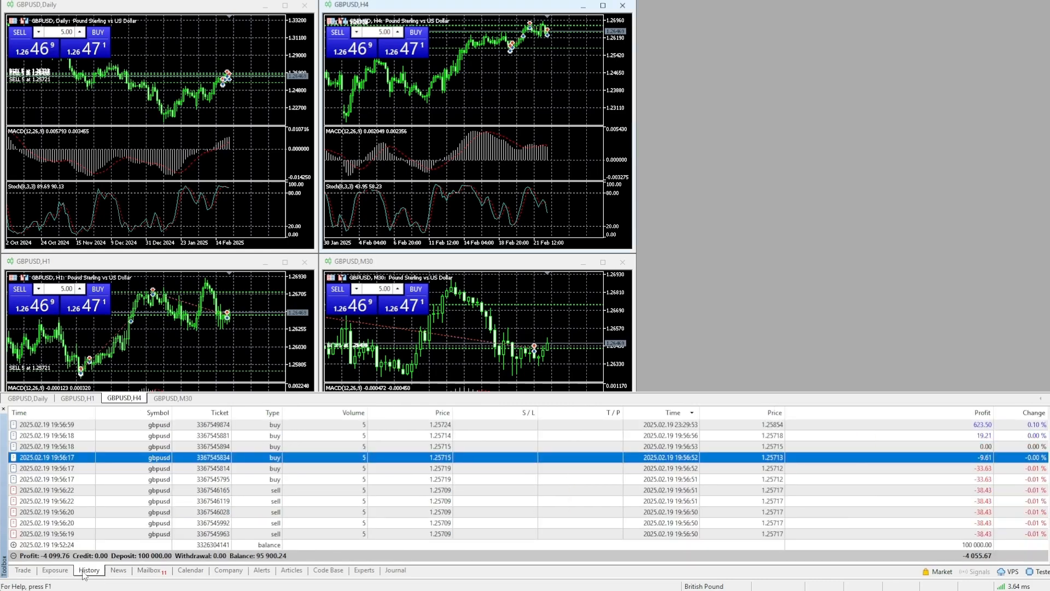
right_click(807, 455)
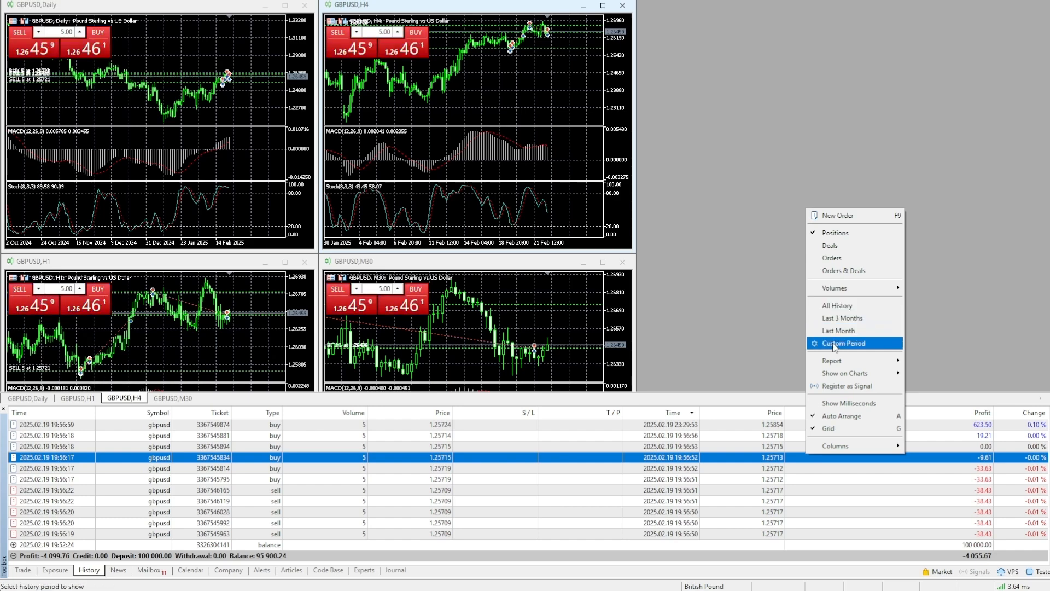
left_click(837, 344)
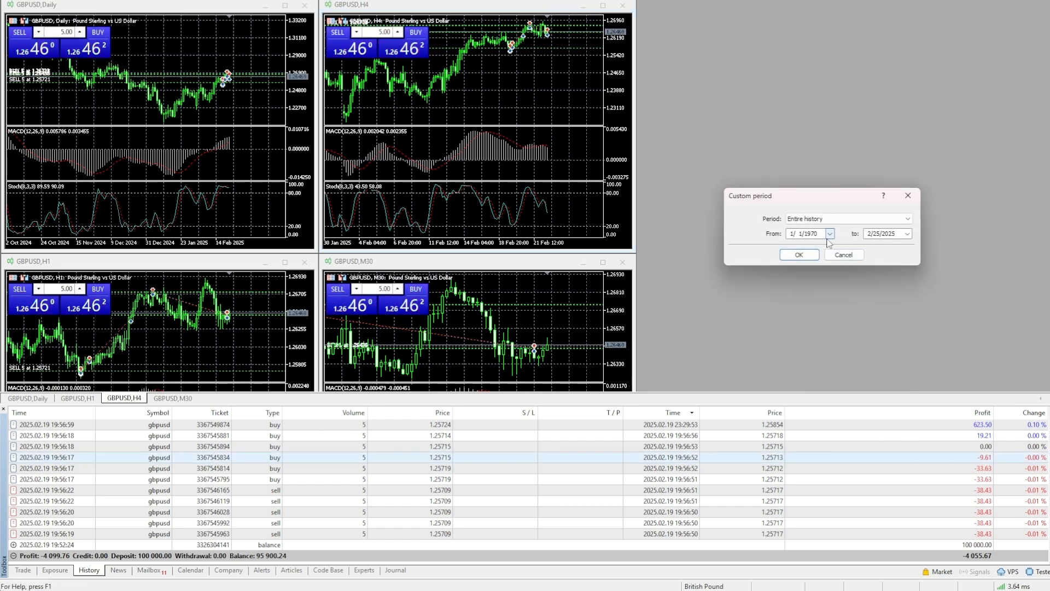
left_click(800, 255)
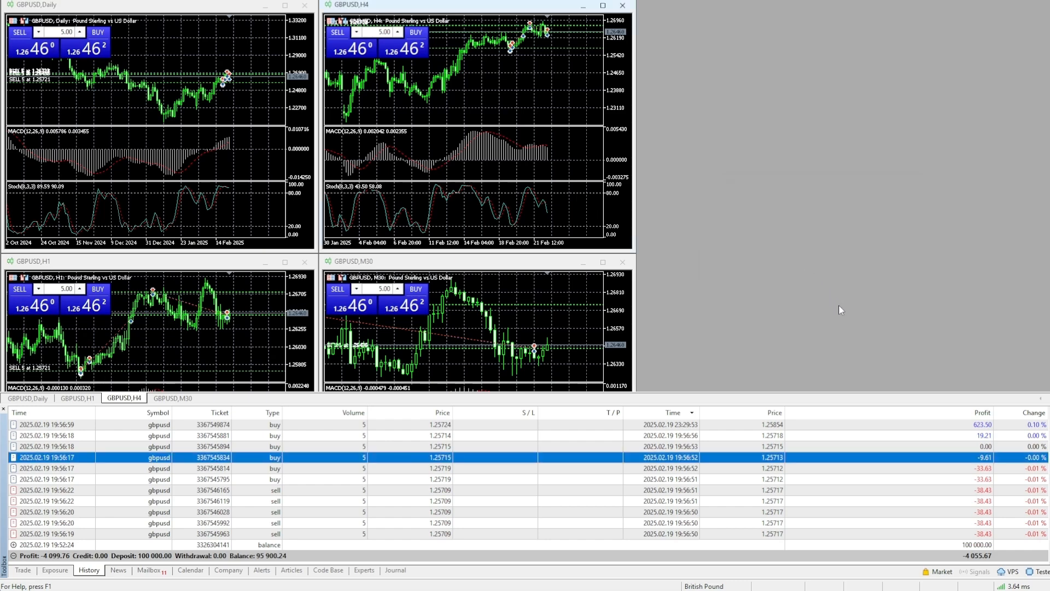
- Export the history as an Excel (Open XML) report and save it to the test folder
left_click(835, 437)
right_click(835, 438)
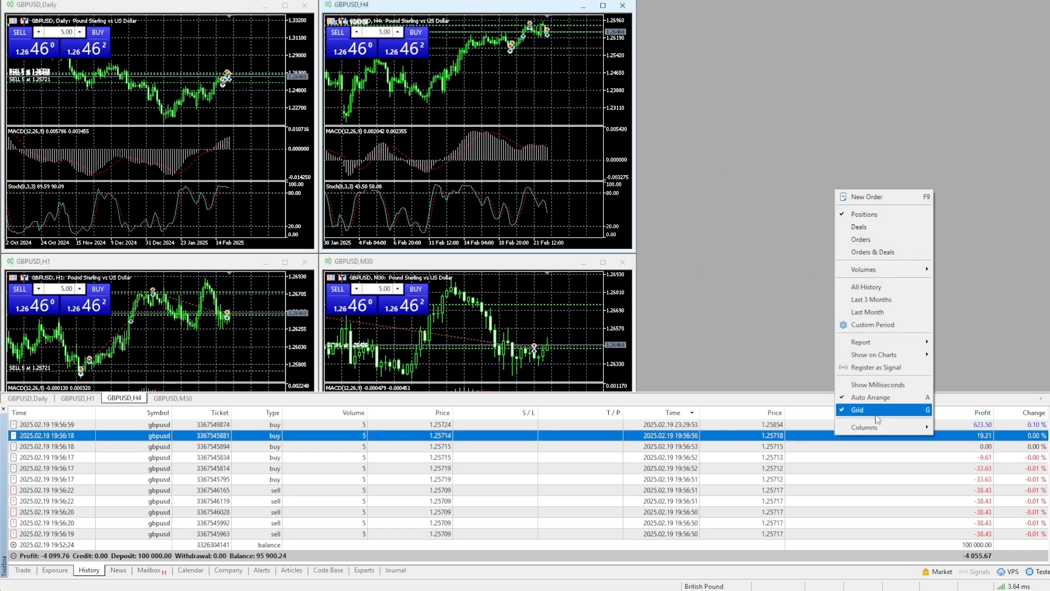
mouse_move(876, 342)
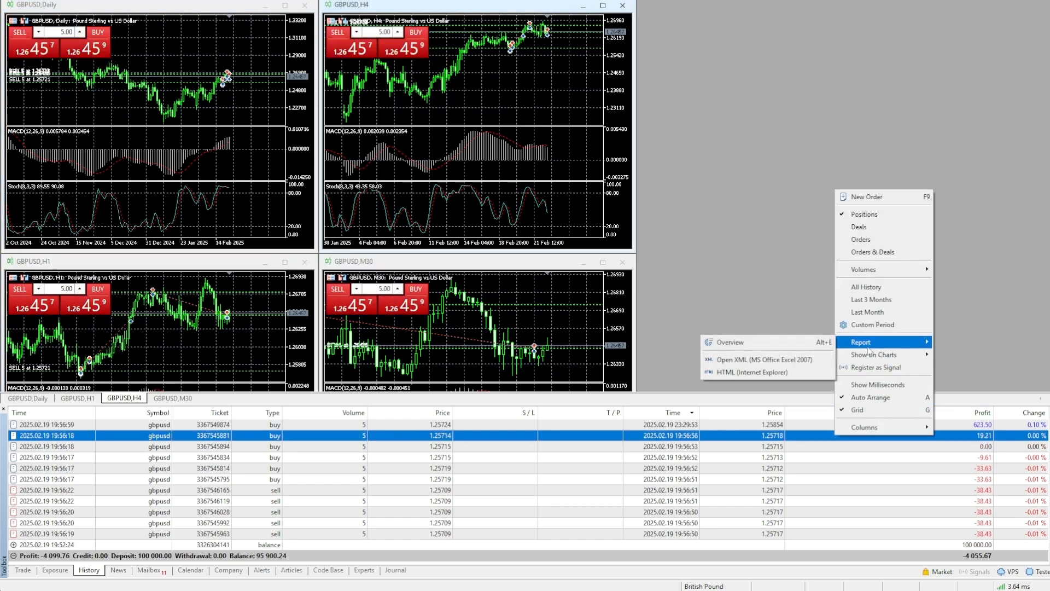
left_click(792, 364)
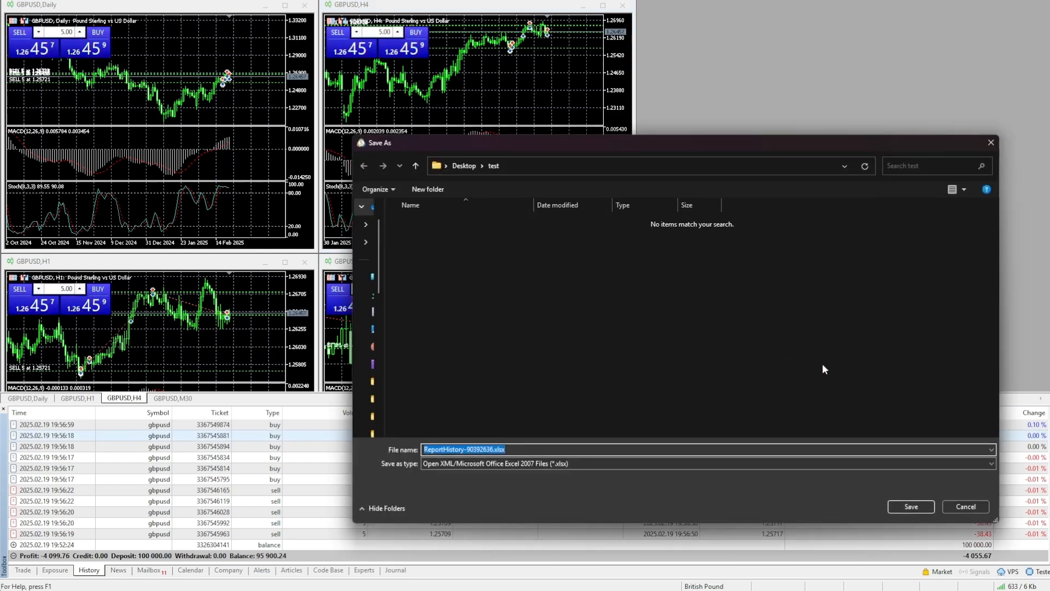
left_click(917, 506)
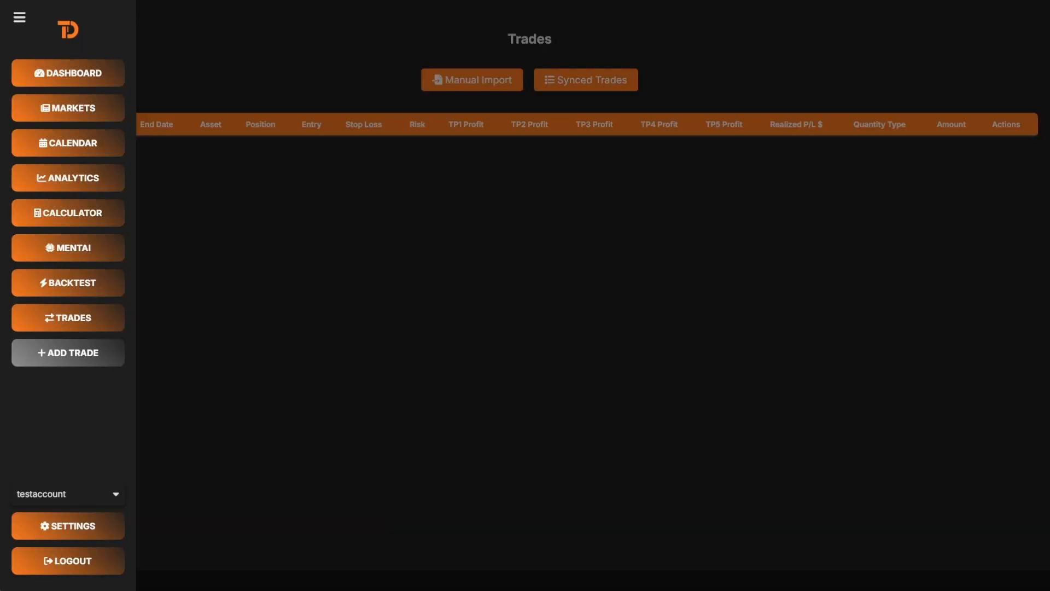
- Manually import the ReportHistory .xlsx file into the Trades table and finish the import
left_click(50, 324)
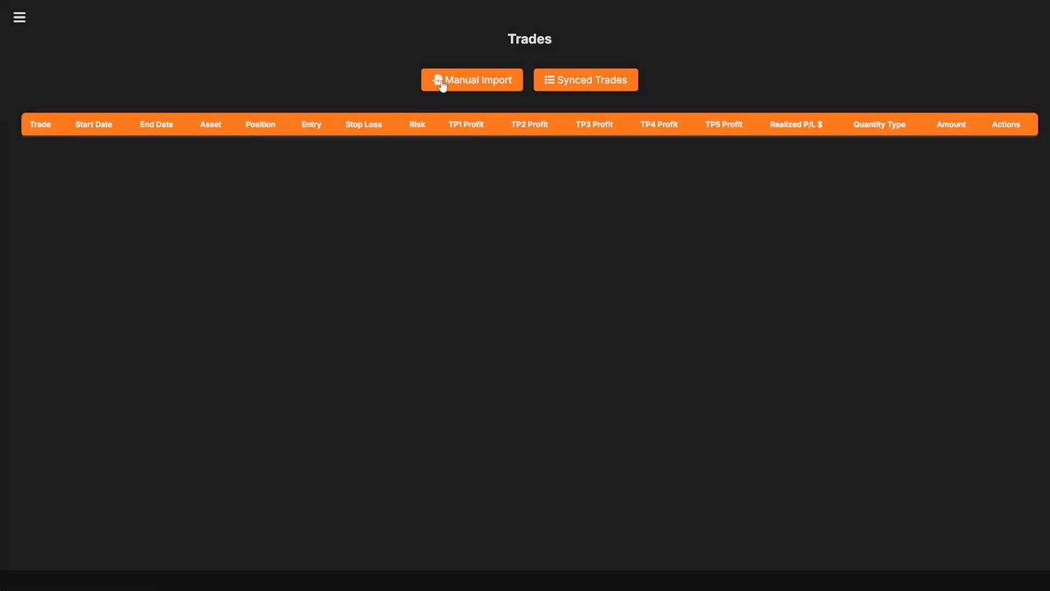
left_click(442, 83)
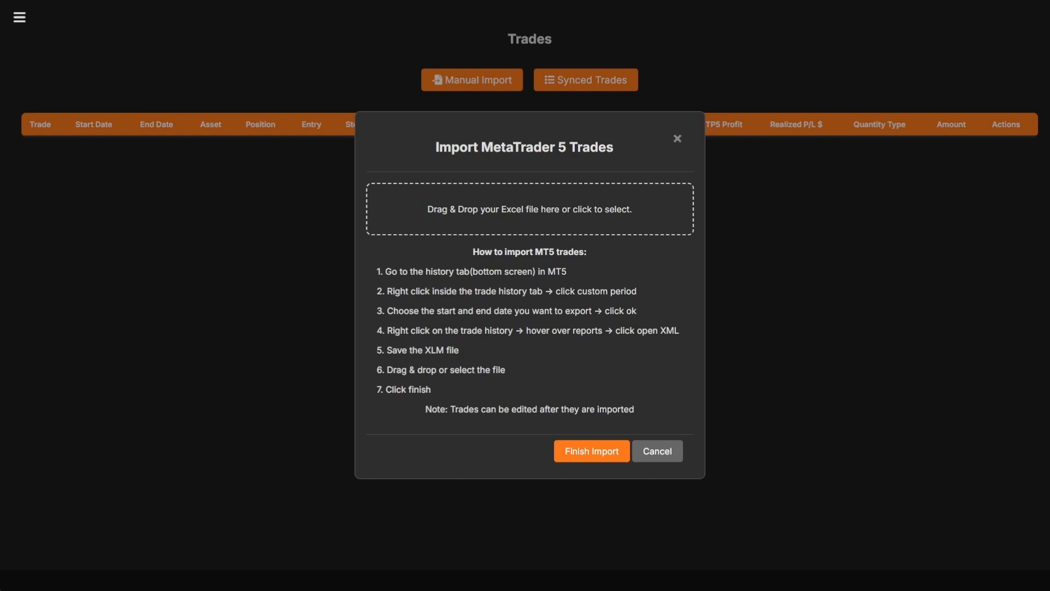
left_click_drag(121, 204, 419, 210)
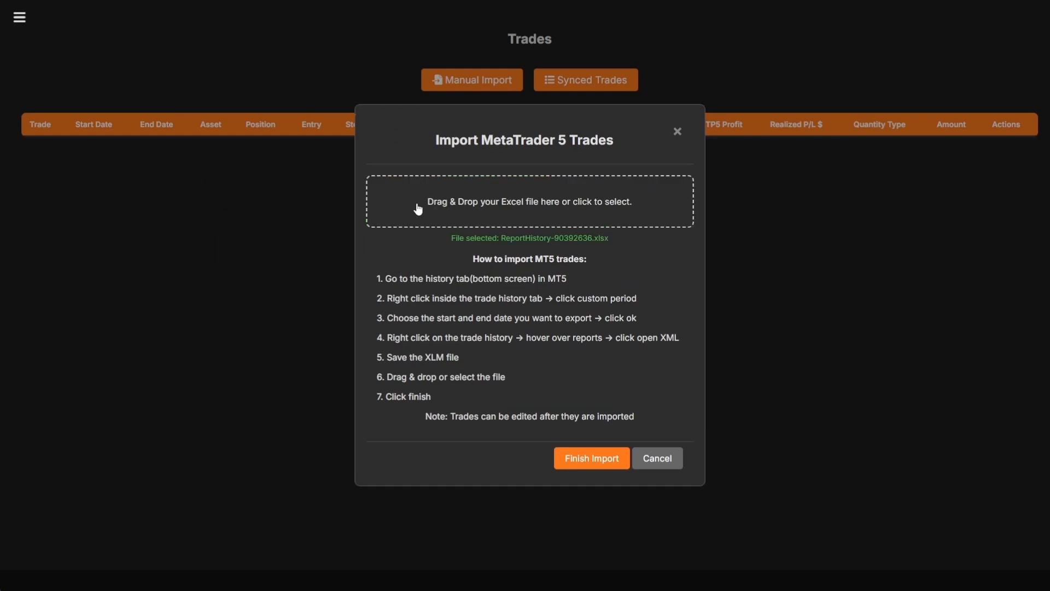
left_click(589, 459)
scroll(531, 388, "down", 5)
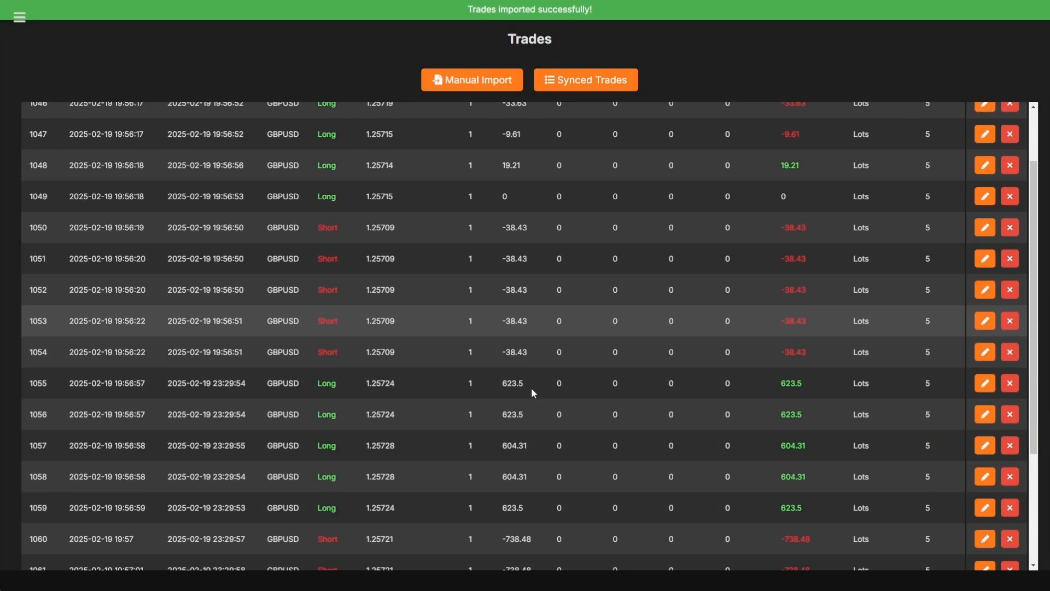
scroll(530, 389, "up", 5)
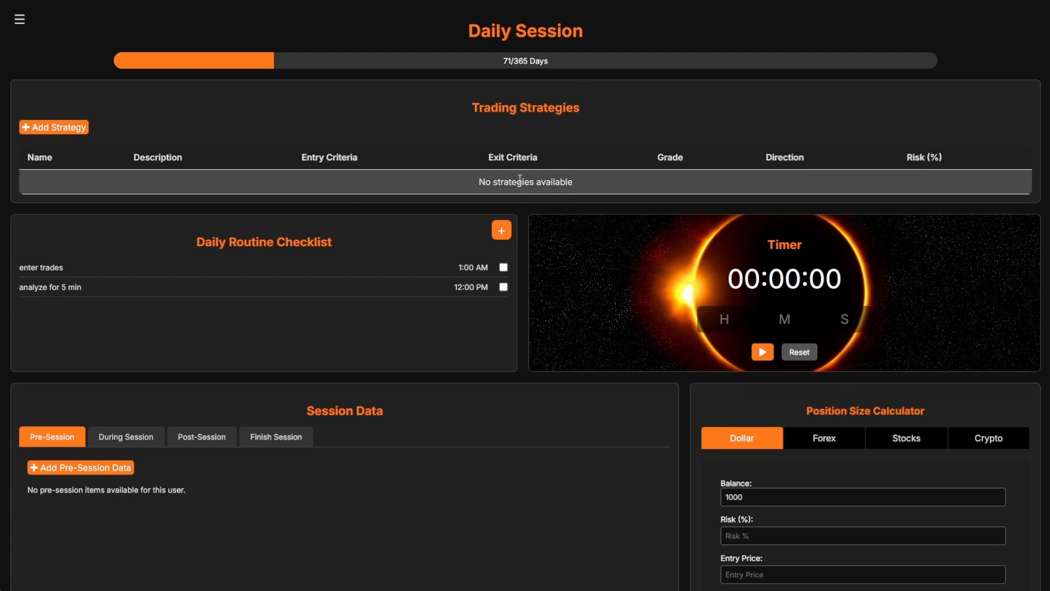
- Start a 'breakout' strategy with its range-breakout description, entry criteria and exit criteria
left_click(80, 131)
left_click(481, 125)
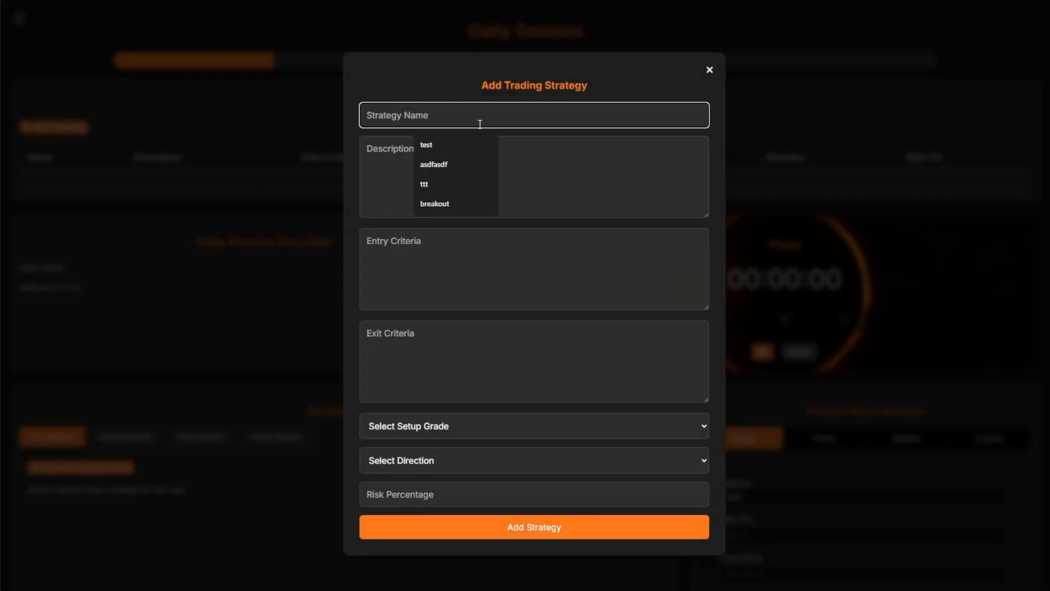
type("b")
key("Down")
key("Return")
key("Tab")
type("when the price breaks out of a rang")
key("Tab")
type("enter trade when ")
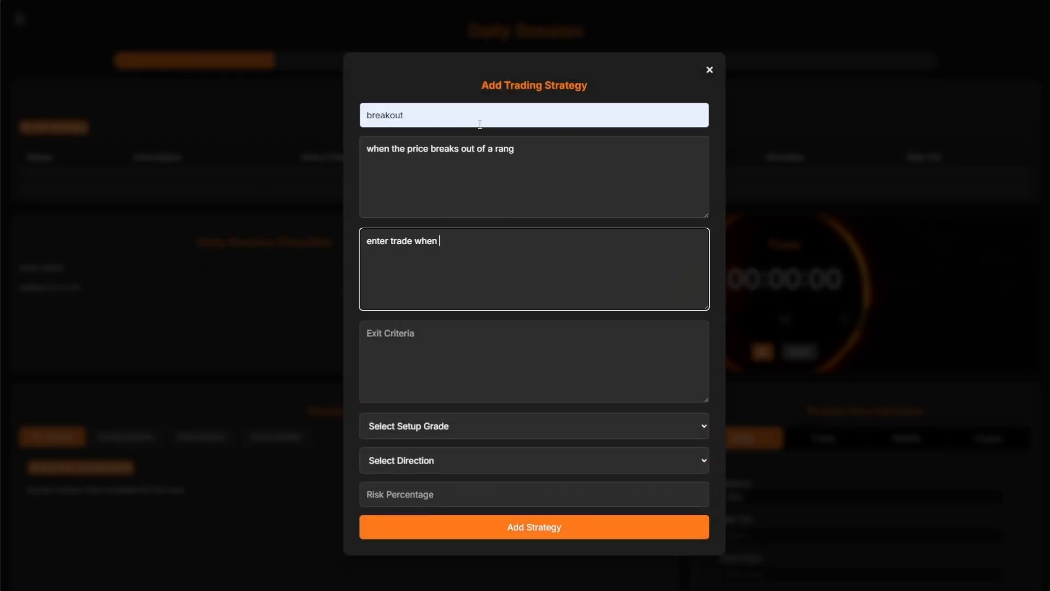
type("the price moves out of the range high strong level, enter with market order")
key("Tab")
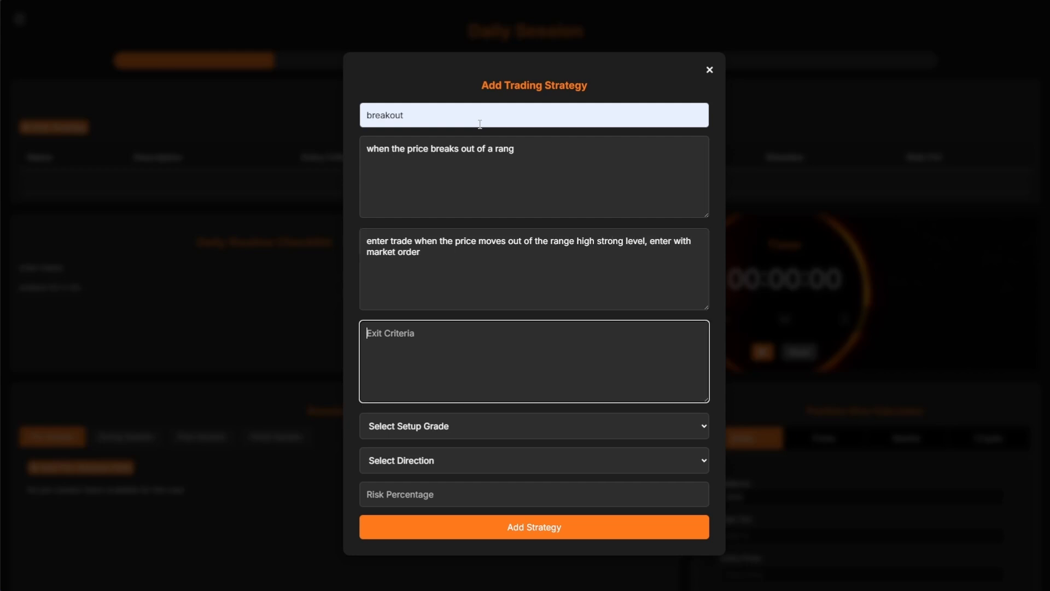
type("if the trade goes back into the range")
- Set grade A, direction Both and 2% risk, save the strategy, then prompt deleting 'analyze for 5 min'
key("Tab")
key("a")
key("Tab")
key("b")
key("Tab")
type("2")
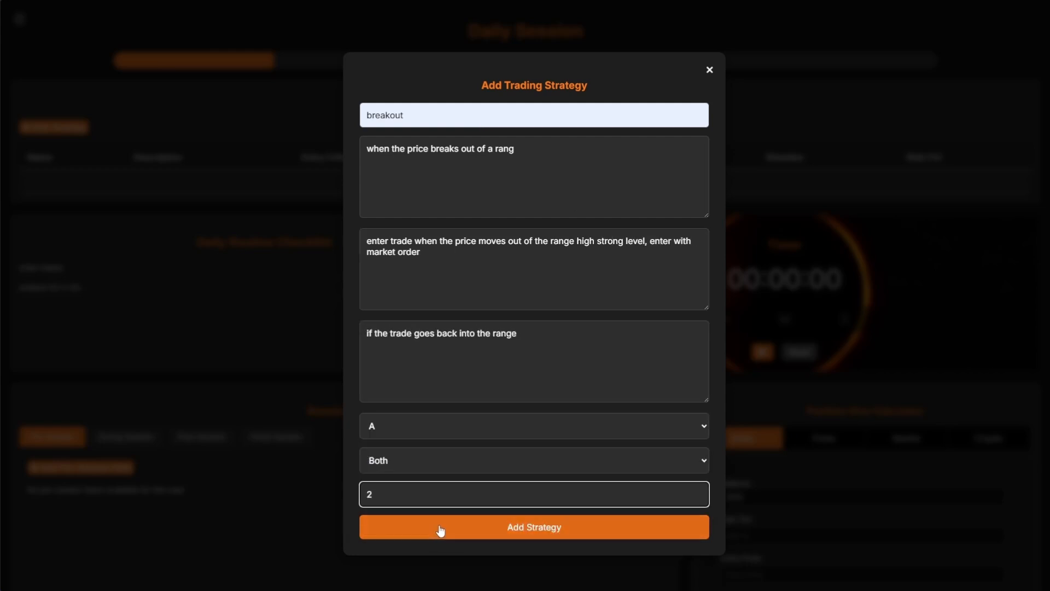
left_click(441, 529)
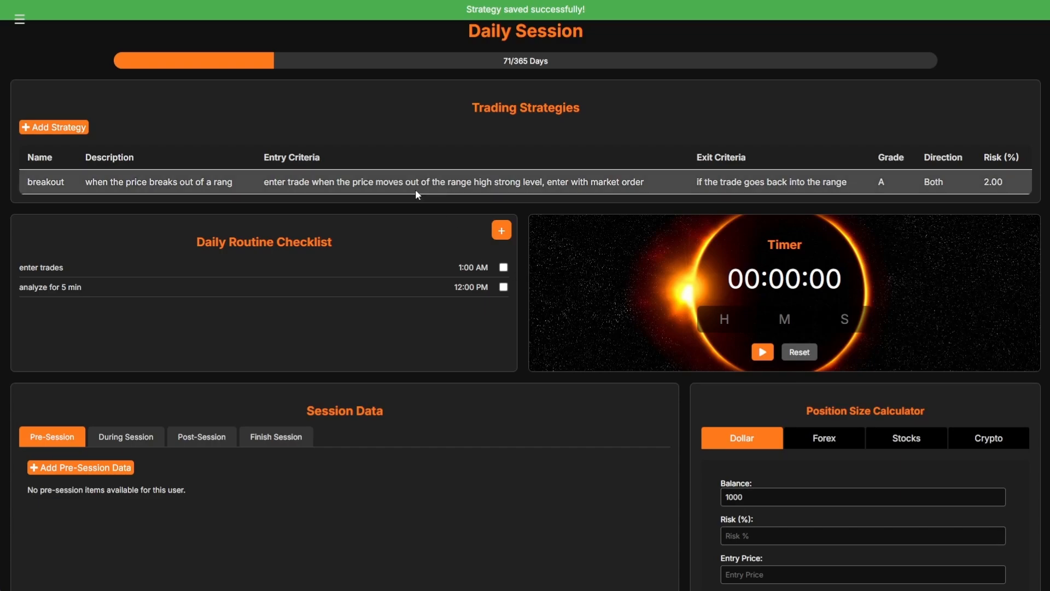
left_click(260, 289)
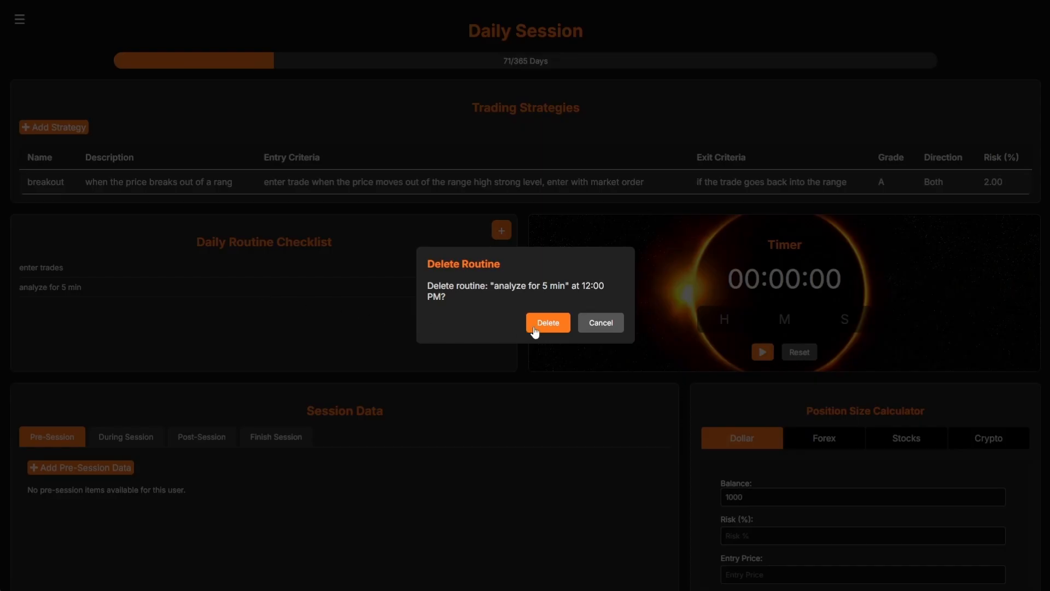
- Cancel the delete prompt, add a 'lunch break' routine at 1:30 AM, and tick it off
left_click(597, 323)
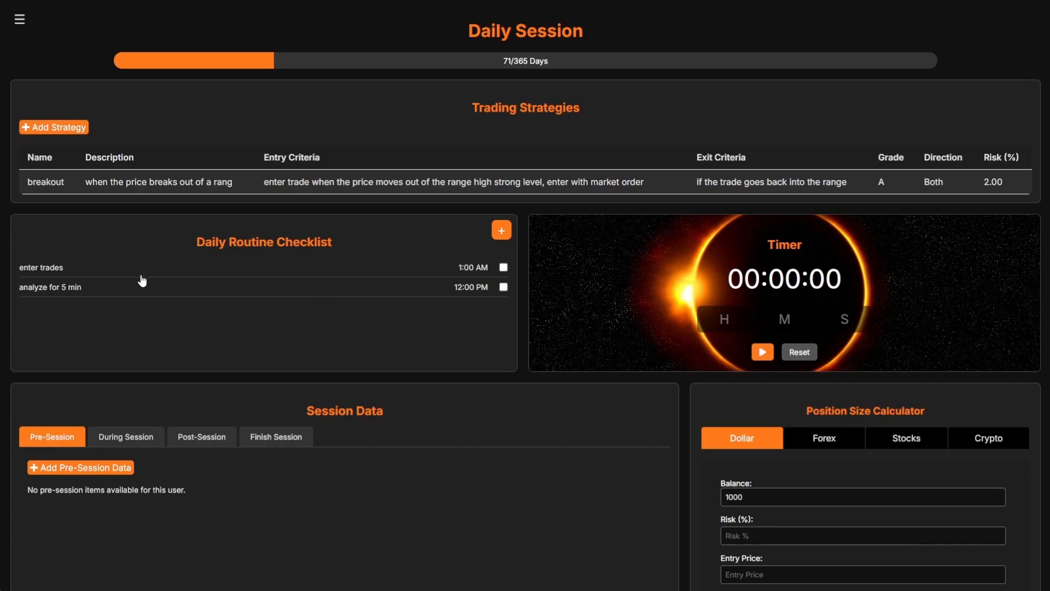
left_click(501, 231)
type("lunch break")
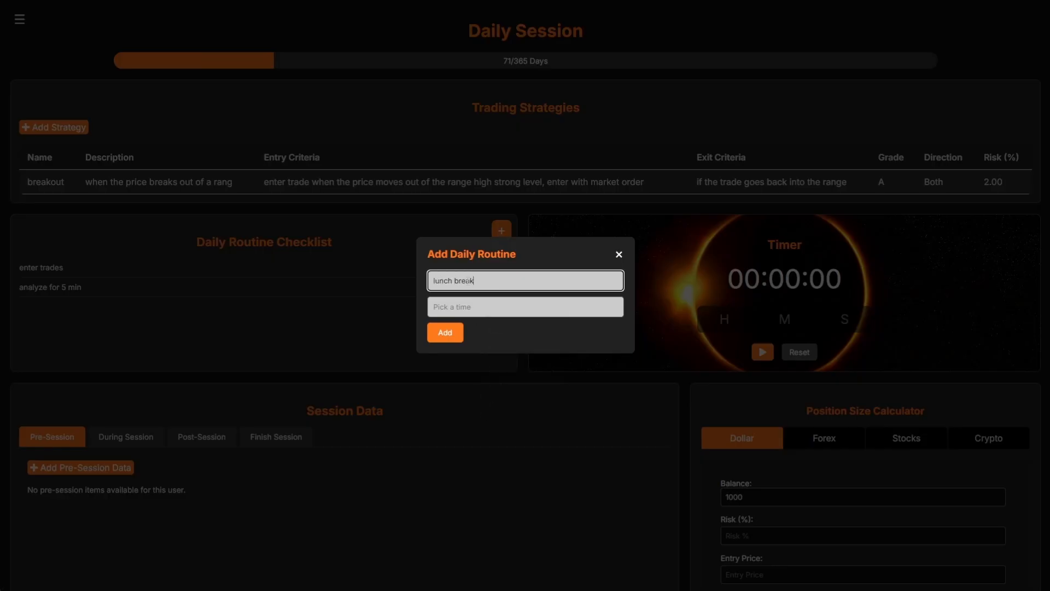
left_click(525, 306)
left_click(579, 329)
left_click(445, 332)
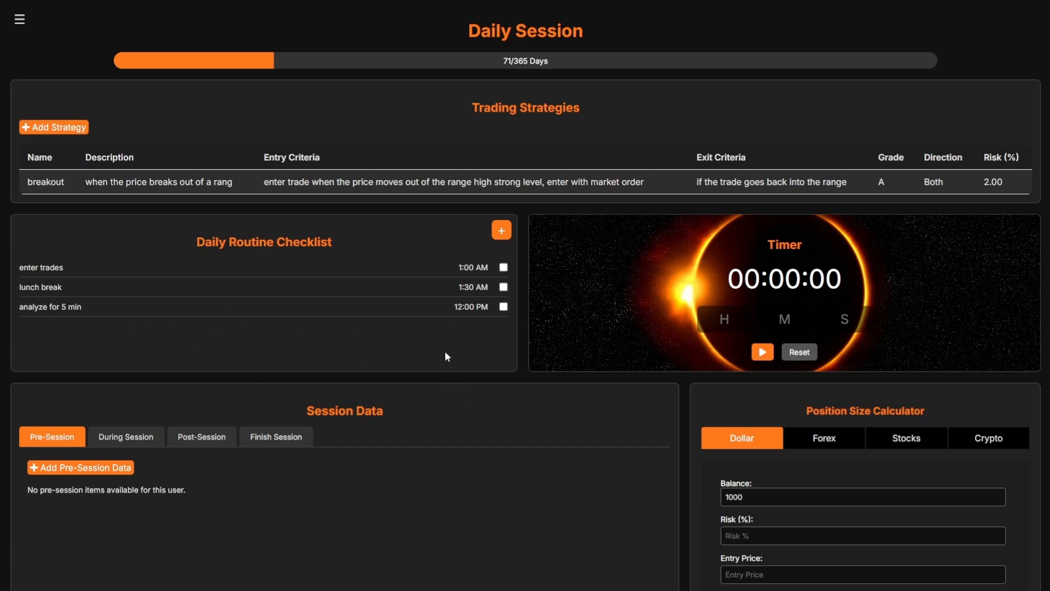
left_click(503, 286)
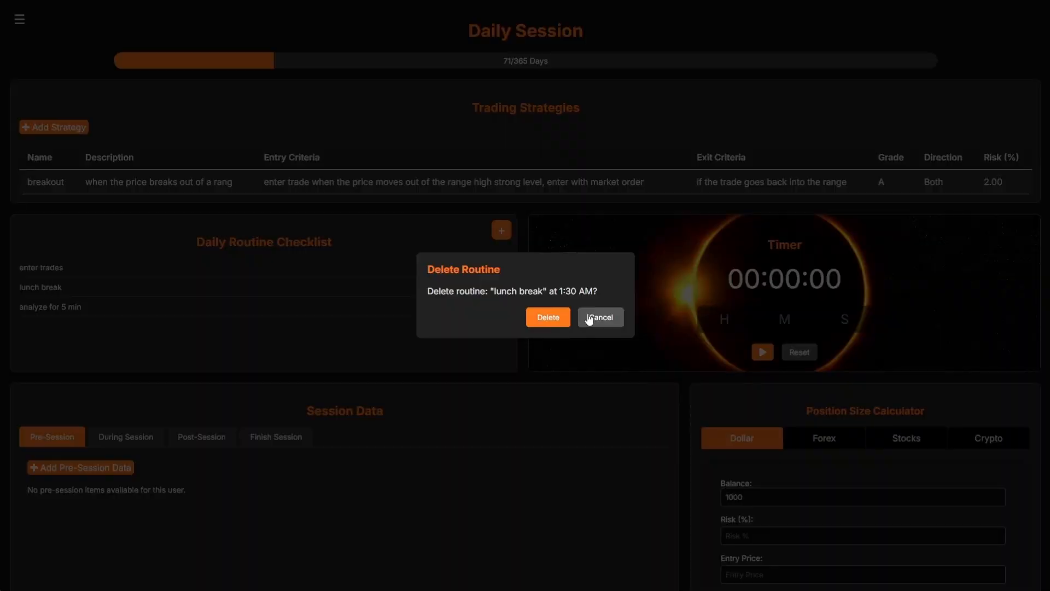
left_click(589, 319)
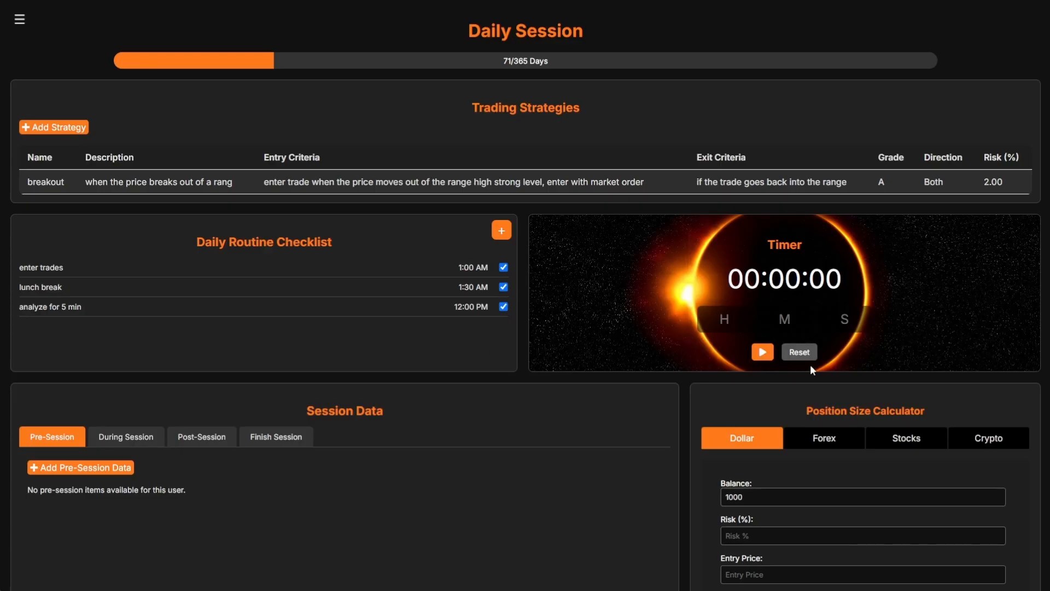
- Enter 60 minutes on the session timer, start the countdown, then reset it to 00:00:00
left_click(779, 315)
type("60")
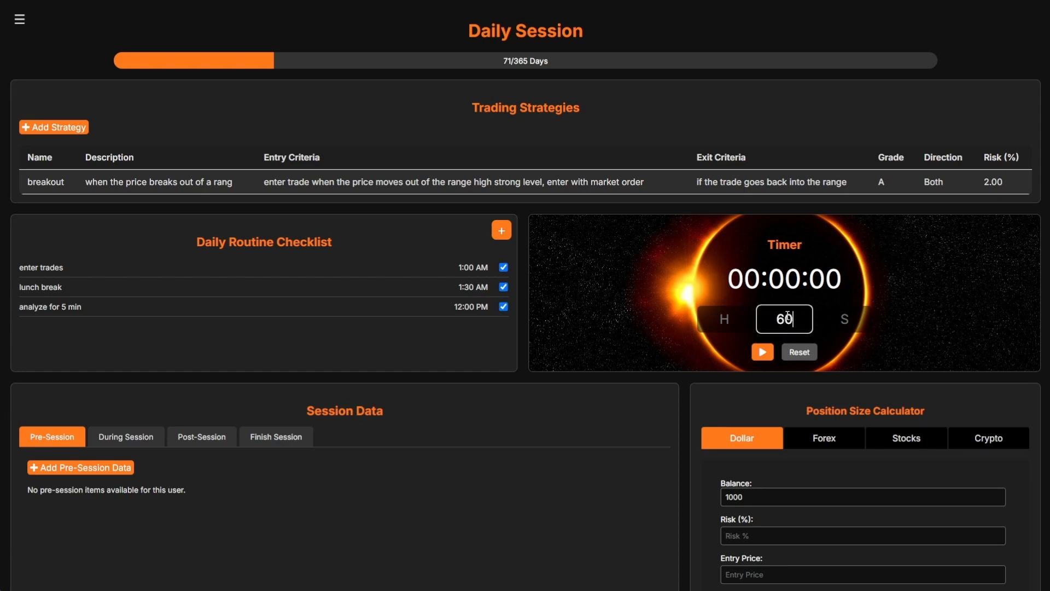
double_click(784, 318)
left_click(762, 352)
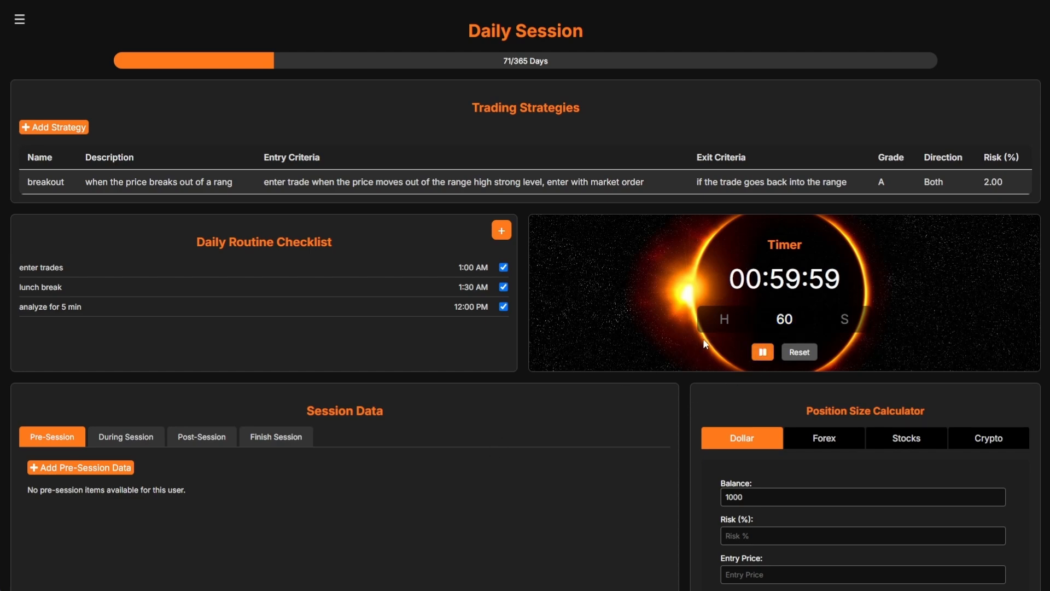
left_click(800, 352)
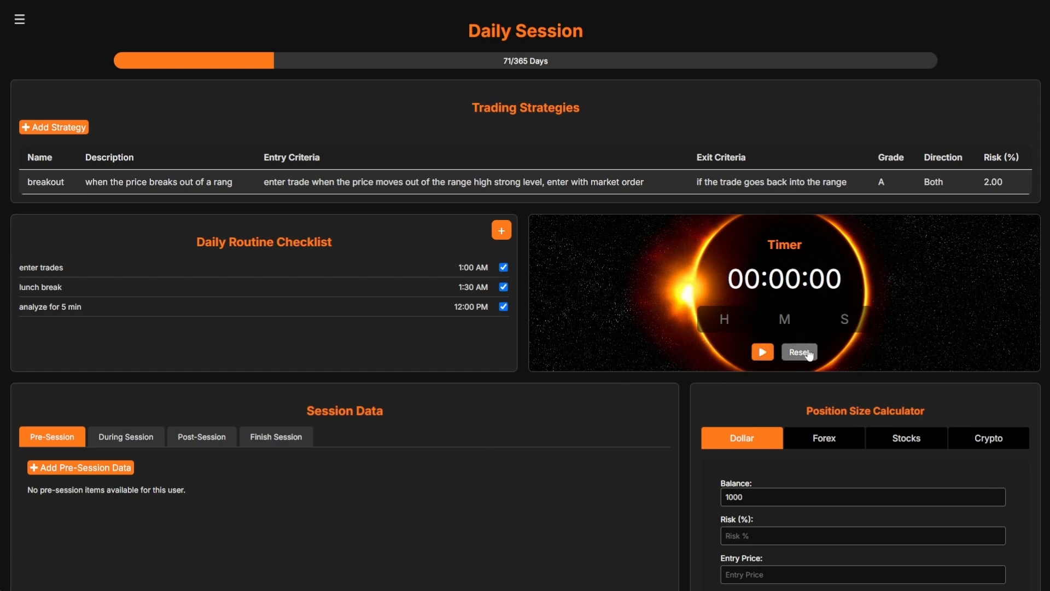
scroll(520, 298, "down", 2)
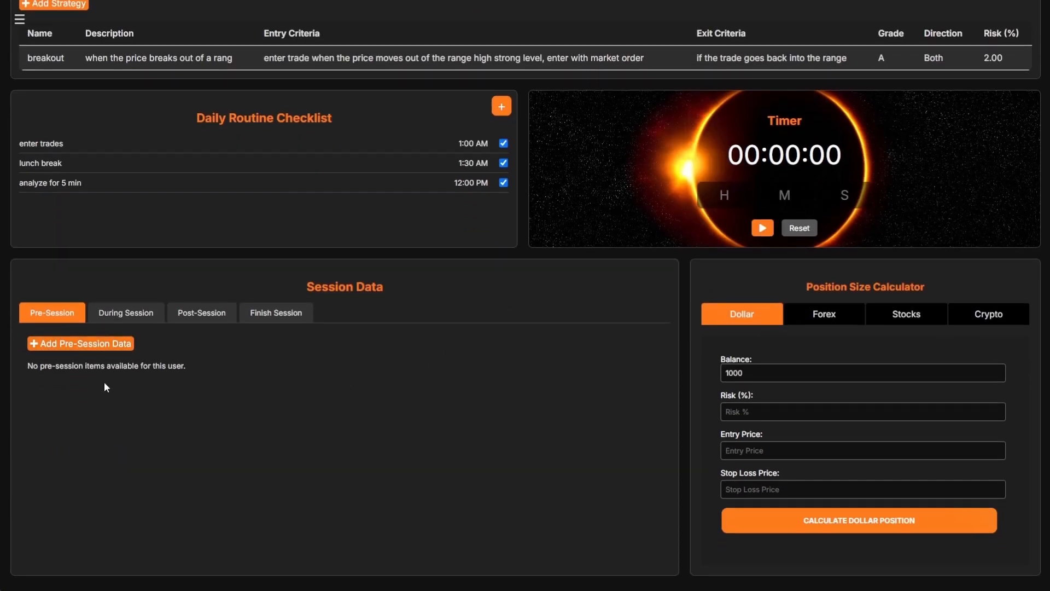
- Start a pre-session entry: note 'charted eurusd, jpy us', attach Screenshot_8.png with a chartwork note
left_click(98, 350)
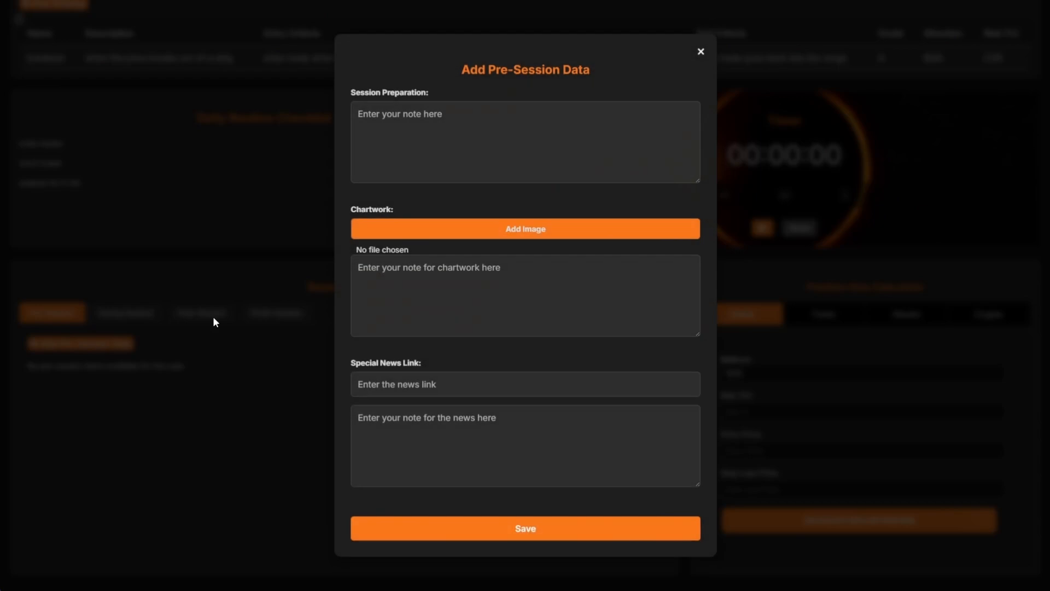
left_click(414, 126)
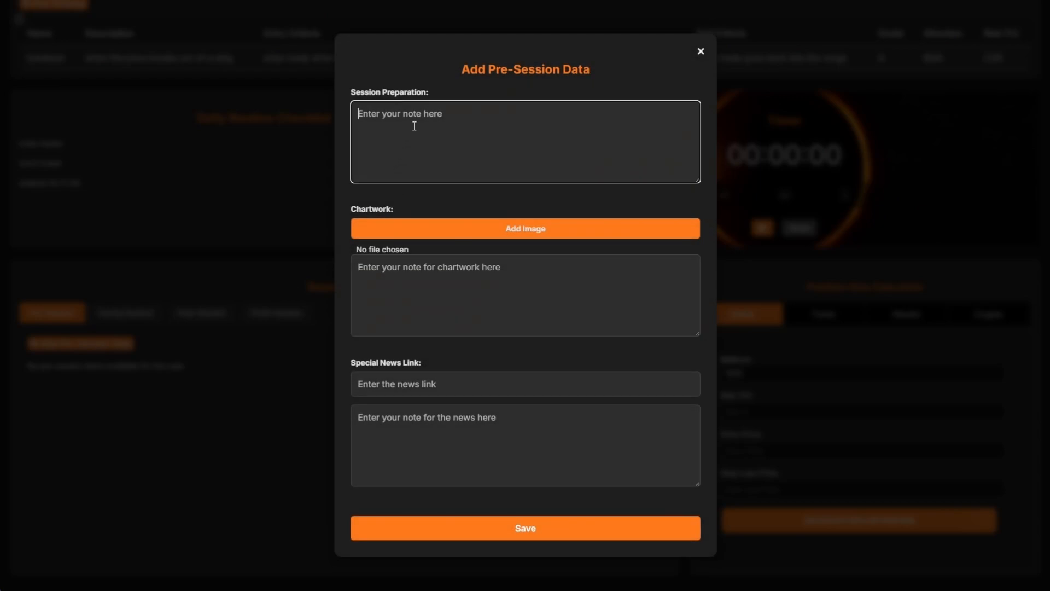
type("charted eurusd, jpy usd and btc")
left_click(419, 228)
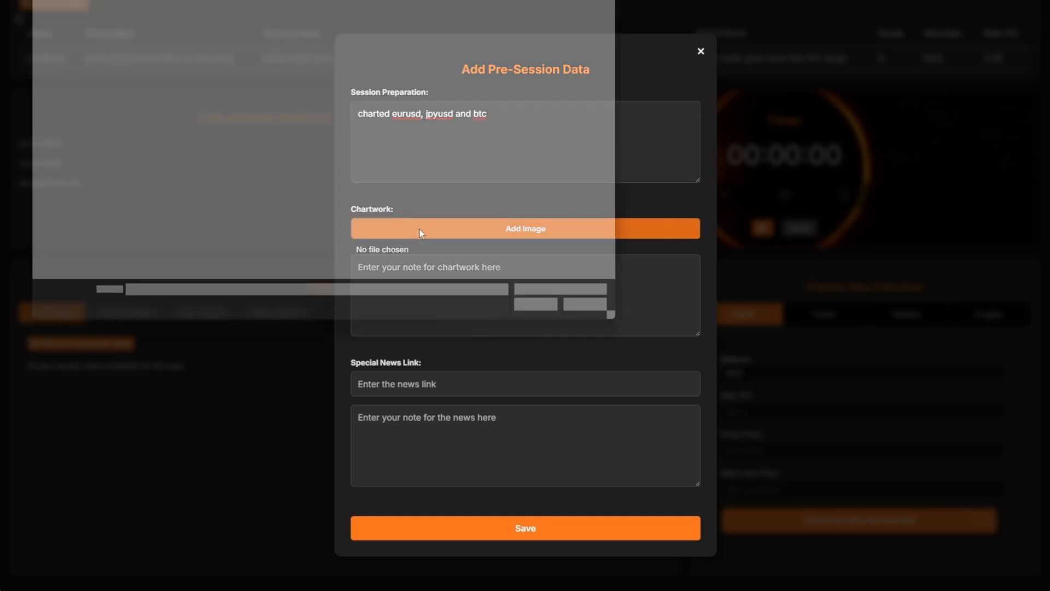
double_click(66, 53)
left_click(423, 287)
type("in here the ")
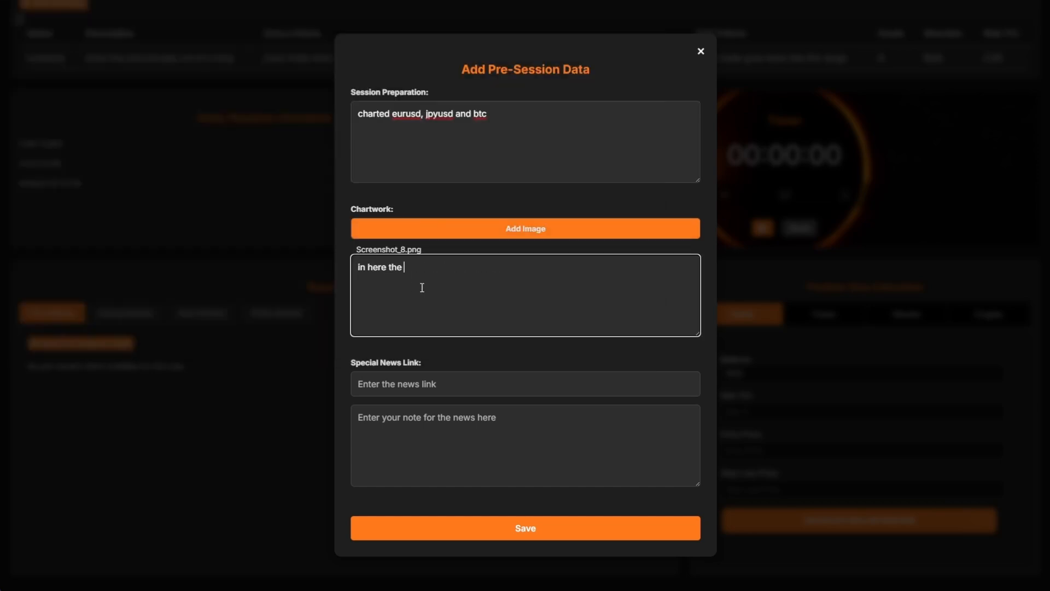
type("price is hovering above the important level, if it breaks enter breakout trade")
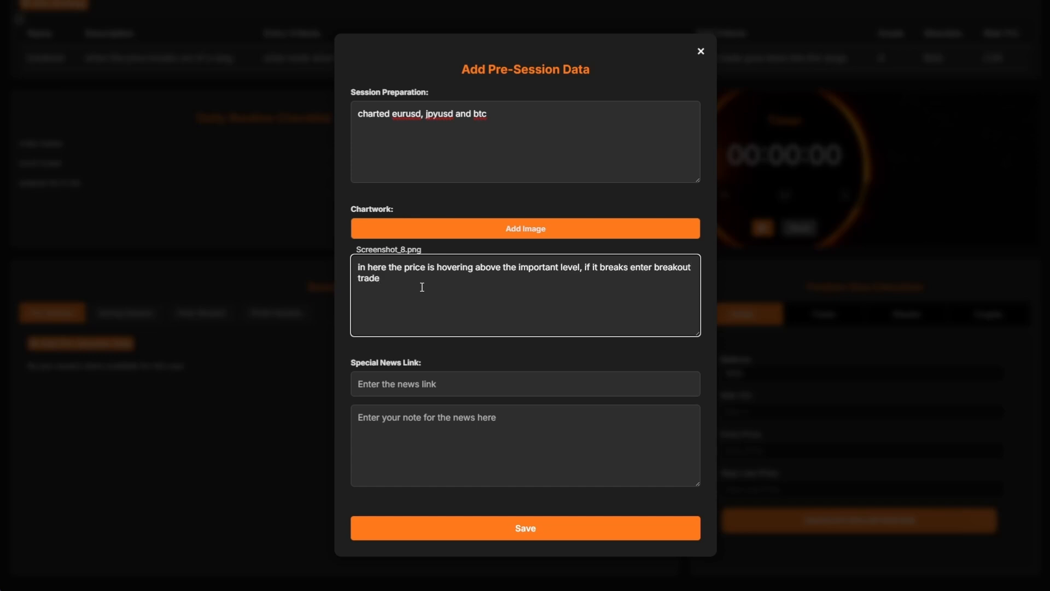
- Add the trade-dash.com news link with note 'important news caoday' and save the entry
left_click(388, 435)
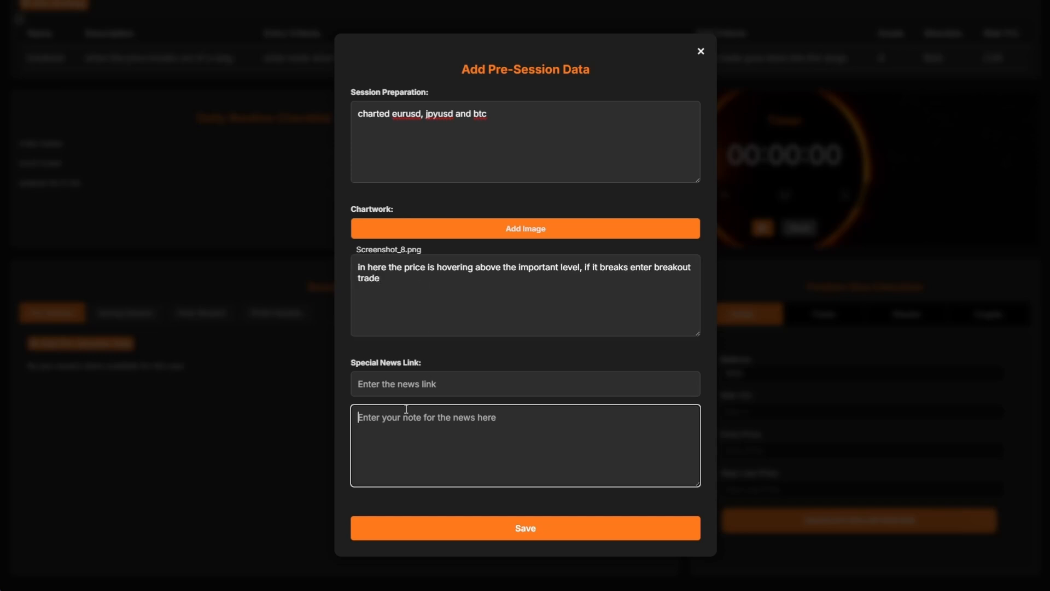
left_click(416, 384)
left_click(445, 437)
left_click(452, 422)
type("important news ca")
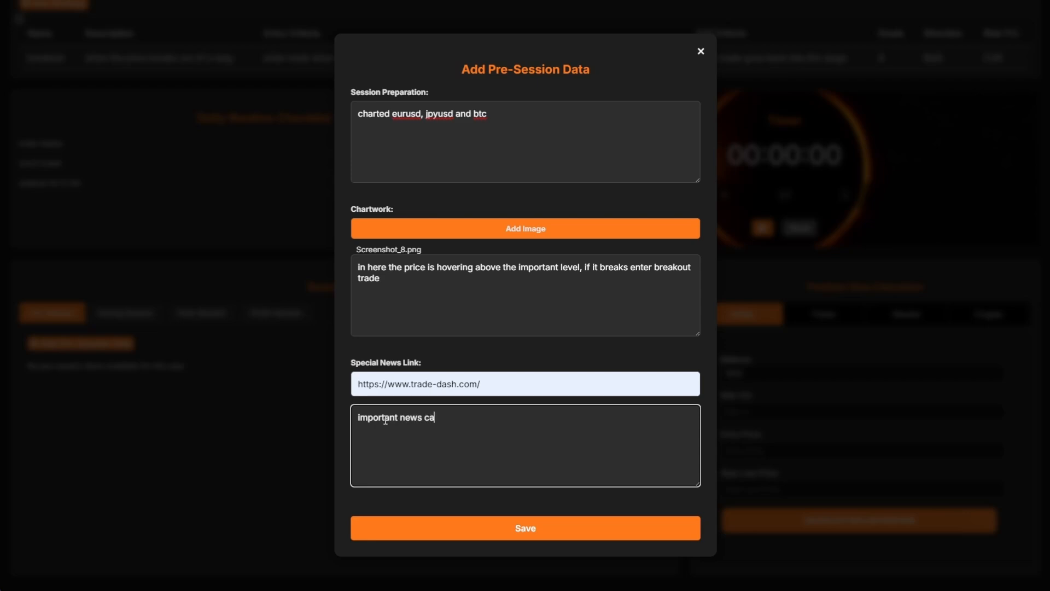
type("oday")
left_click(474, 528)
scroll(323, 417, "down", 6)
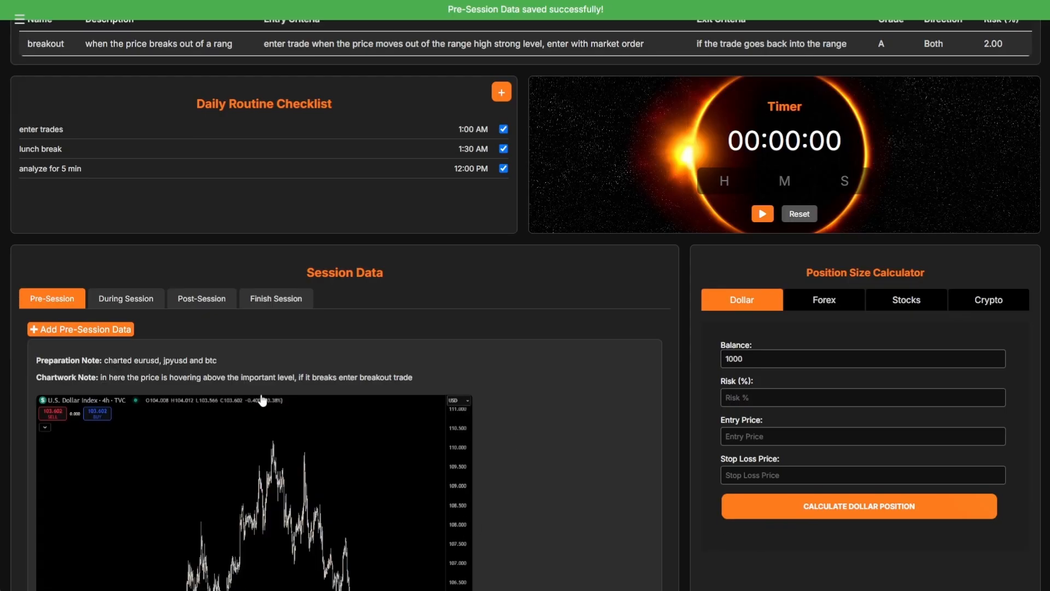
scroll(323, 417, "down", 4)
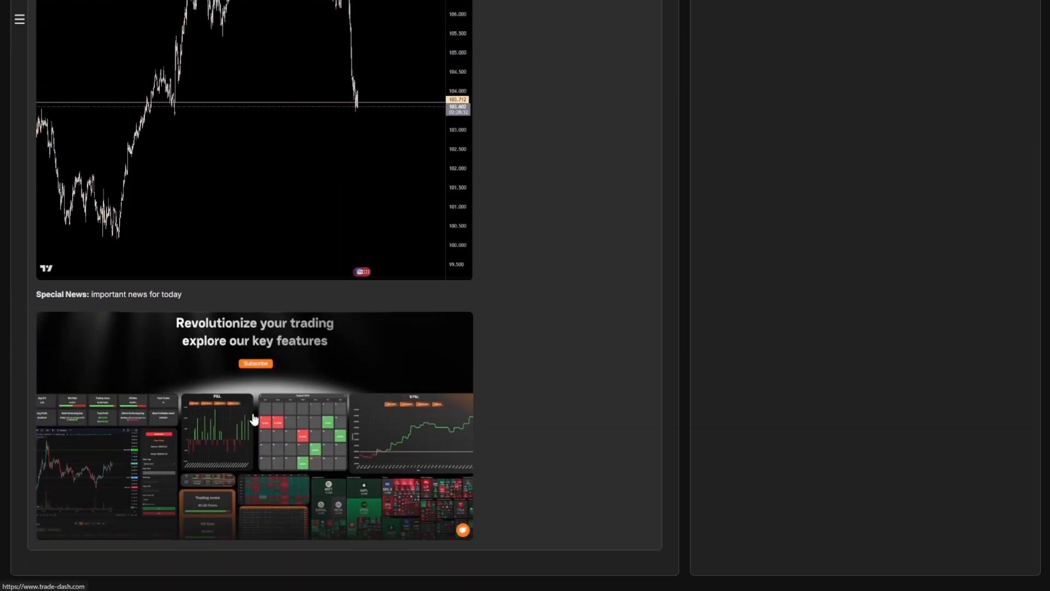
scroll(256, 402, "up", 4)
- Preview the saved chart image, then open a new trade event in the During Session stage
left_click(246, 340)
left_click(497, 323)
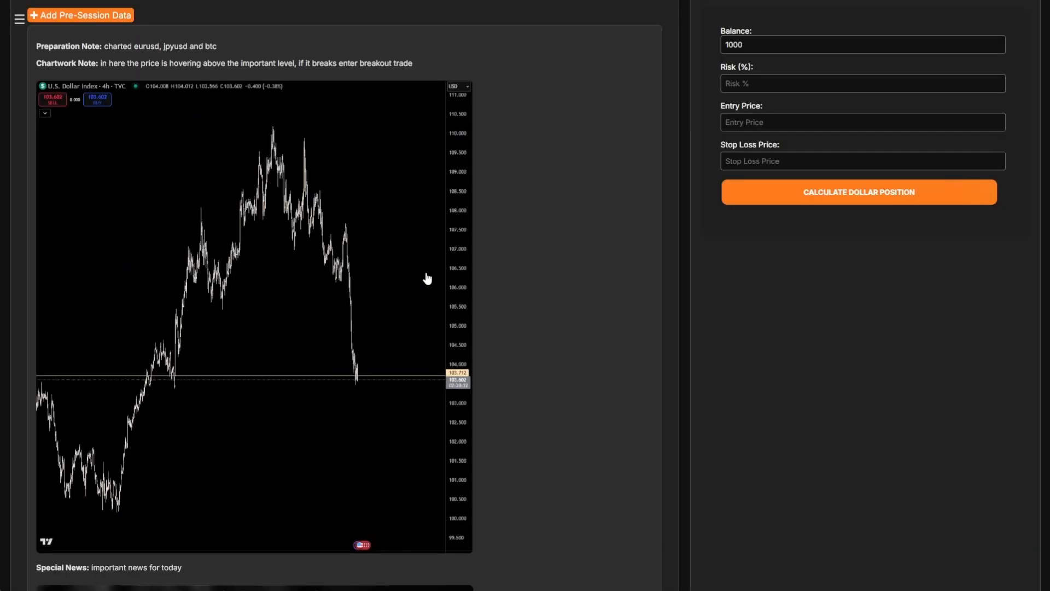
scroll(426, 277, "up", 3)
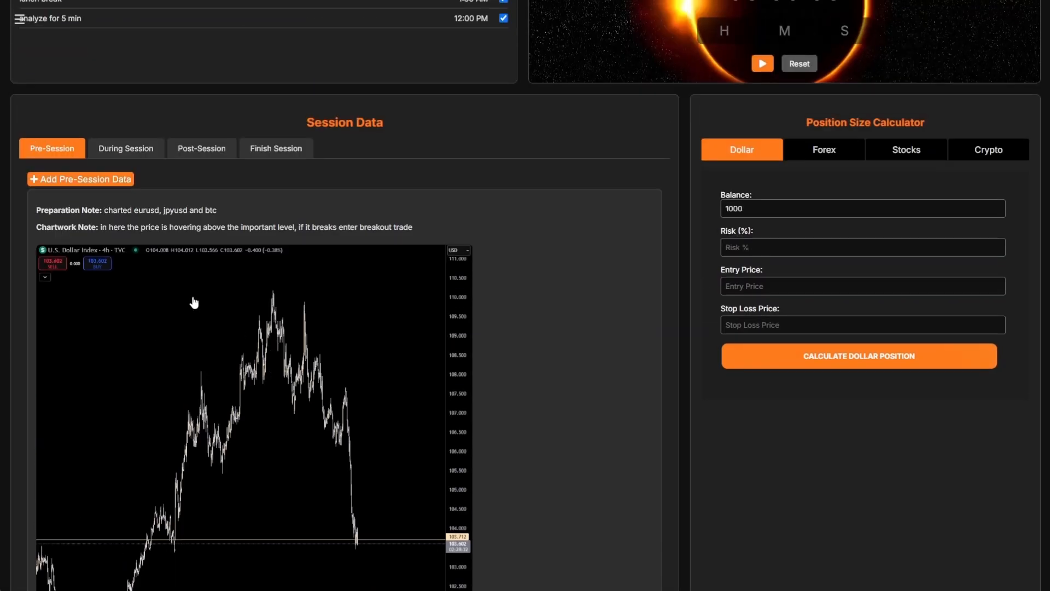
left_click(116, 156)
left_click(86, 355)
- Choose the breakout strategy and attach Screenshot_10.png as the trade's chart
left_click(471, 220)
left_click(443, 257)
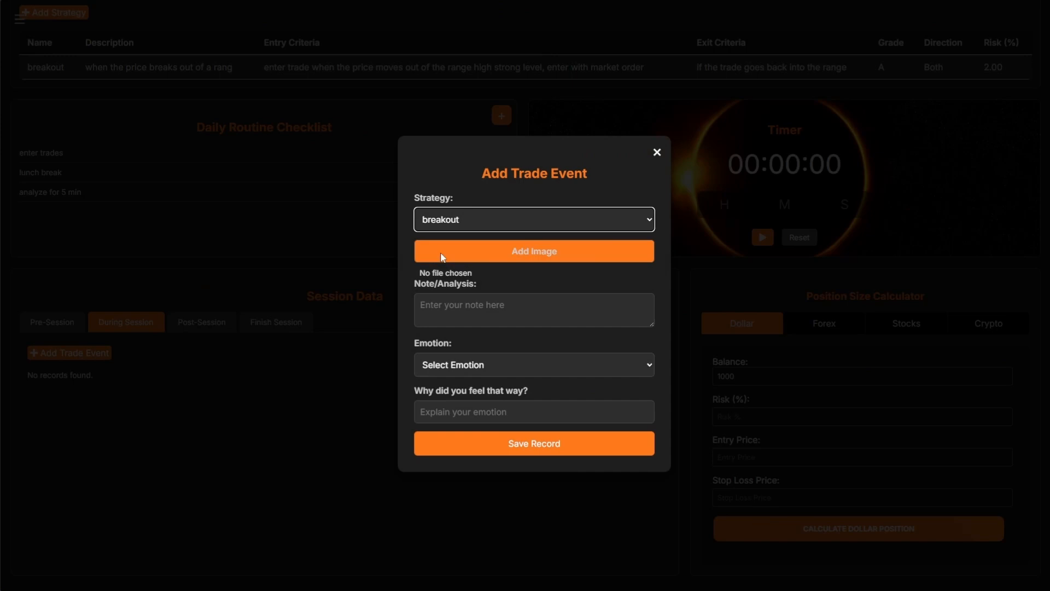
left_click(443, 257)
double_click(134, 60)
- Add the note 'Price broke out of the level and entered' and Excitement emotion, explained 'happy to be in a trade ag'
left_click(489, 317)
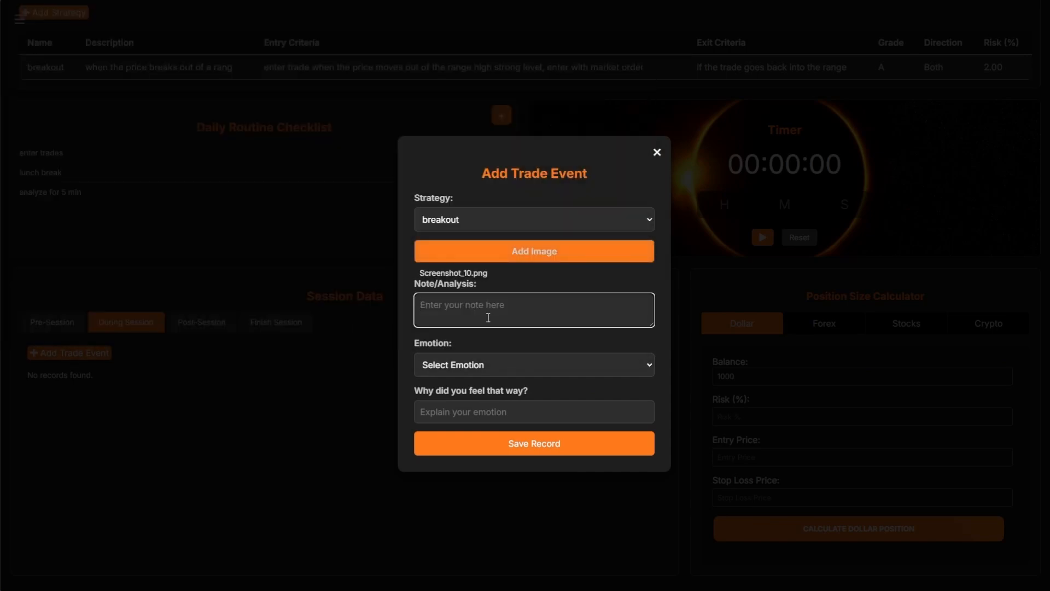
type("Price broke out of the level and entered breakout trade")
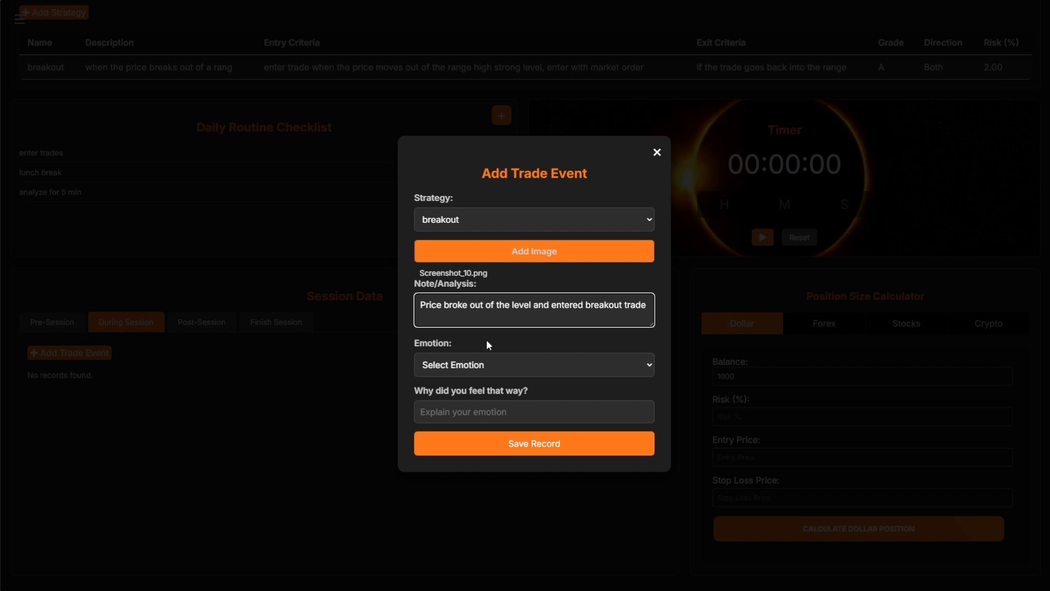
left_click(487, 364)
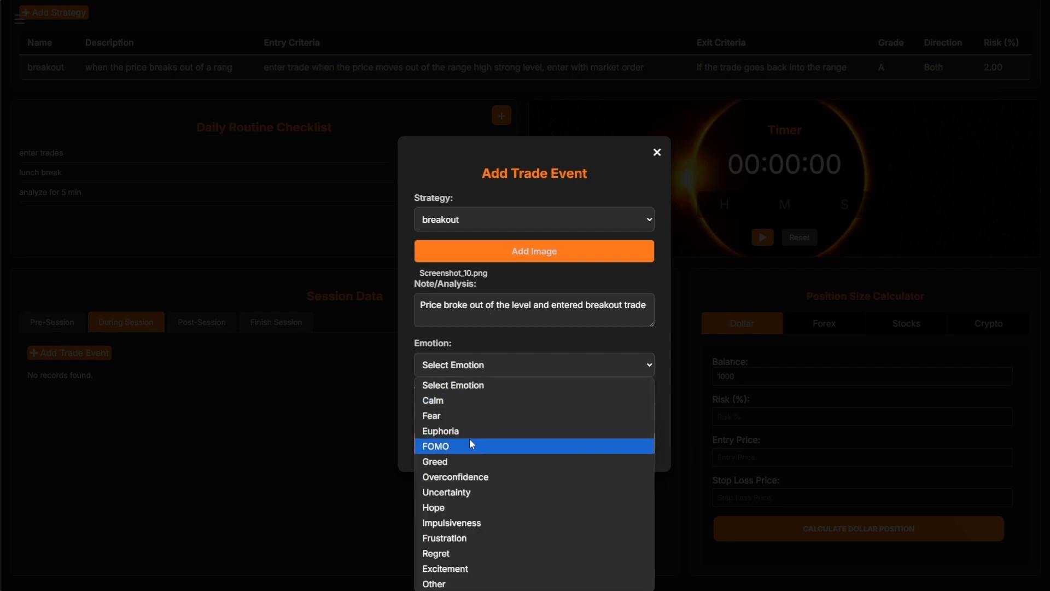
left_click(481, 569)
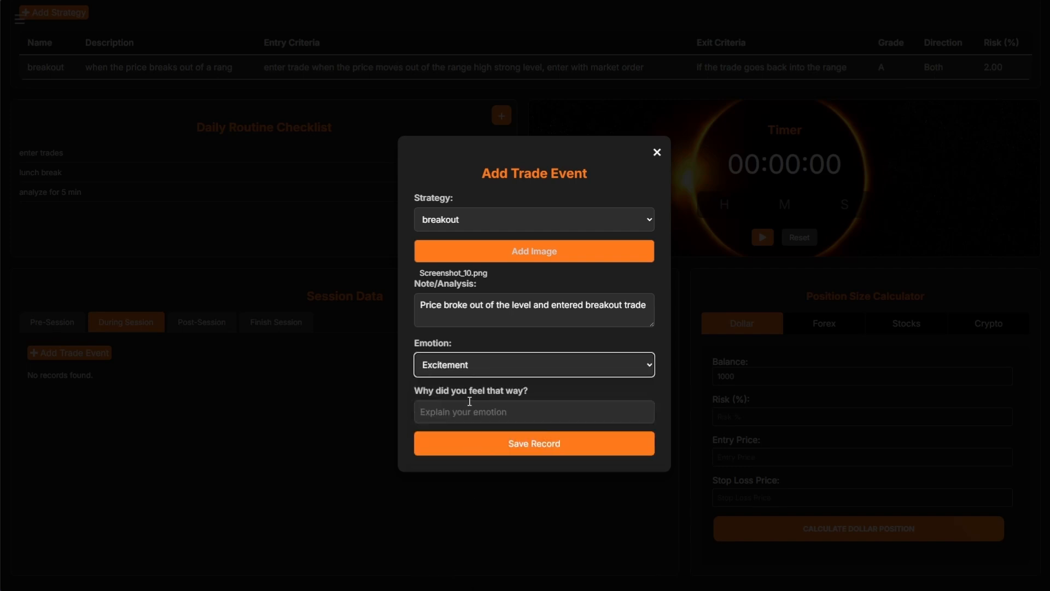
left_click(476, 411)
type("happy to")
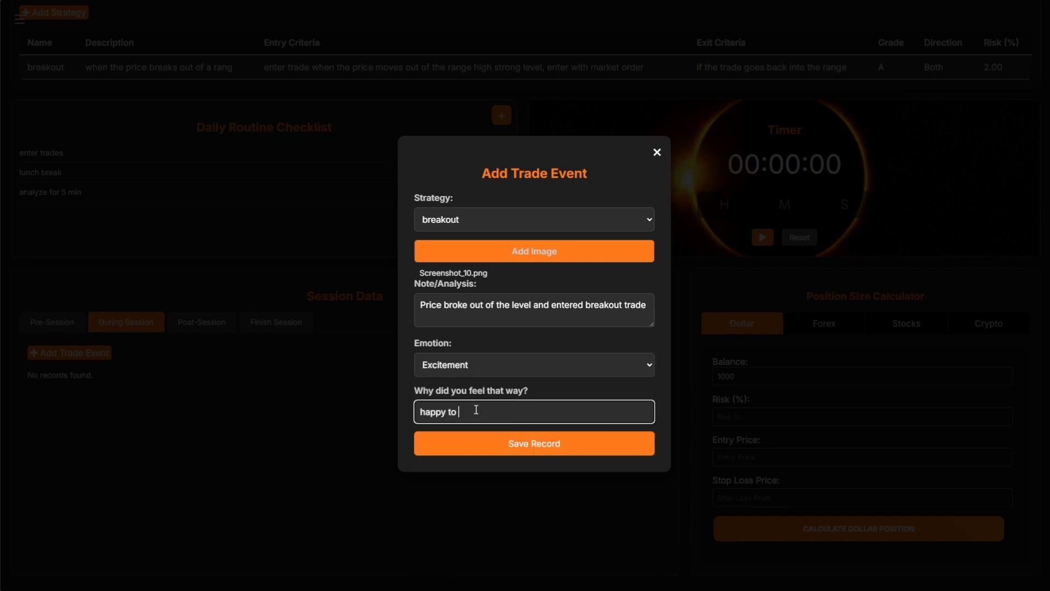
type(" be in a trade again!")
- Save the trade record, check its enlarged chart, and move to the Post-Session stage
left_click(502, 441)
scroll(422, 421, "down", 2)
left_click(196, 402)
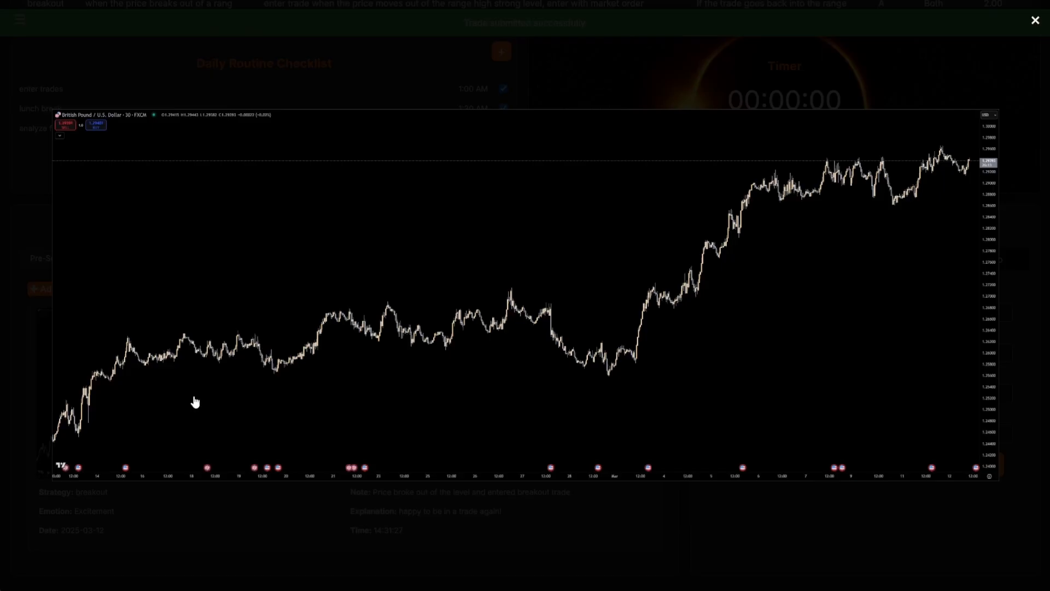
left_click(334, 288)
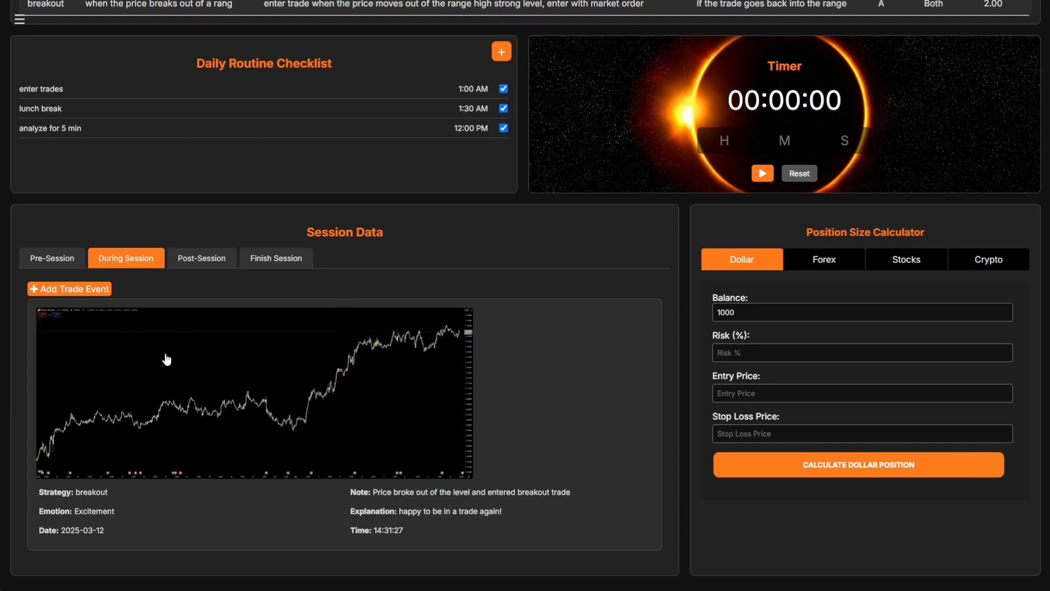
left_click(211, 261)
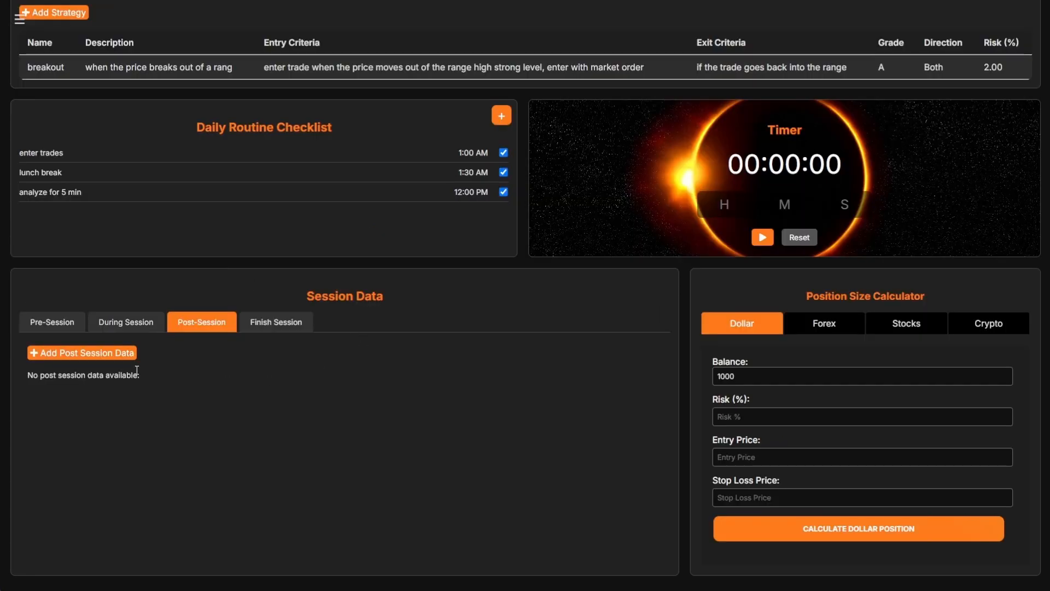
- Start a post-session entry with psychology notes on staying neutral and the playout 'thday played out perfectly following the plan'
left_click(99, 357)
left_click(419, 158)
type("I entered the trade on the right conditions")
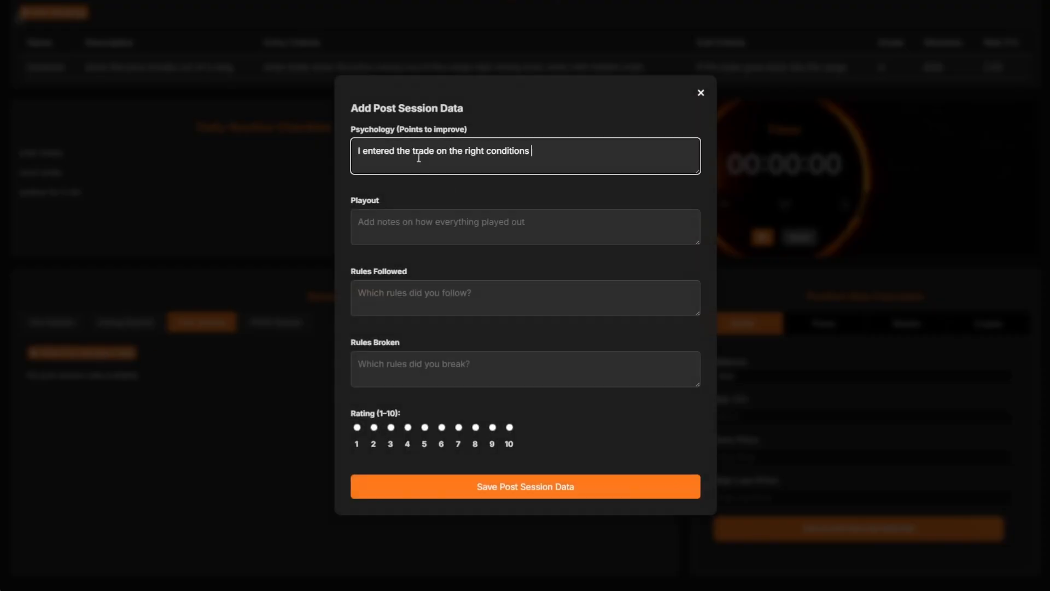
key("BackSpace")
type(", i should be less happy when entering a trade and stay more neutral")
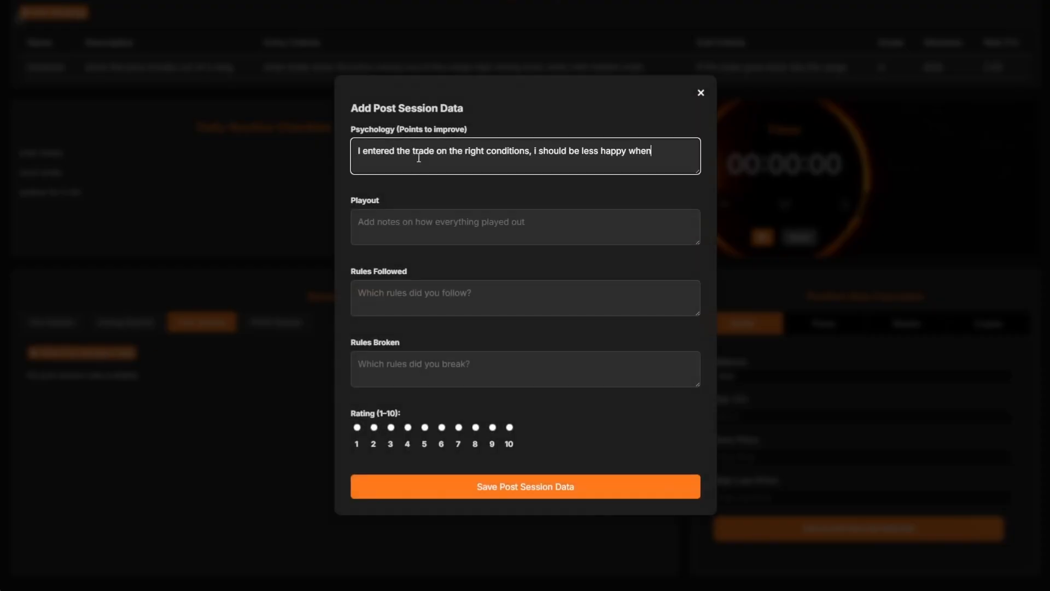
key("Tab")
type("thday played out perfectly following the plan")
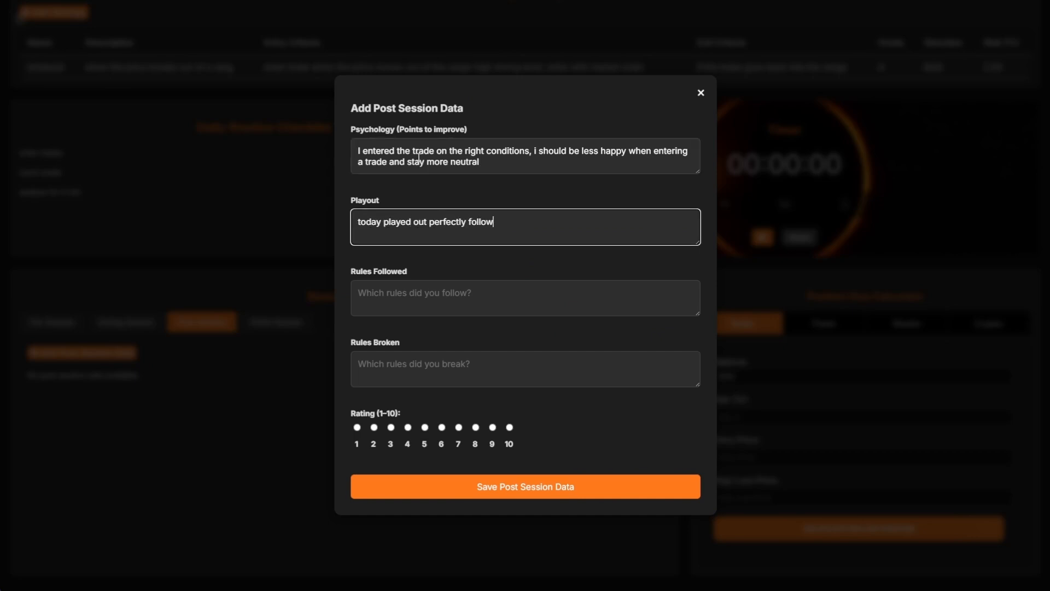
- Note 'i followed all my rules' and 'non broken', rate the session 8, save, then go to Finish Session
key("Tab")
type("i followed all my rules")
key("Tab")
type("non broken")
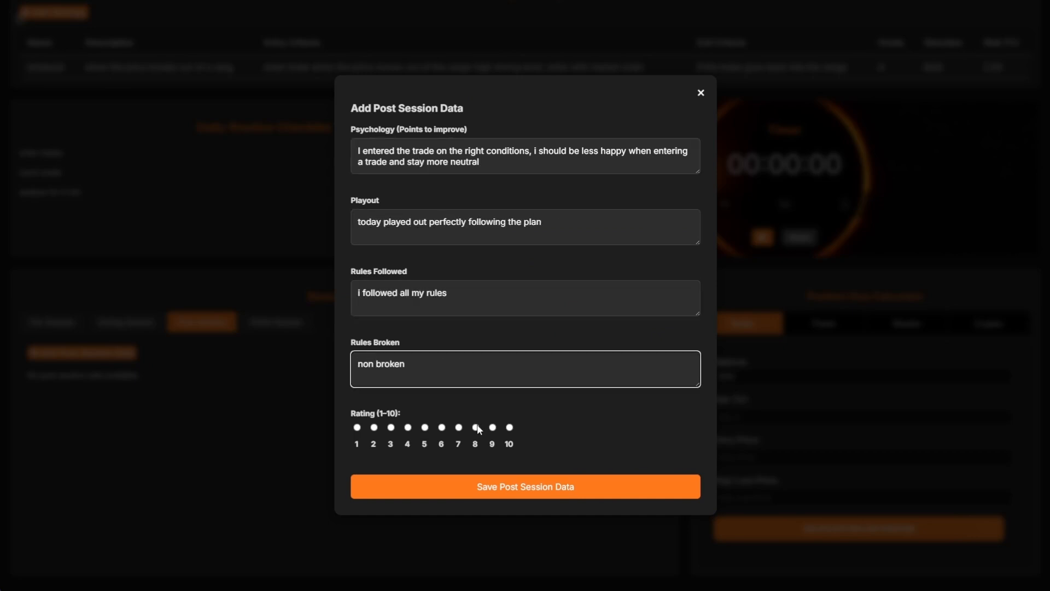
left_click(477, 428)
left_click(533, 494)
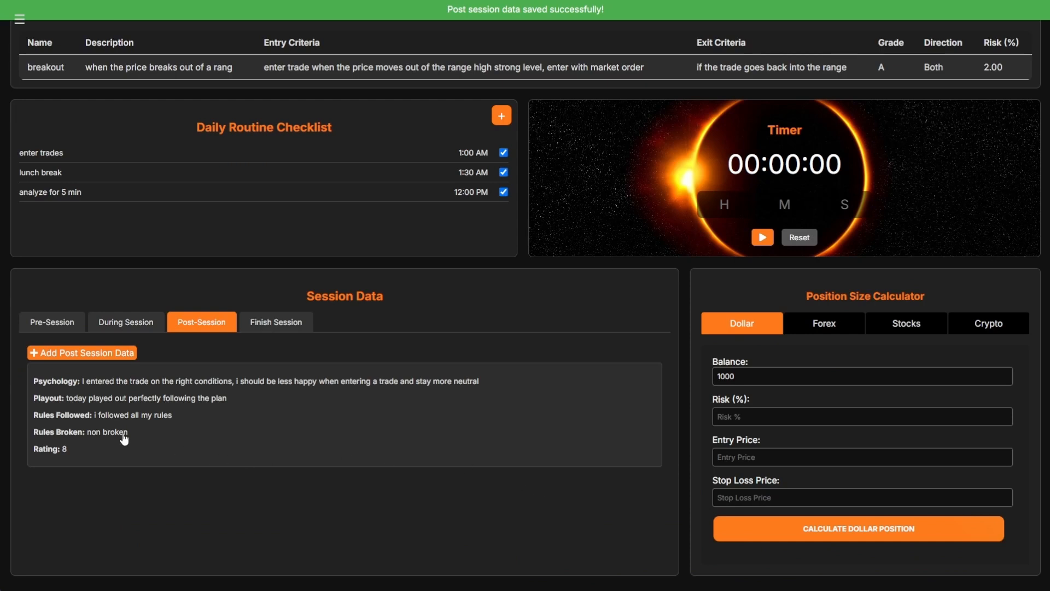
left_click(262, 327)
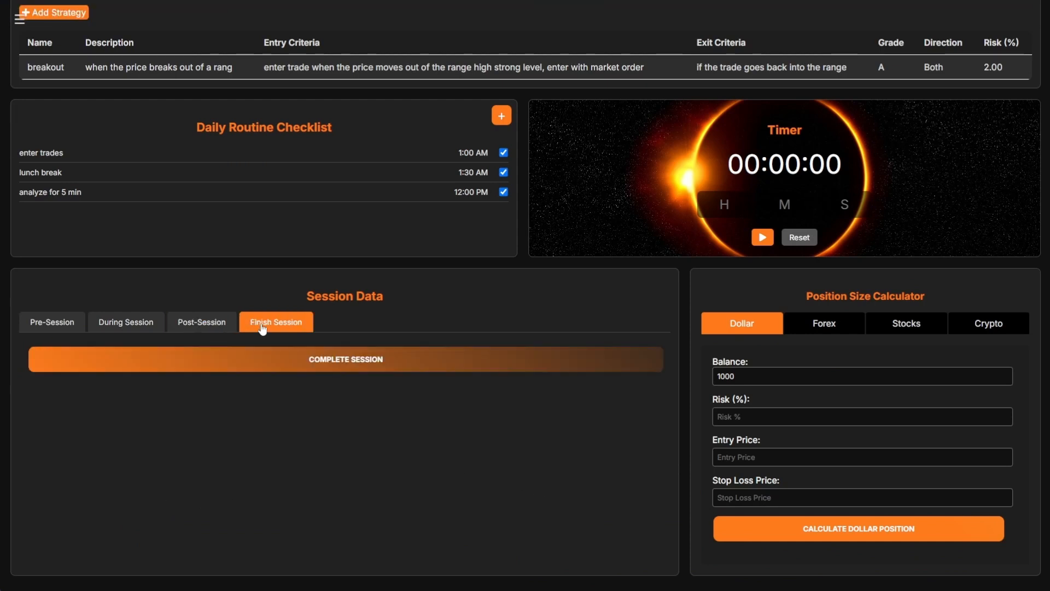
- Mark the daily session as completed and switch the position size calculator to Forex
left_click(331, 366)
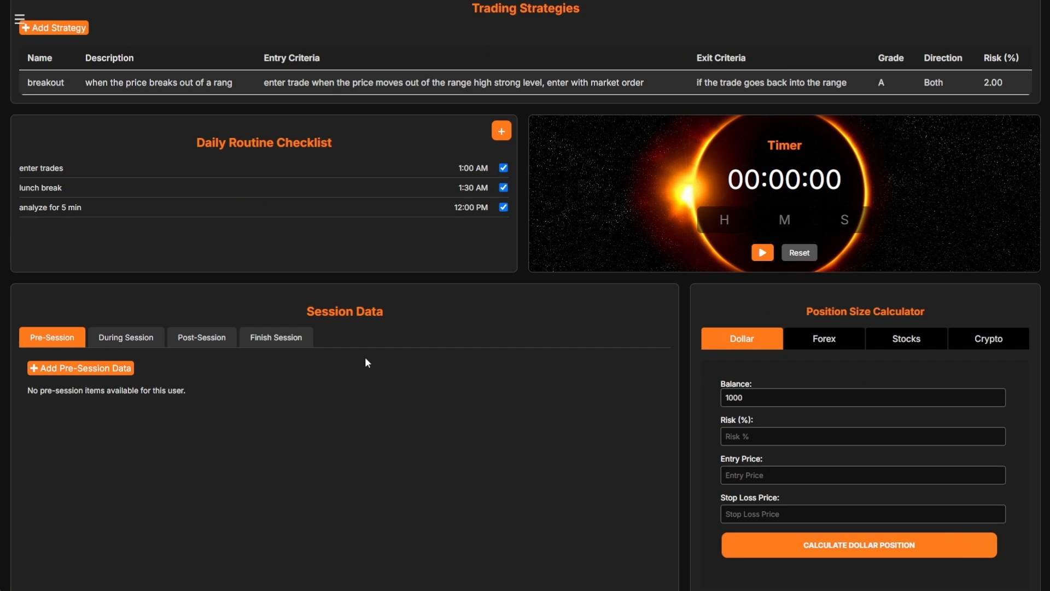
double_click(764, 393)
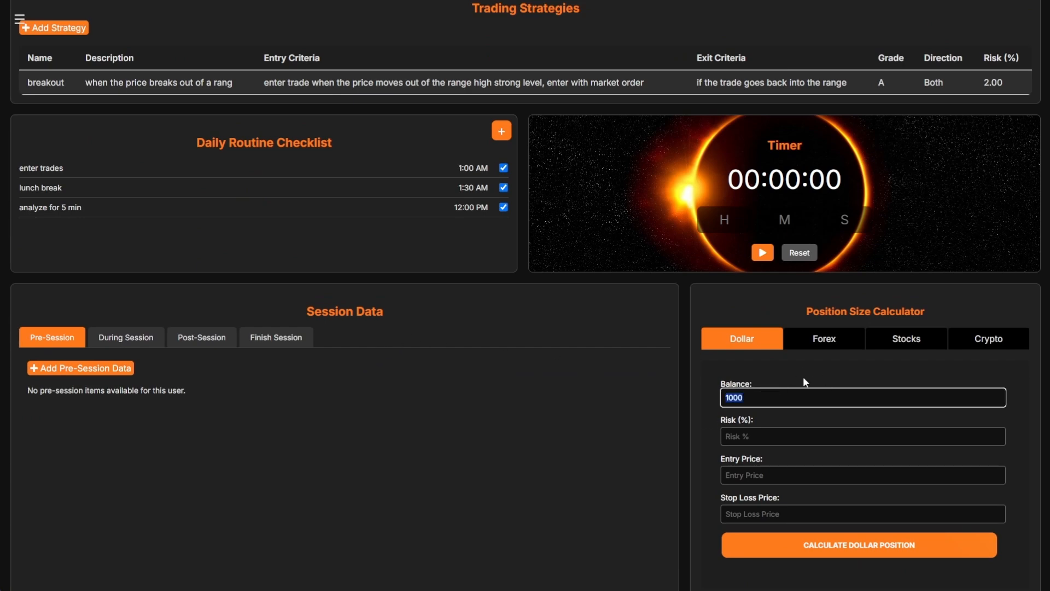
left_click(825, 338)
- Enter 1% risk, entry 1.04988 and stop loss 1.04900, then calculate the lot size
scroll(783, 378, "down", 1)
left_click(750, 370)
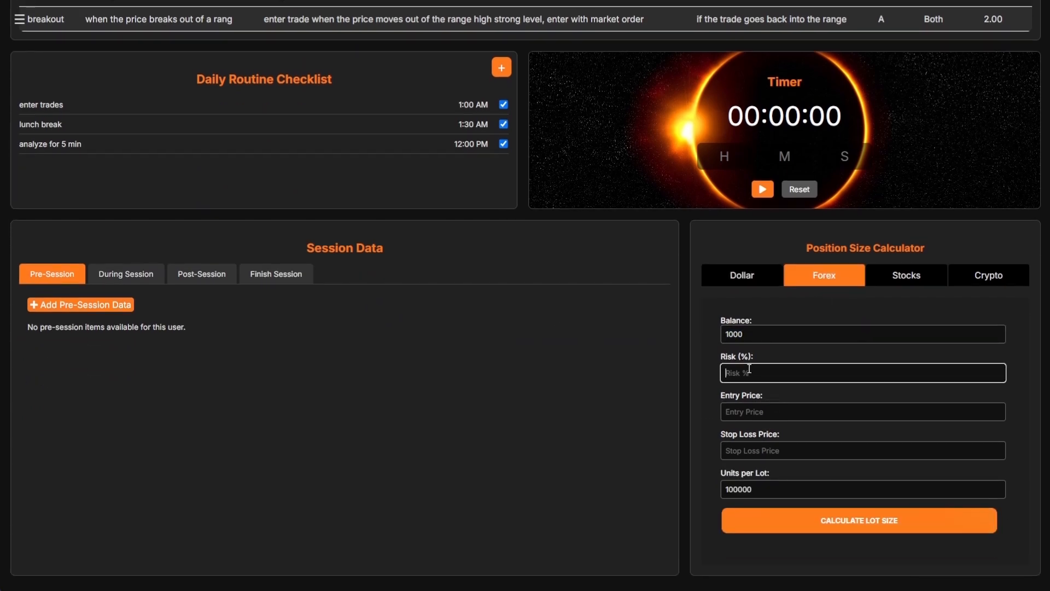
type("1")
key("Tab")
type("10")
type(".04")
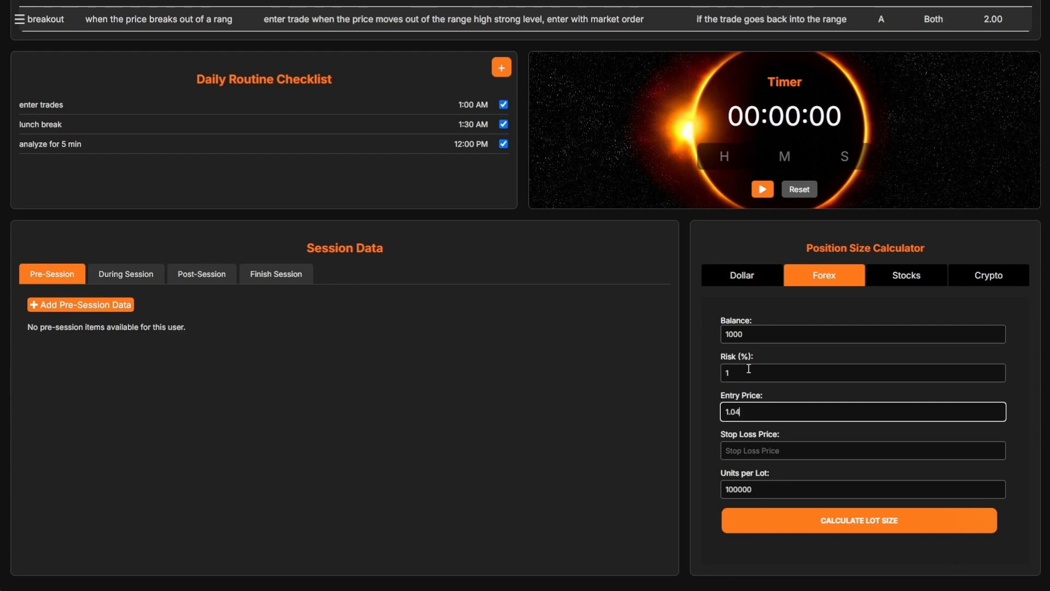
type("988")
key("Tab")
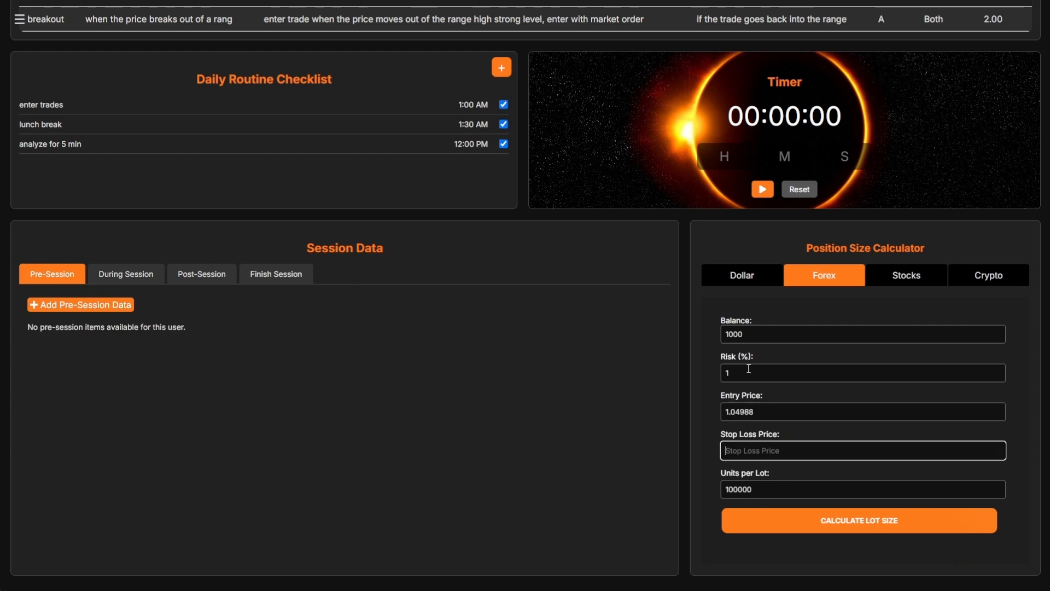
type("1.04900")
left_click(766, 523)
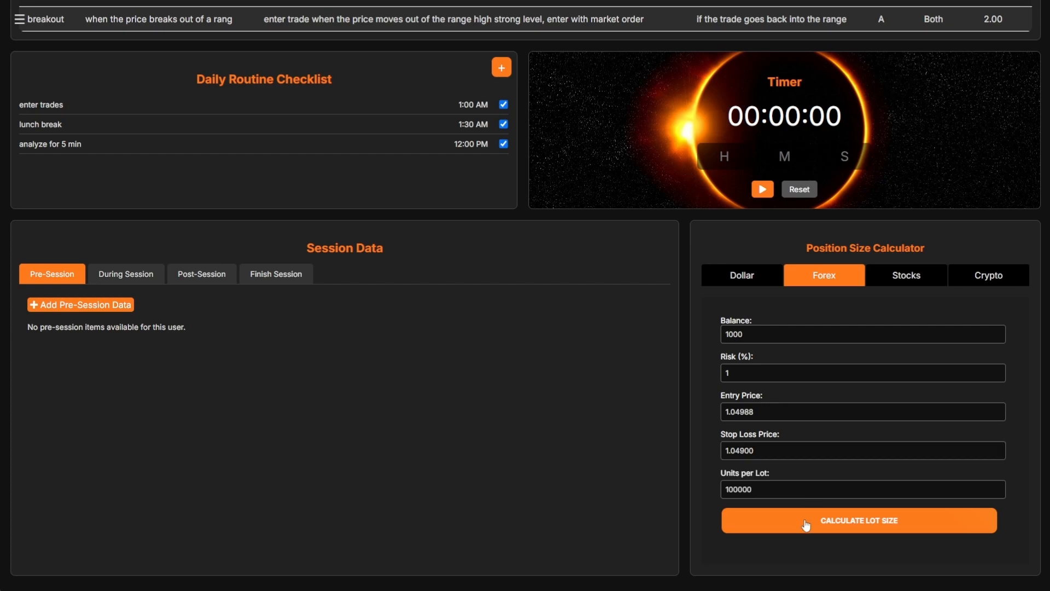
scroll(733, 525, "down", 1)
scroll(858, 543, "up", 3)
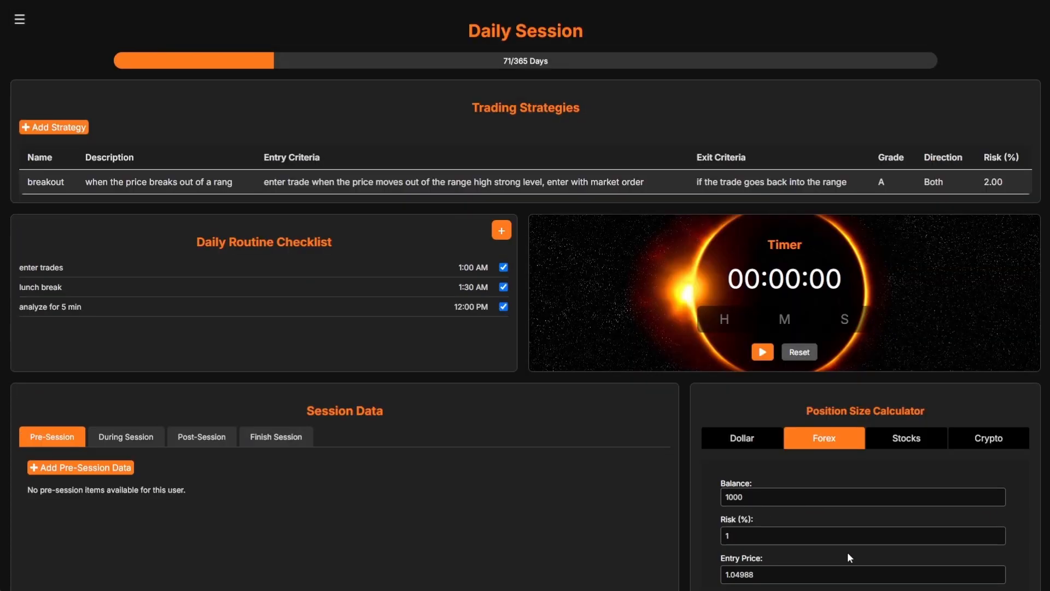
scroll(429, 282, "down", 3)
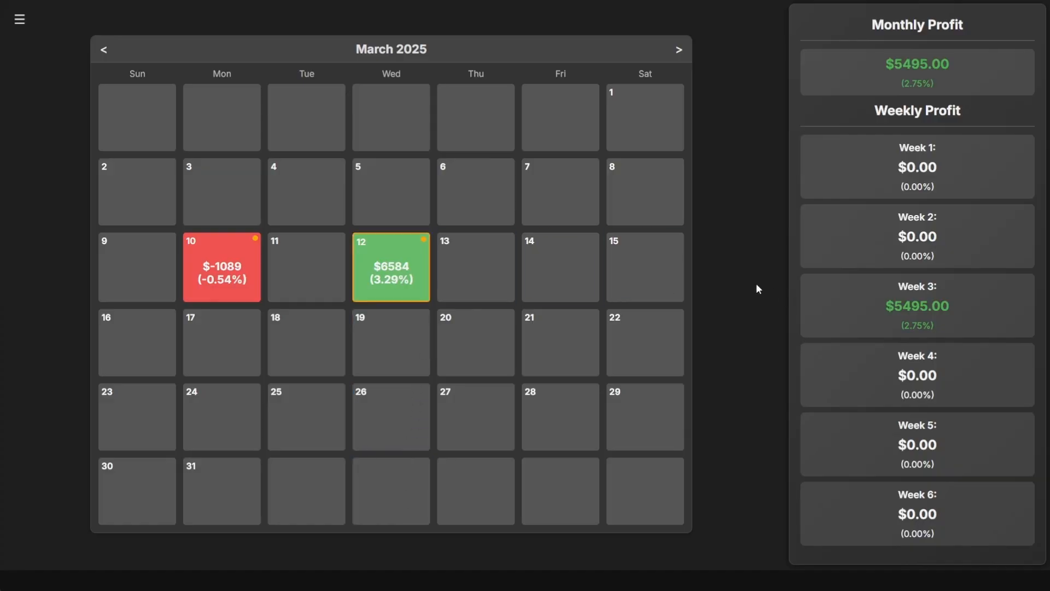
- Open the 12 March trades, enlarge the pre- and during-session charts, then close the window
left_click(399, 280)
scroll(658, 173, "down", 1)
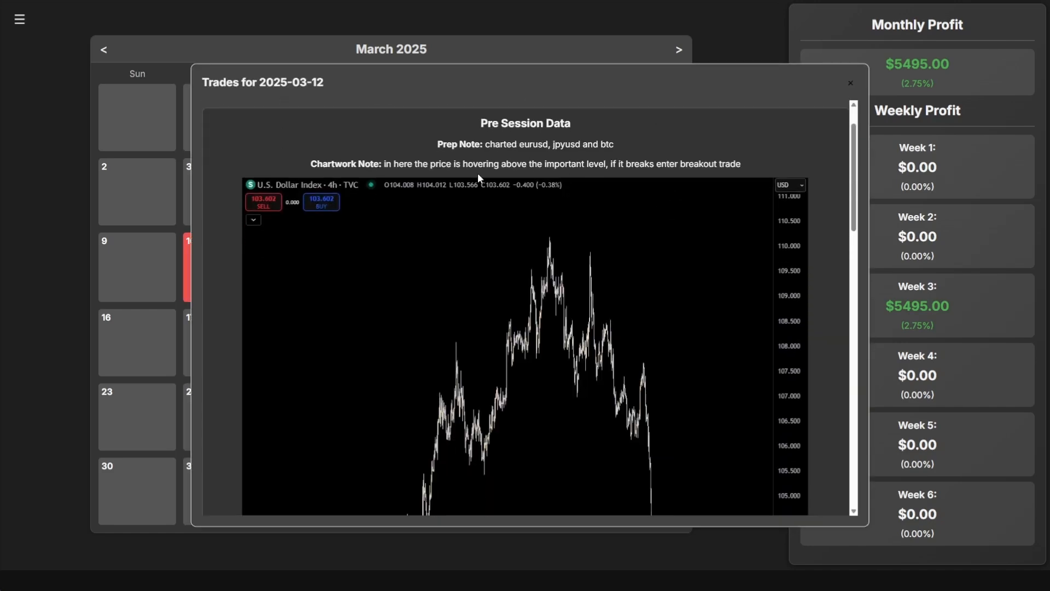
scroll(605, 241, "down", 3)
left_click(530, 257)
left_click(530, 257)
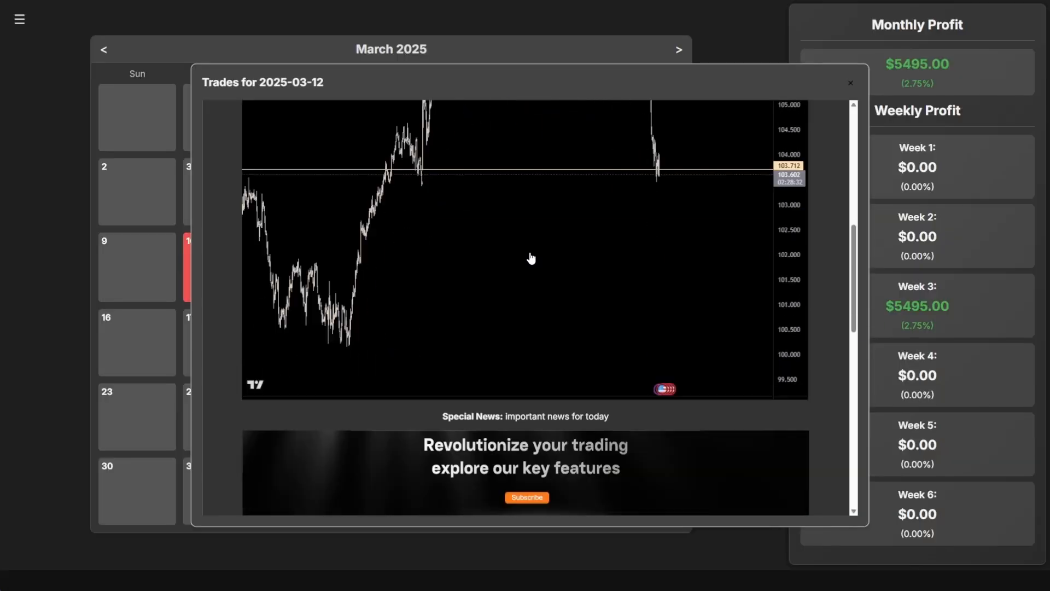
scroll(530, 257, "down", 8)
scroll(580, 333, "down", 3)
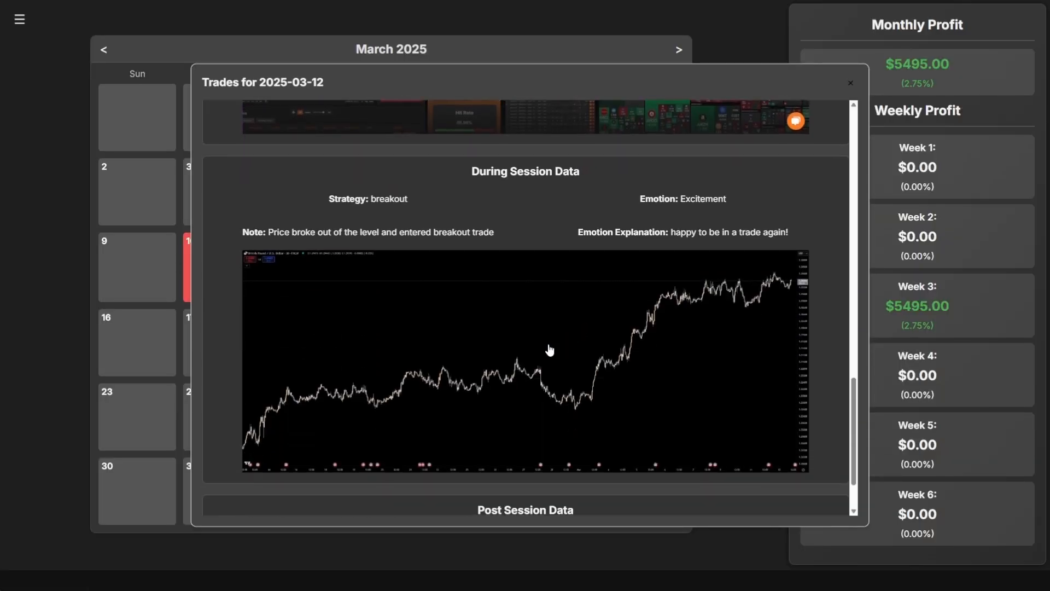
left_click(507, 351)
left_click(564, 301)
scroll(562, 304, "down", 2)
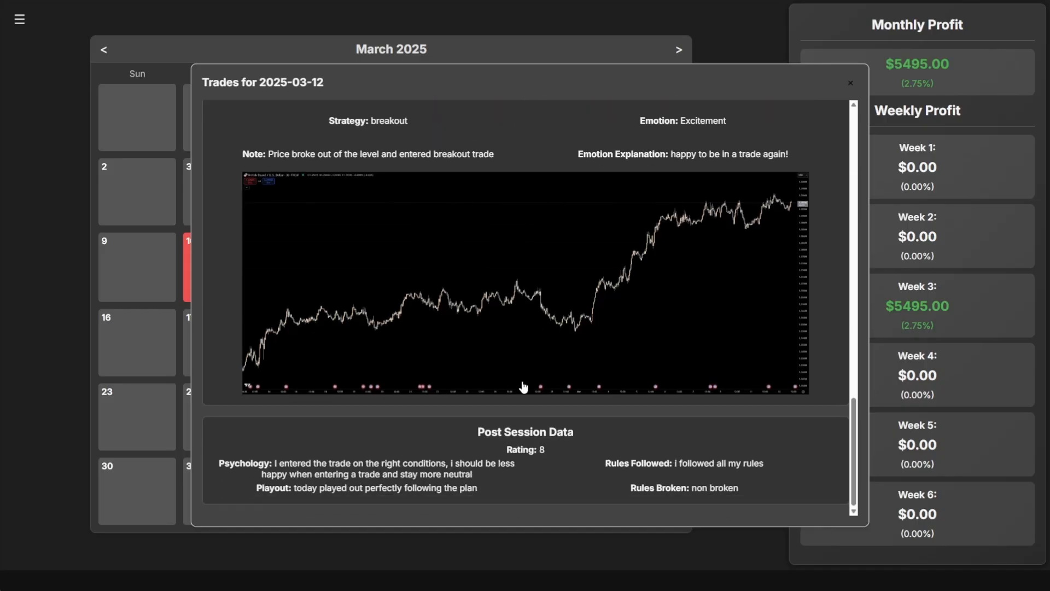
left_click(850, 84)
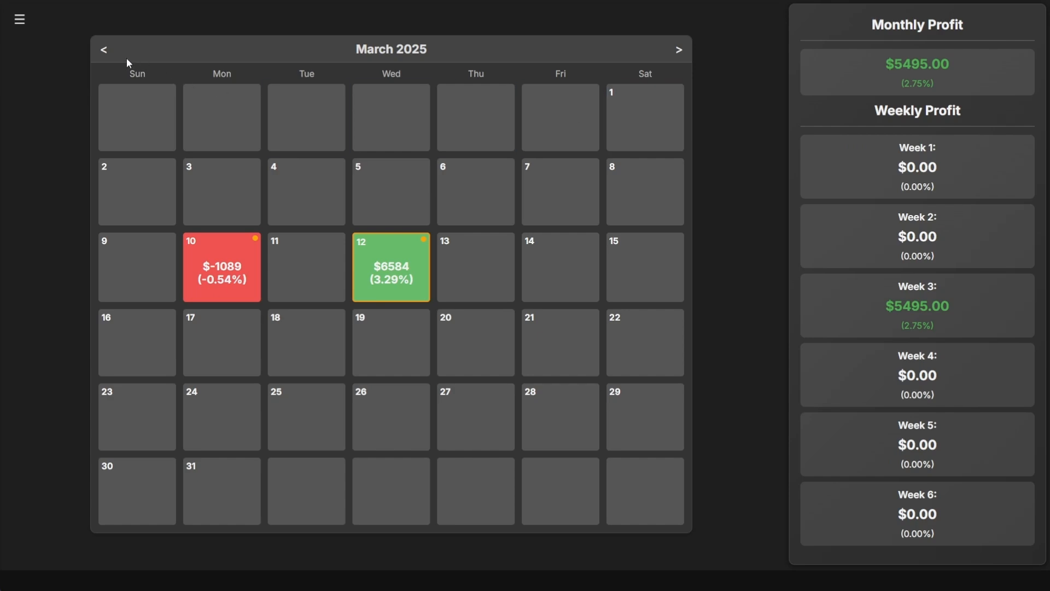
- Step the profit calendar back from March 2025 to August 2024
left_click(105, 51)
left_click(104, 87)
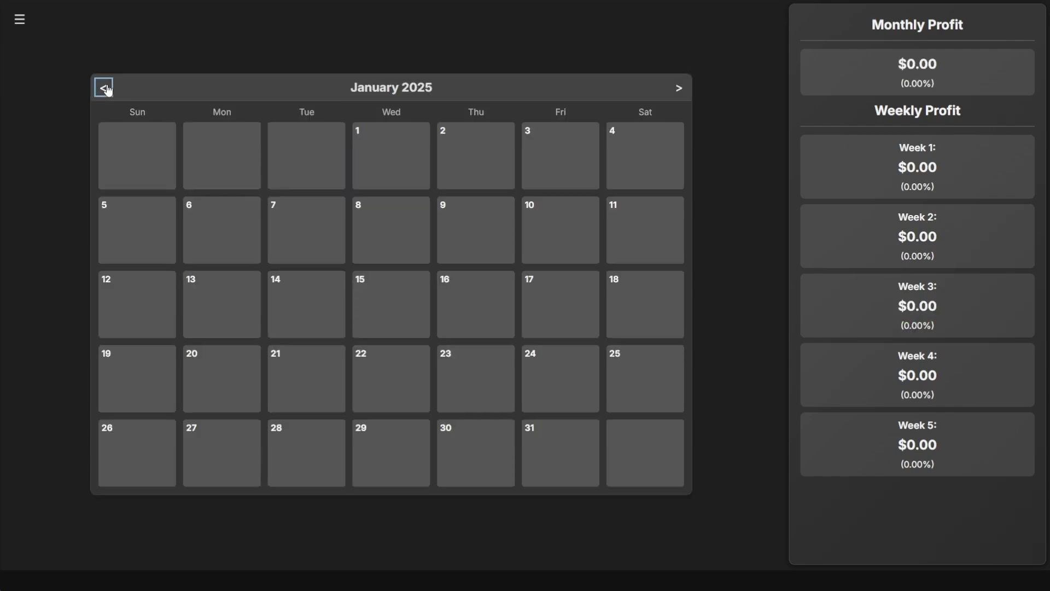
left_click(104, 88)
double_click(104, 87)
left_click(104, 88)
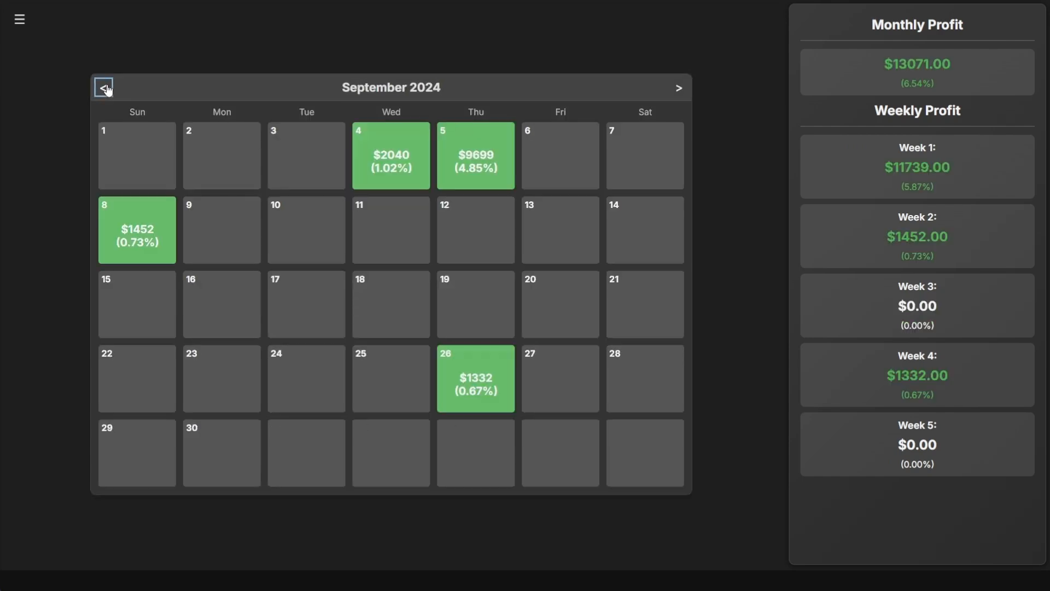
left_click(104, 88)
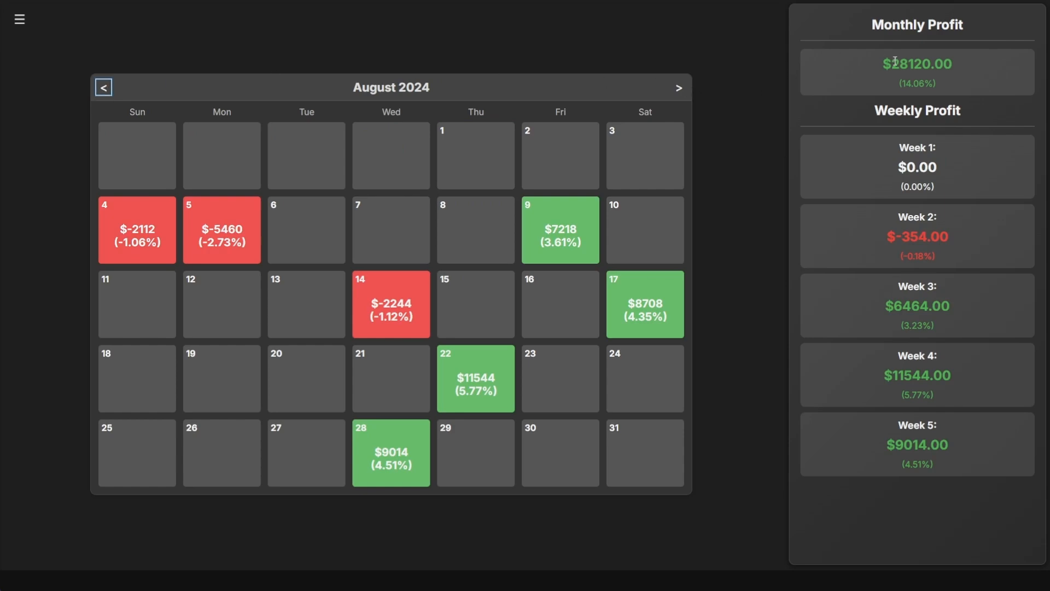
- View and close the August 2024 monthly trade list and the 11–17 August weekly list
left_click(873, 77)
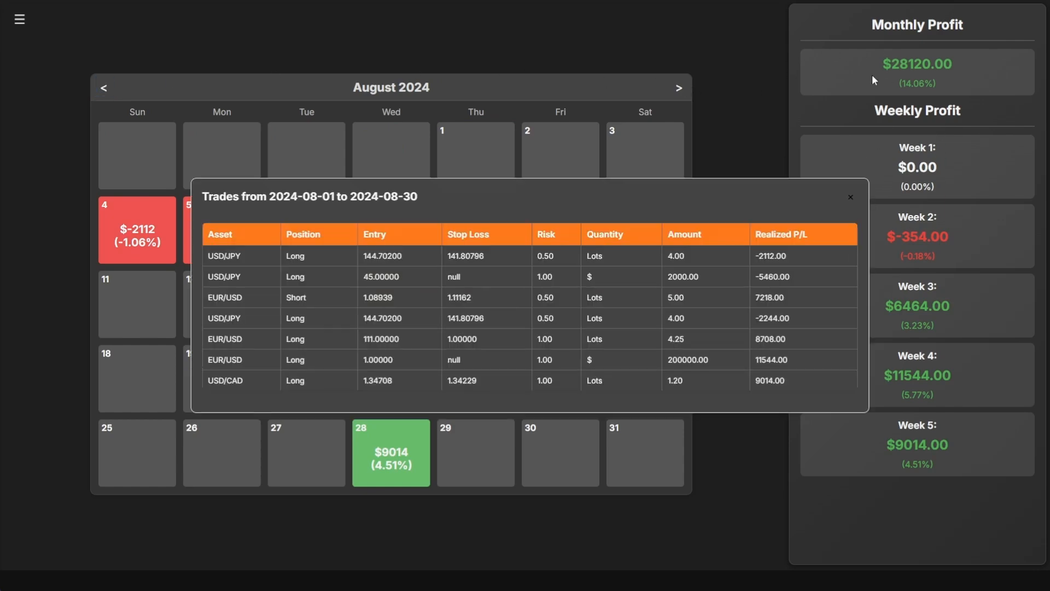
left_click(853, 198)
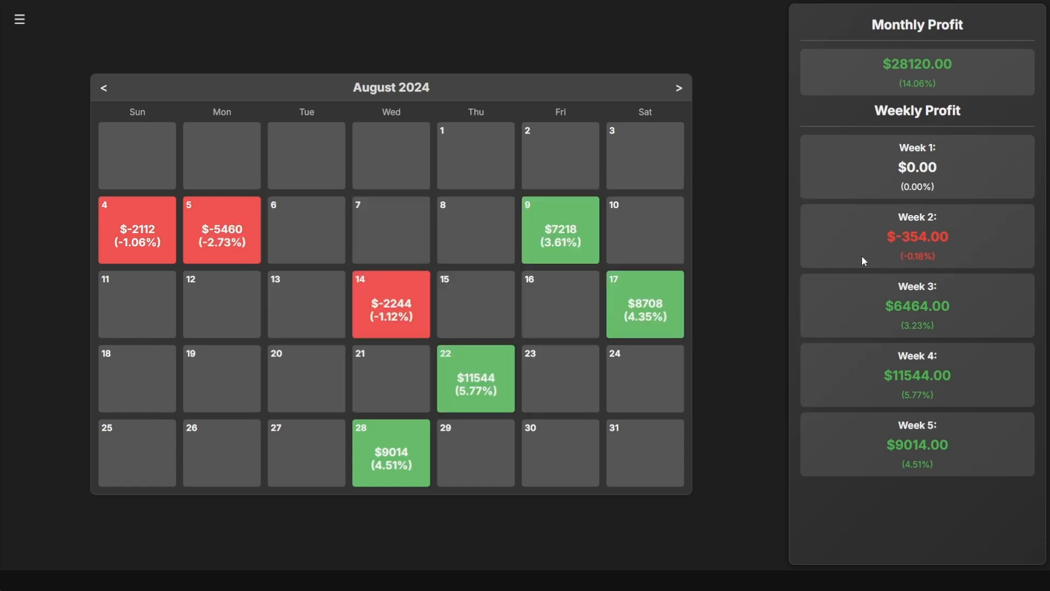
left_click(856, 300)
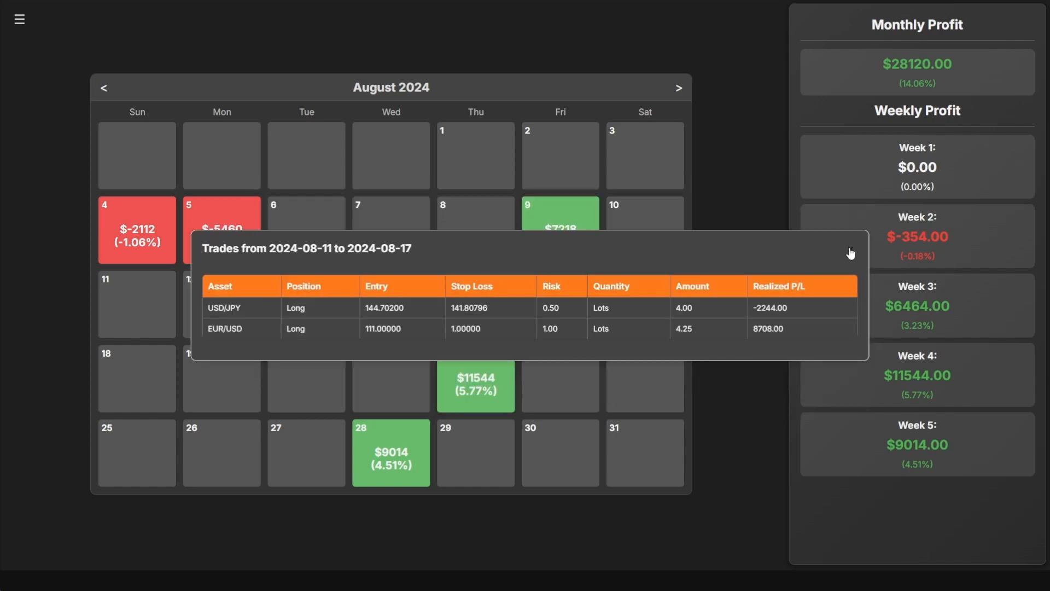
left_click(851, 252)
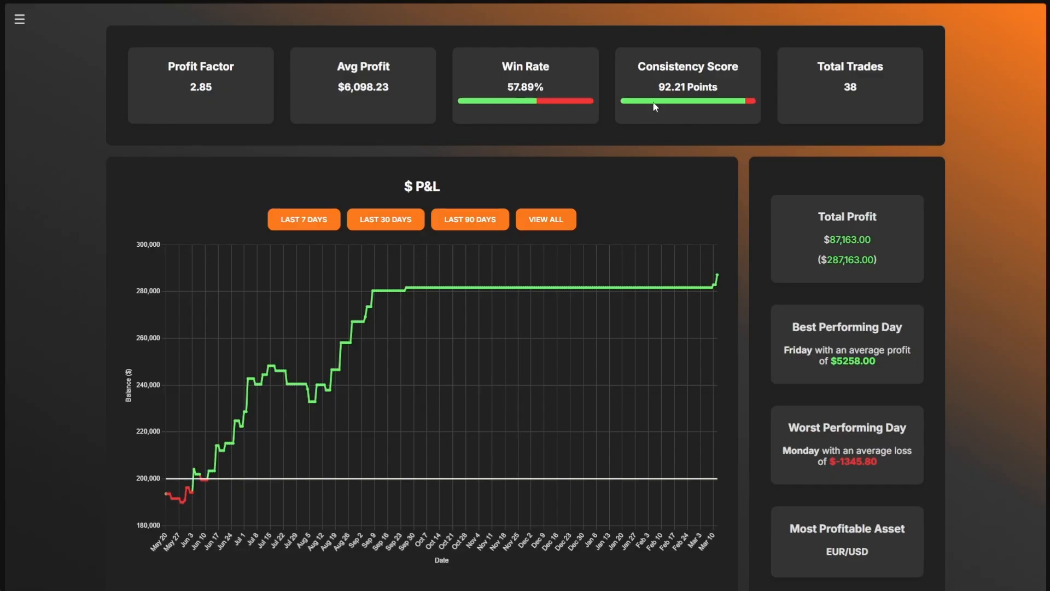
scroll(861, 125, "down", 10)
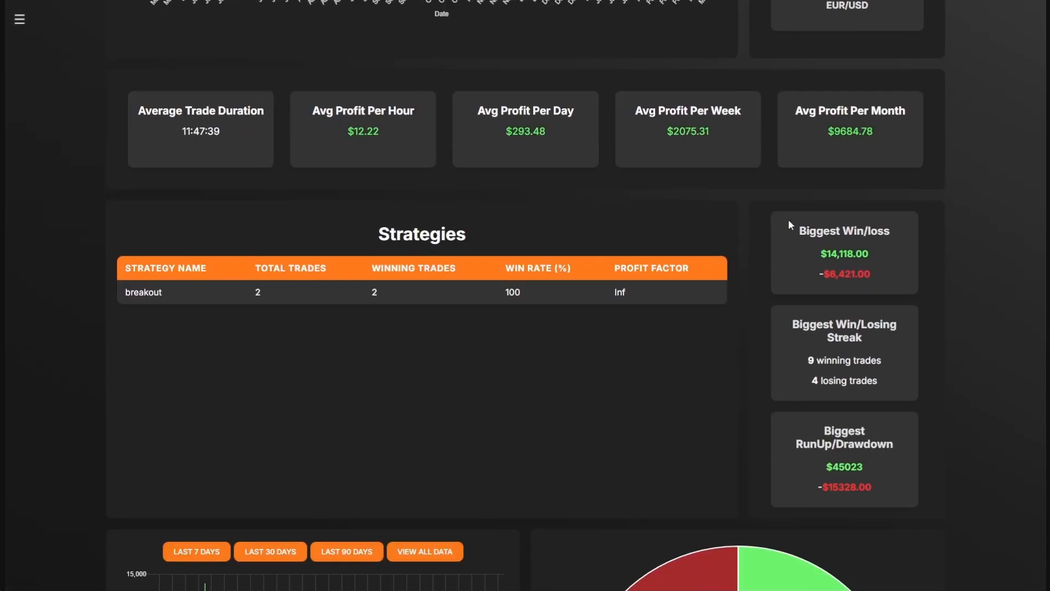
scroll(459, 336, "down", 6)
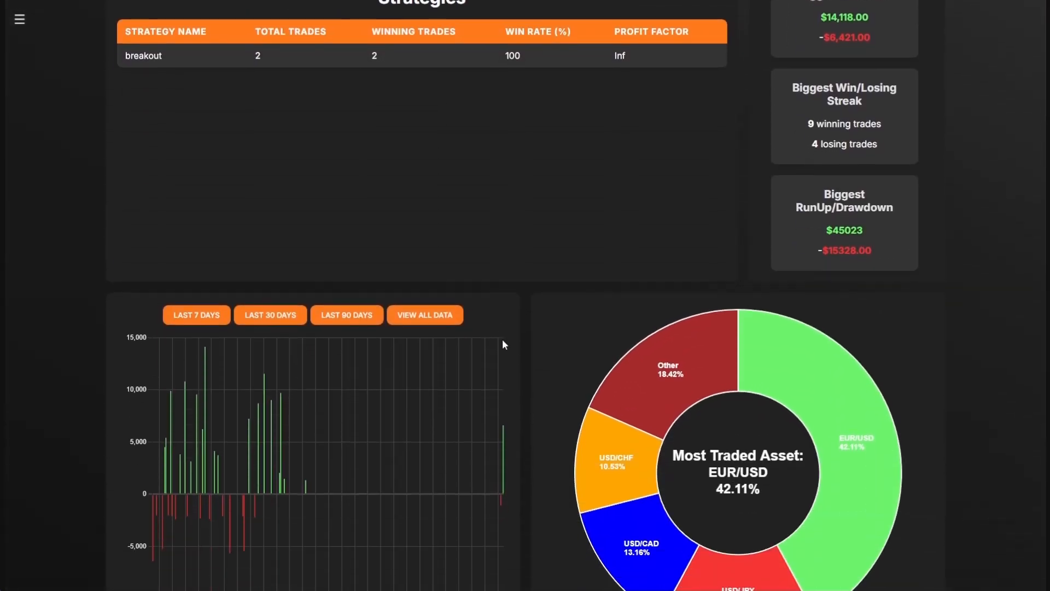
scroll(503, 351, "up", 16)
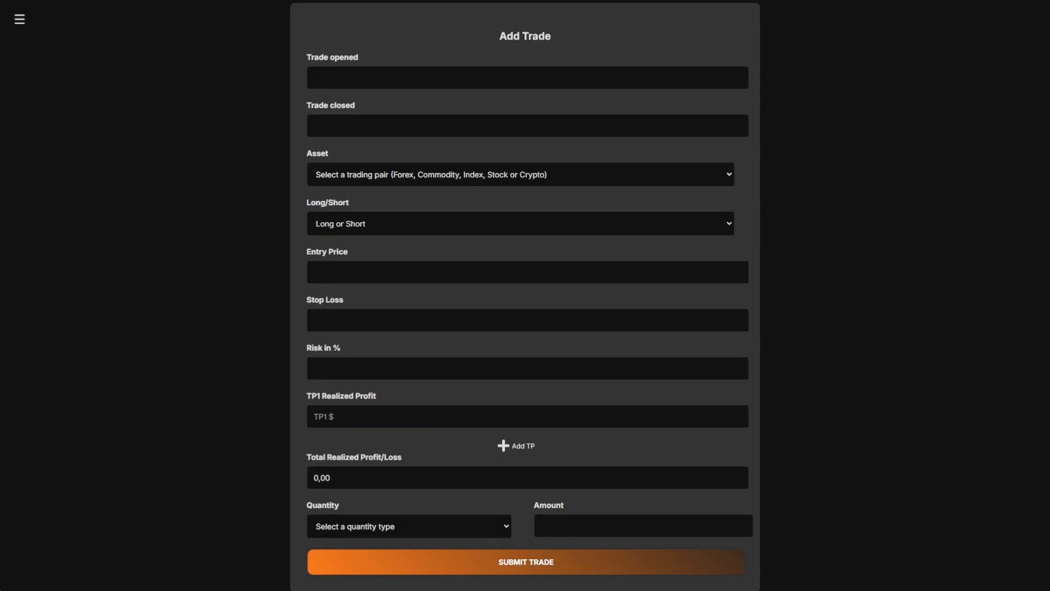
- Set the trade's open time to 4 November 2024 at 21:44
left_click(348, 78)
double_click(316, 102)
left_click(315, 101)
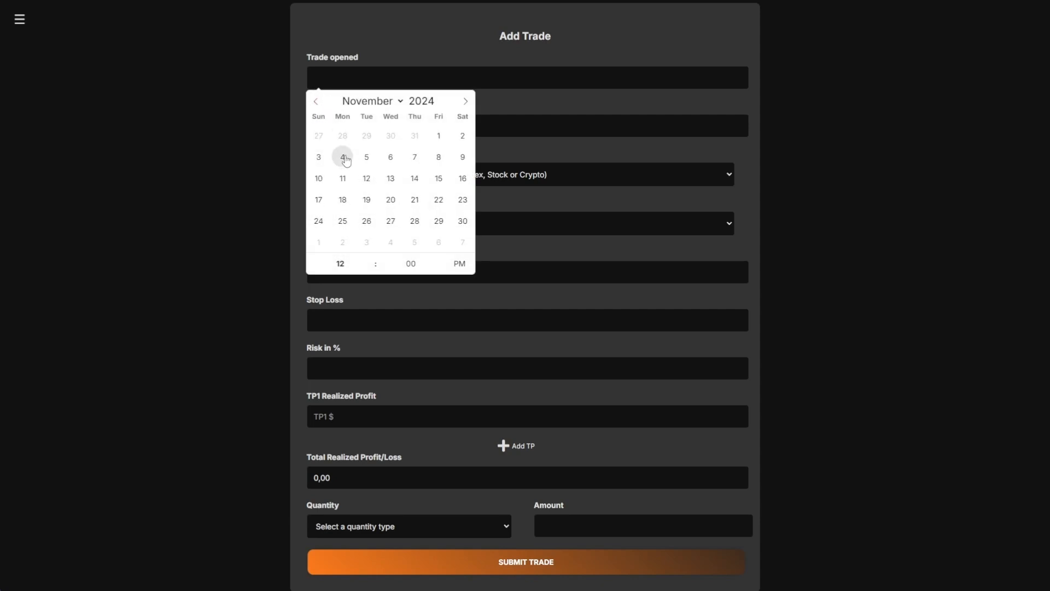
left_click(342, 156)
type("9")
left_click(411, 263)
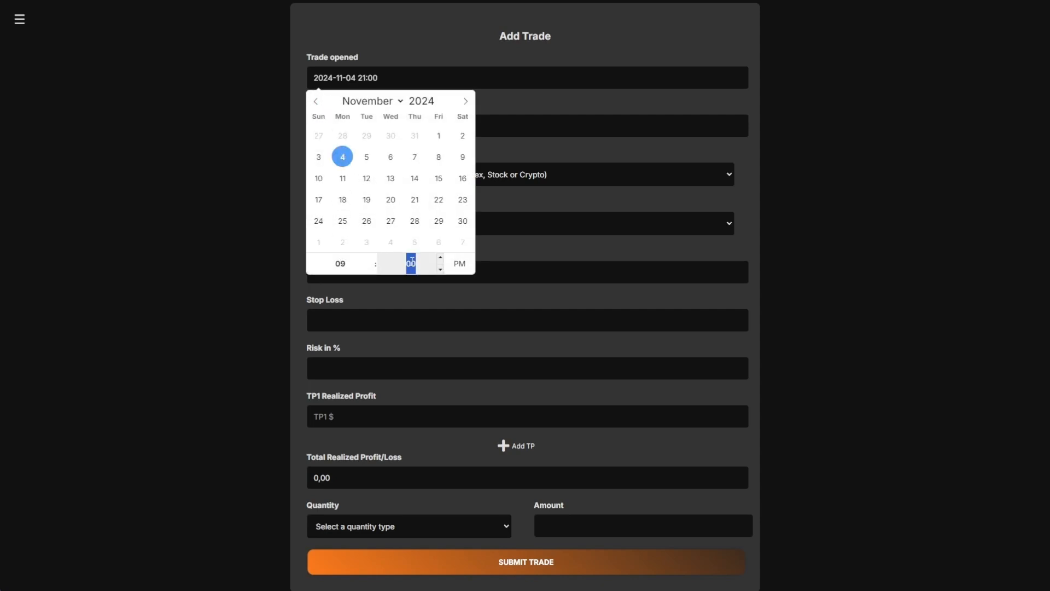
type("44")
left_click(535, 153)
- Set the close time to 6 November 2024, hour 11, minute 51
left_click(392, 136)
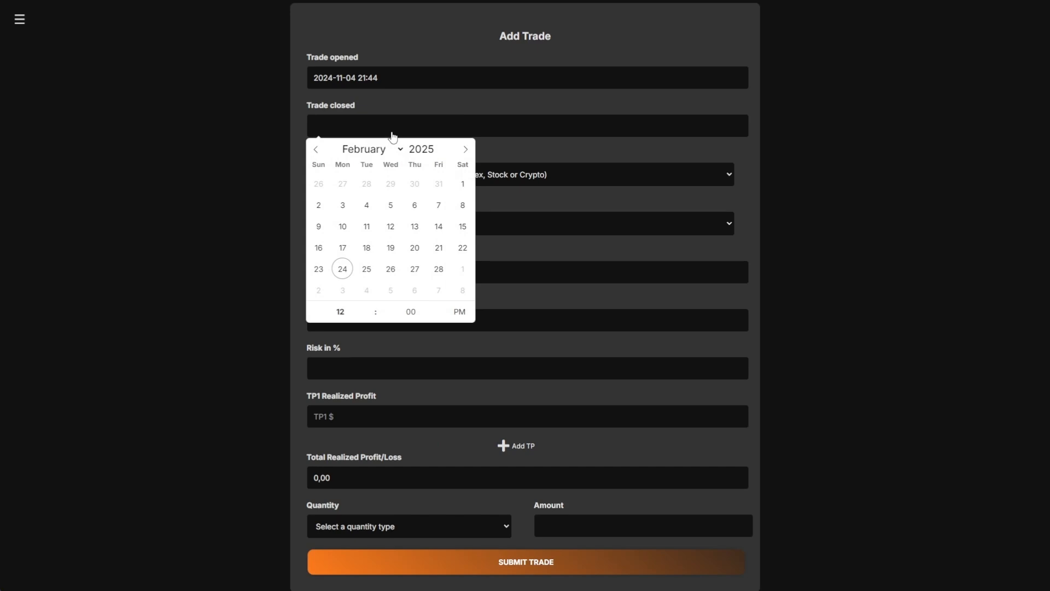
triple_click(315, 149)
left_click(395, 208)
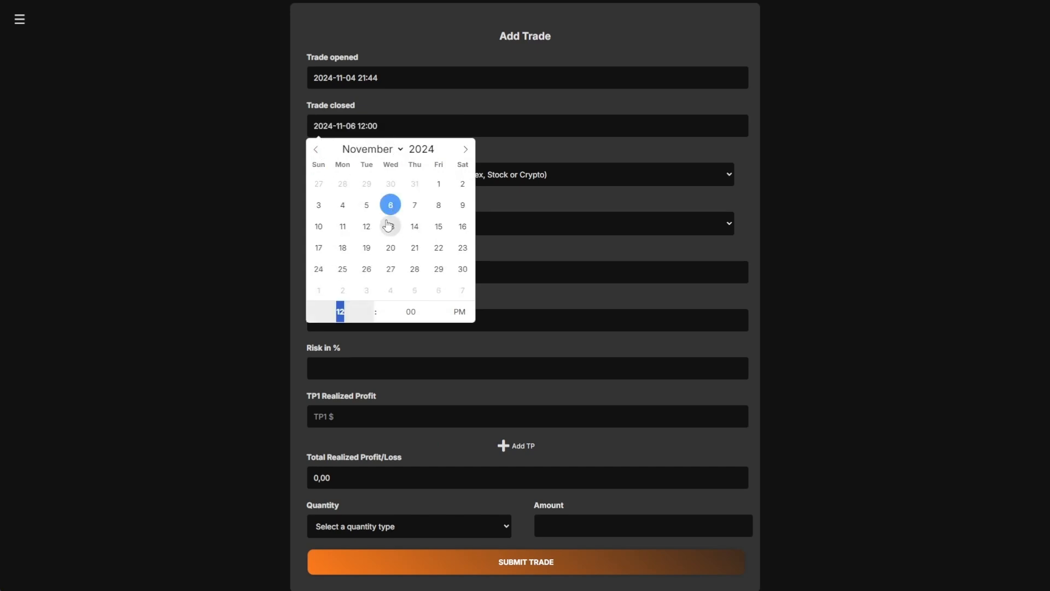
type("11")
left_click(404, 308)
type("51")
- Choose EUR/USD as a Long trade and enter its entry price
left_click(570, 180)
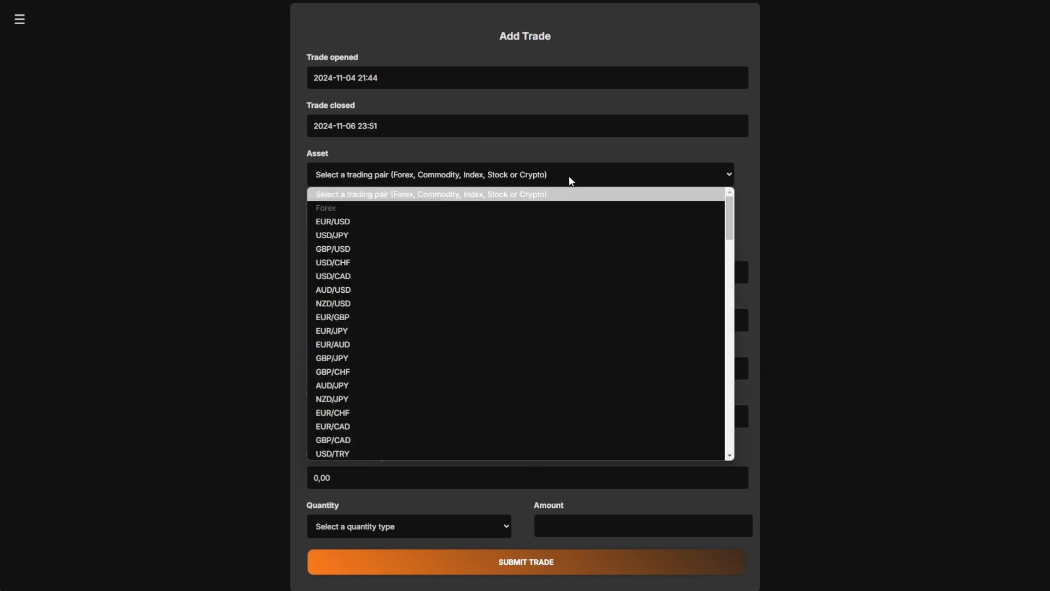
scroll(434, 282, "down", 7)
scroll(435, 282, "up", 7)
left_click(378, 220)
left_click(376, 224)
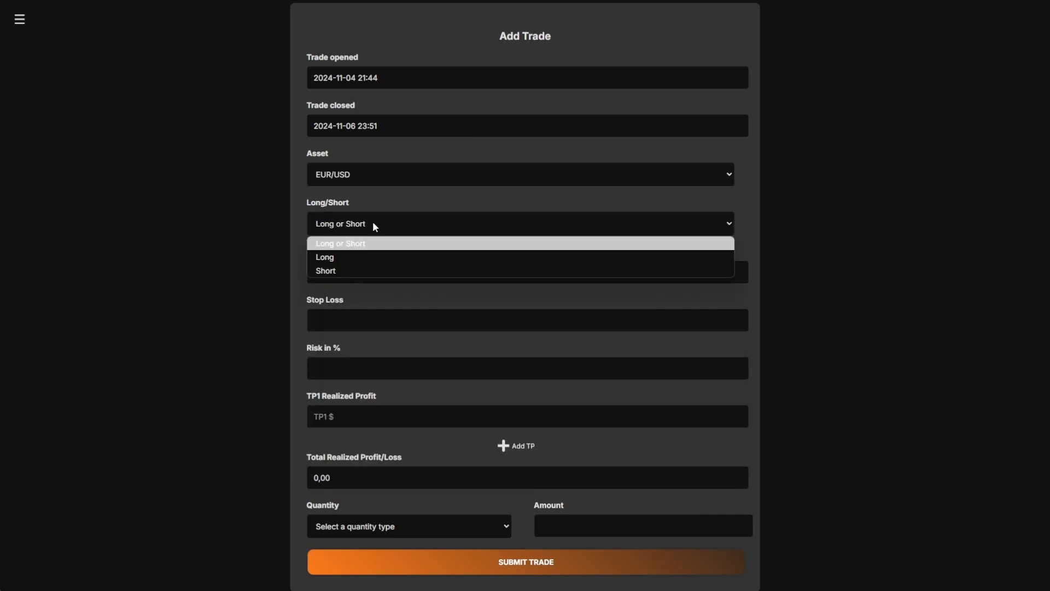
left_click(339, 253)
left_click(336, 277)
type("1.04888")
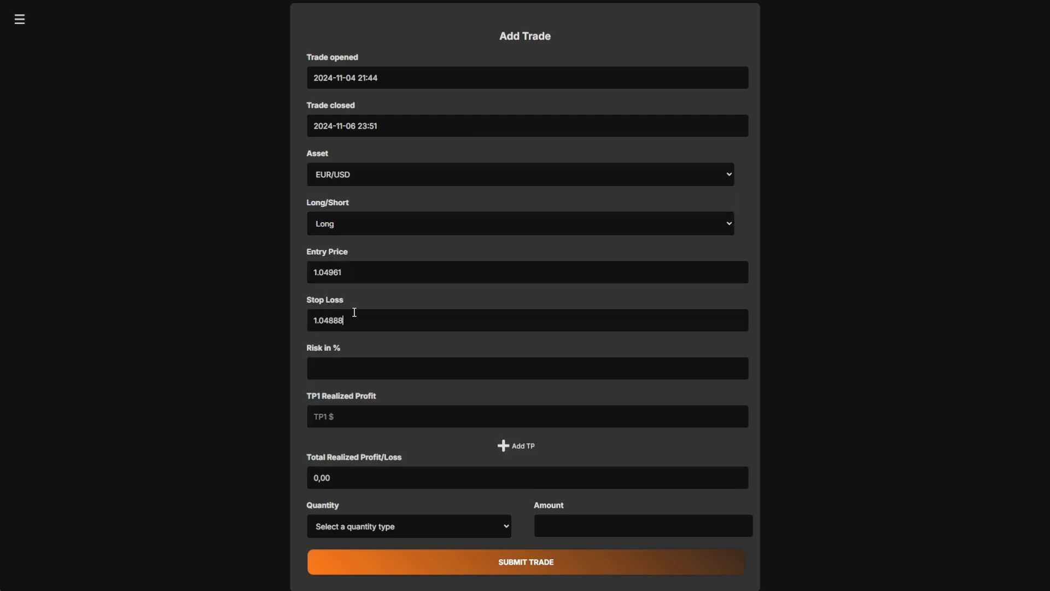
type("400")
- Add second and third take-profit levels of 800 and 1200
left_click(511, 448)
left_click(383, 462)
type("800")
scroll(511, 457, "down", 1)
left_click(511, 448)
left_click(520, 421)
type("1200")
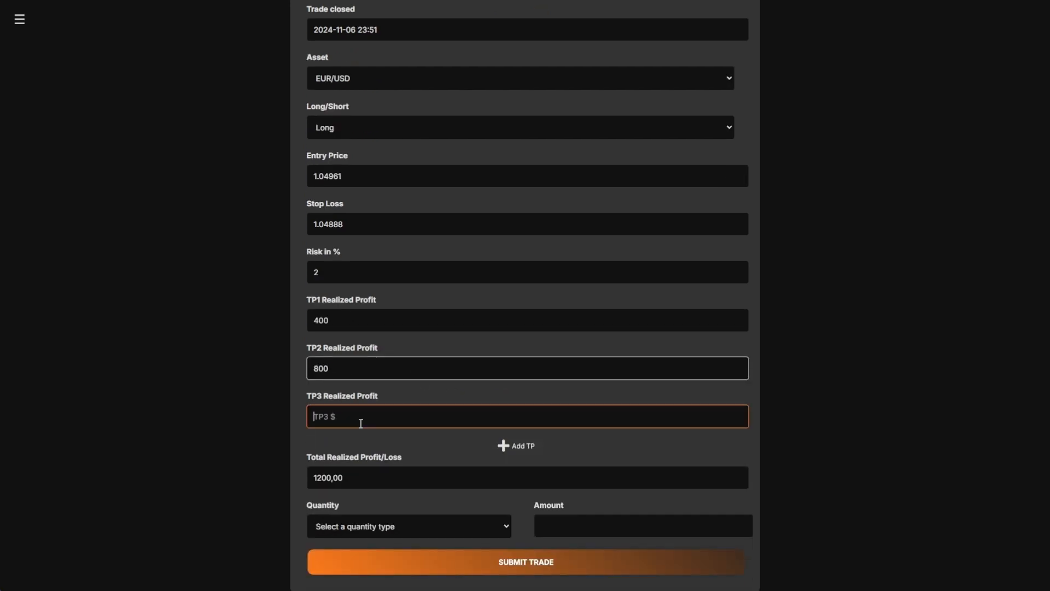
- Set the quantity to 5 lots, submit the trade, and open the navigation menu
double_click(349, 480)
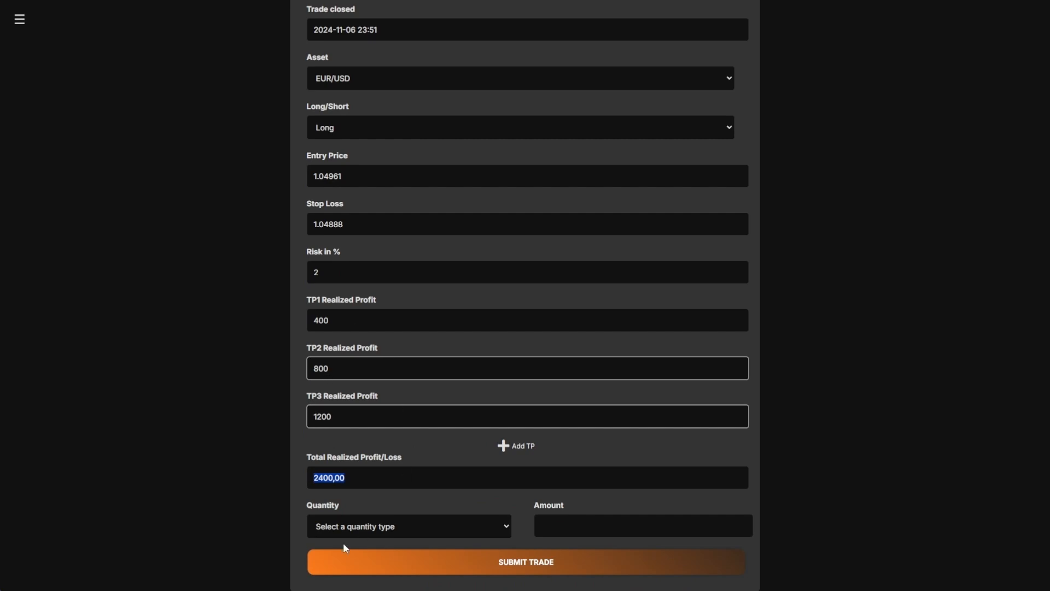
left_click(346, 526)
left_click(350, 493)
left_click(593, 527)
type("5")
left_click(520, 569)
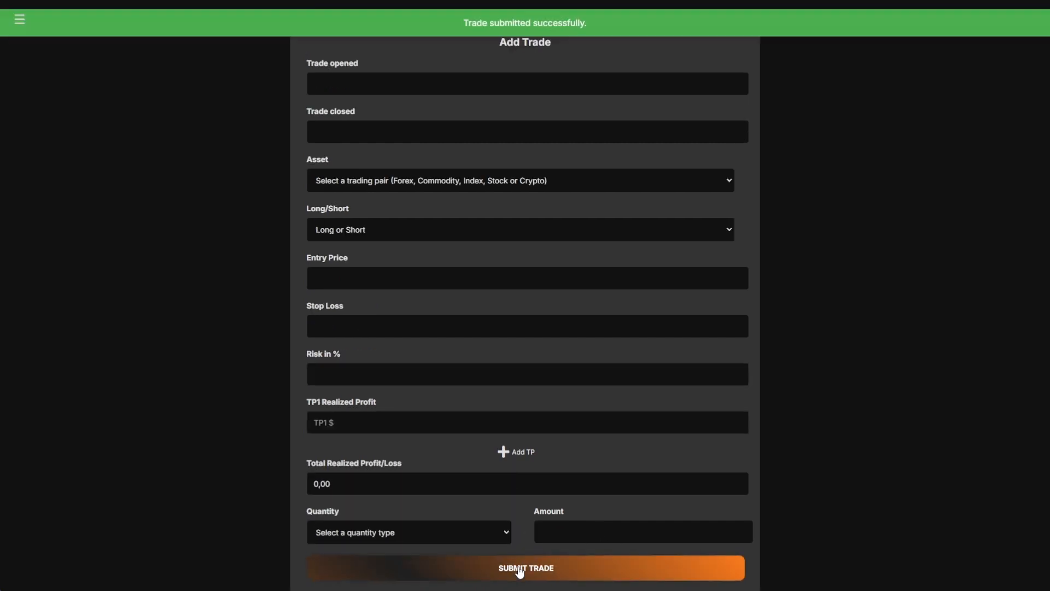
left_click(19, 22)
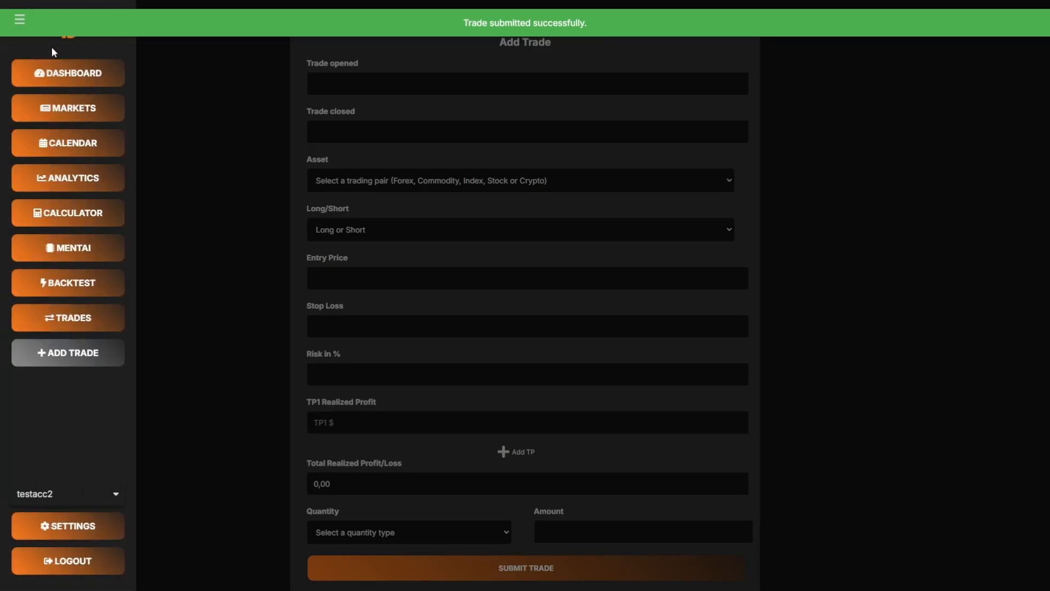
- Go to the Markets page and scroll through the Top Stories news headlines
left_click(54, 319)
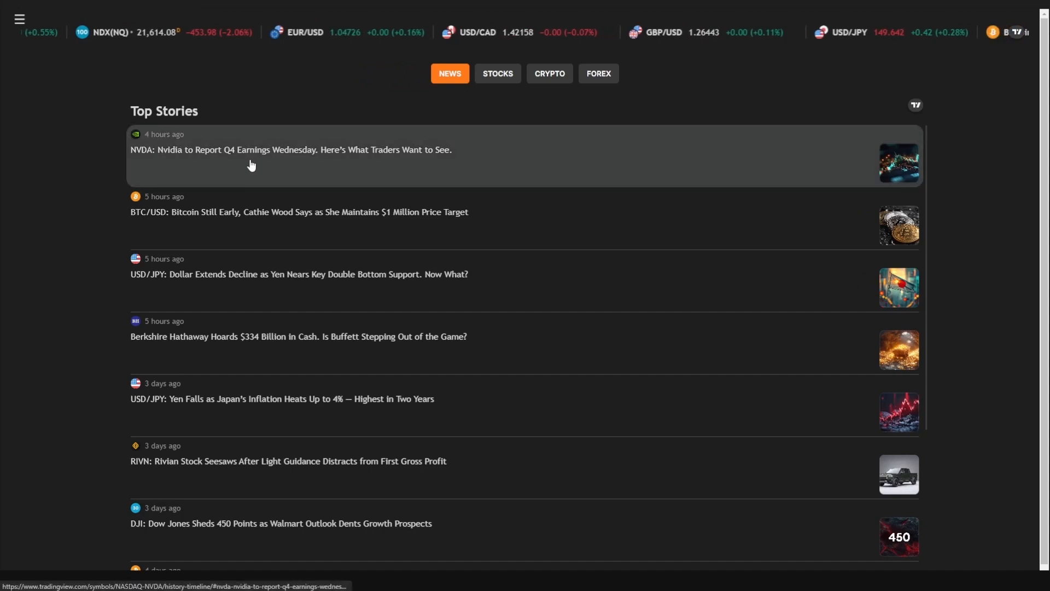
scroll(570, 204, "down", 4)
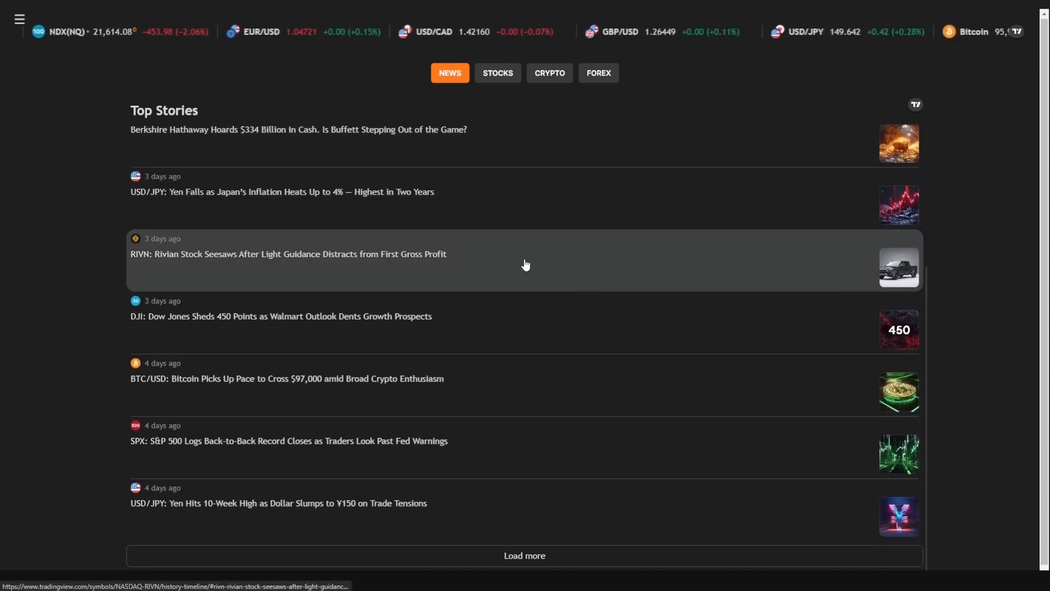
scroll(164, 356, "up", 4)
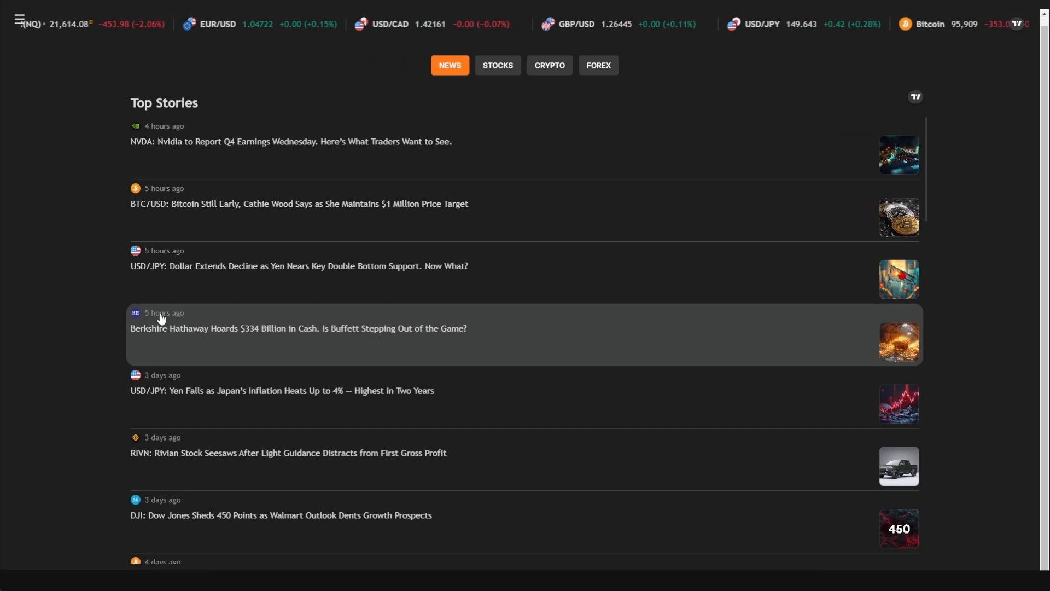
scroll(148, 324, "down", 2)
scroll(148, 324, "down", 10)
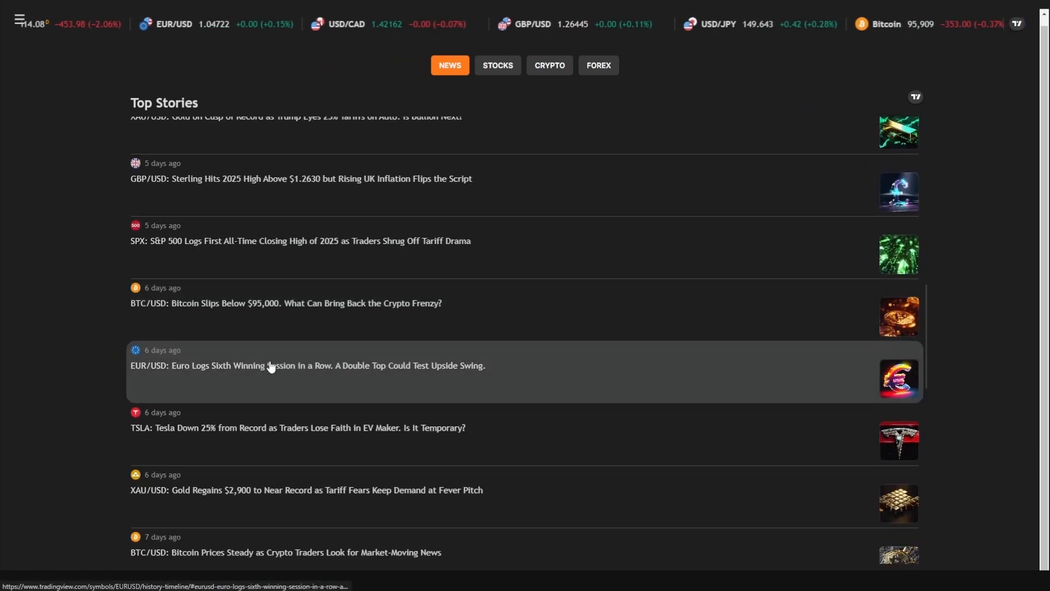
scroll(271, 366, "down", 3)
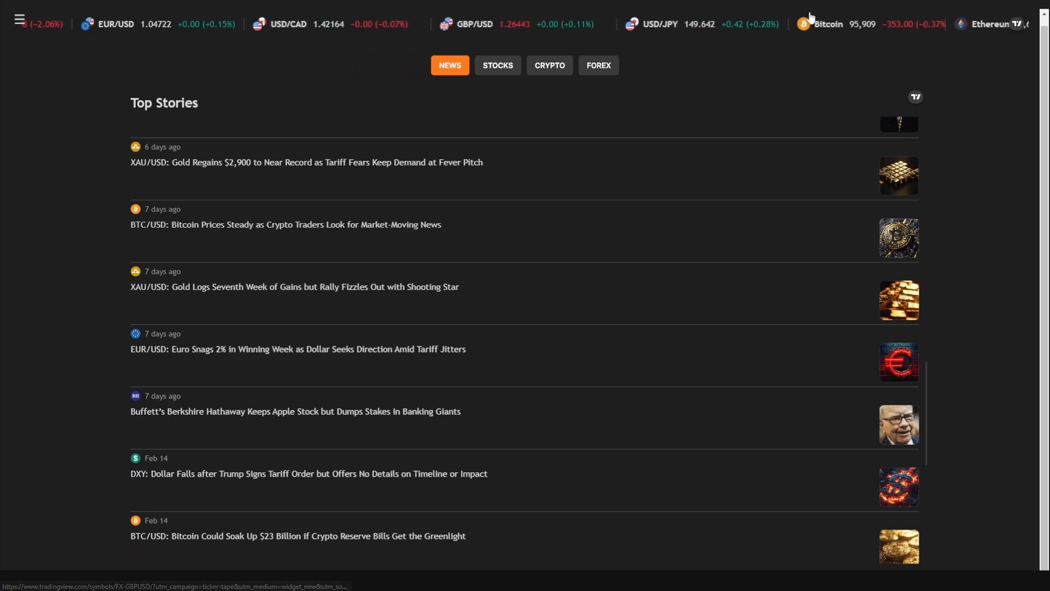
- Show the Nasdaq 100 stock heatmap, coloured by 3-month performance then back to daily
left_click(497, 67)
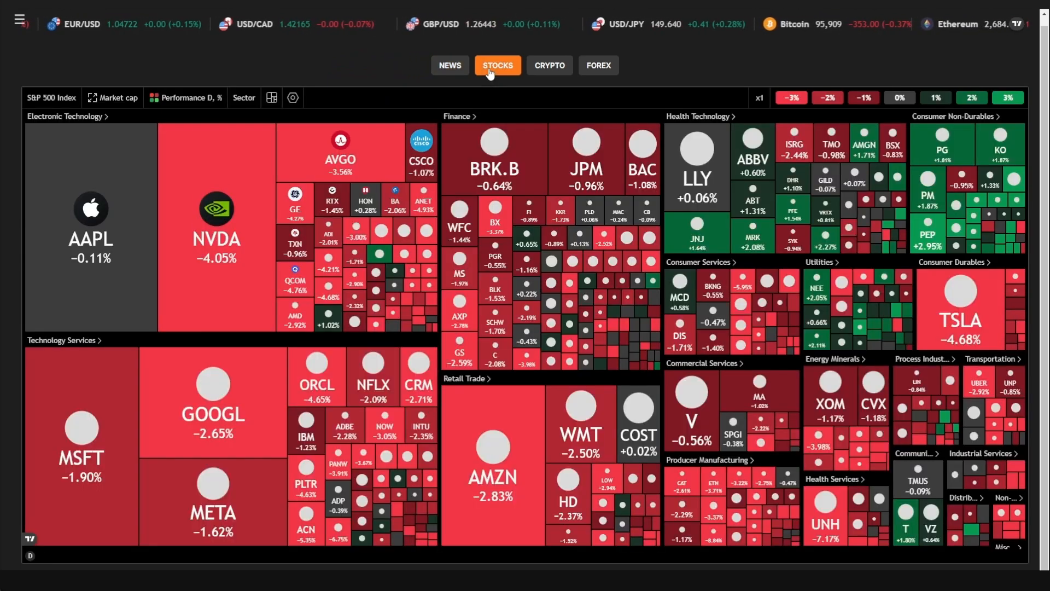
left_click(51, 99)
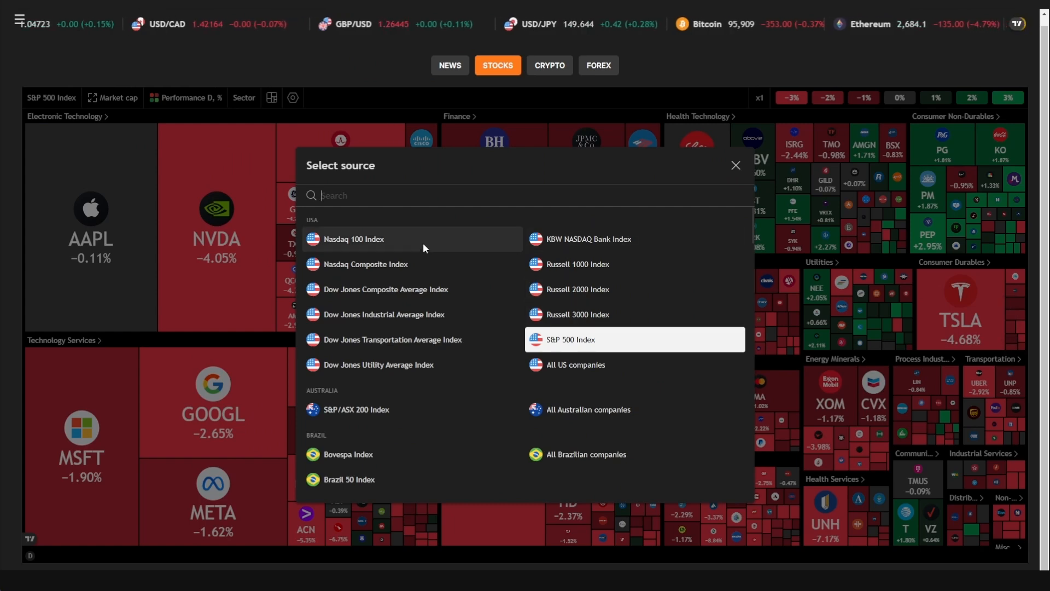
left_click(353, 242)
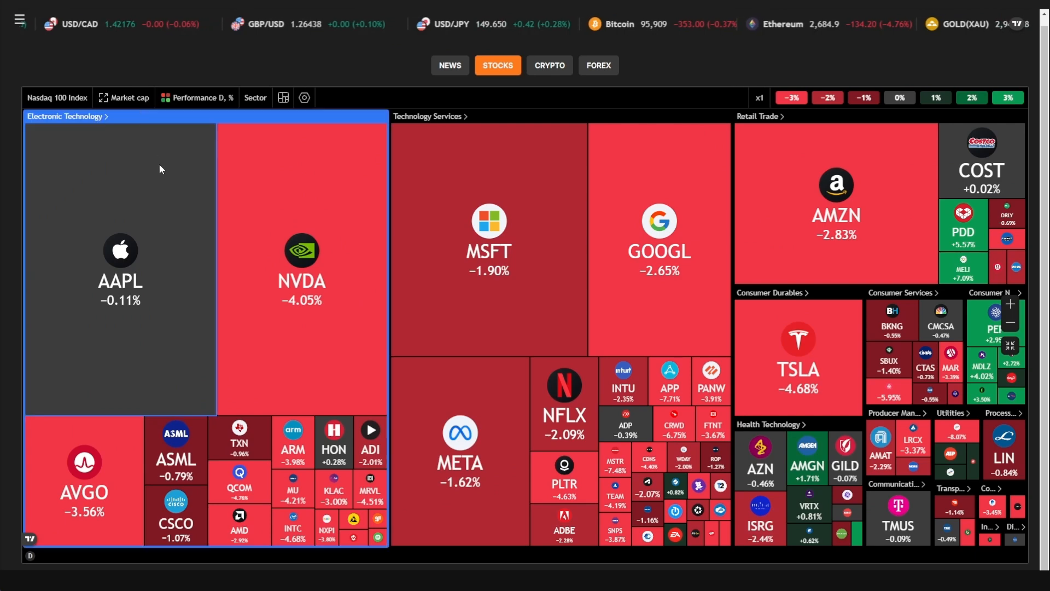
left_click(205, 98)
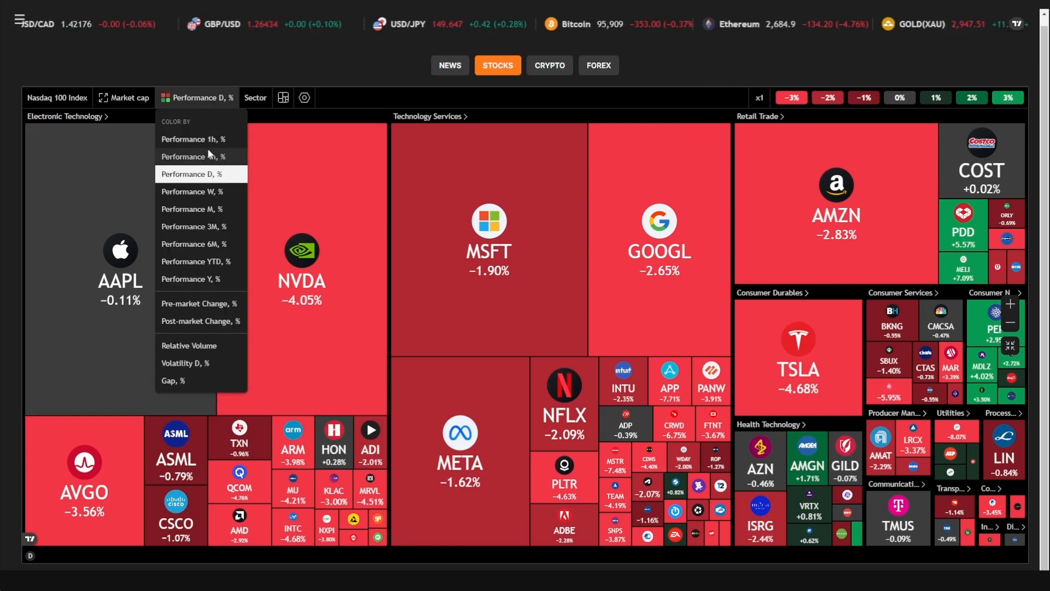
left_click(203, 224)
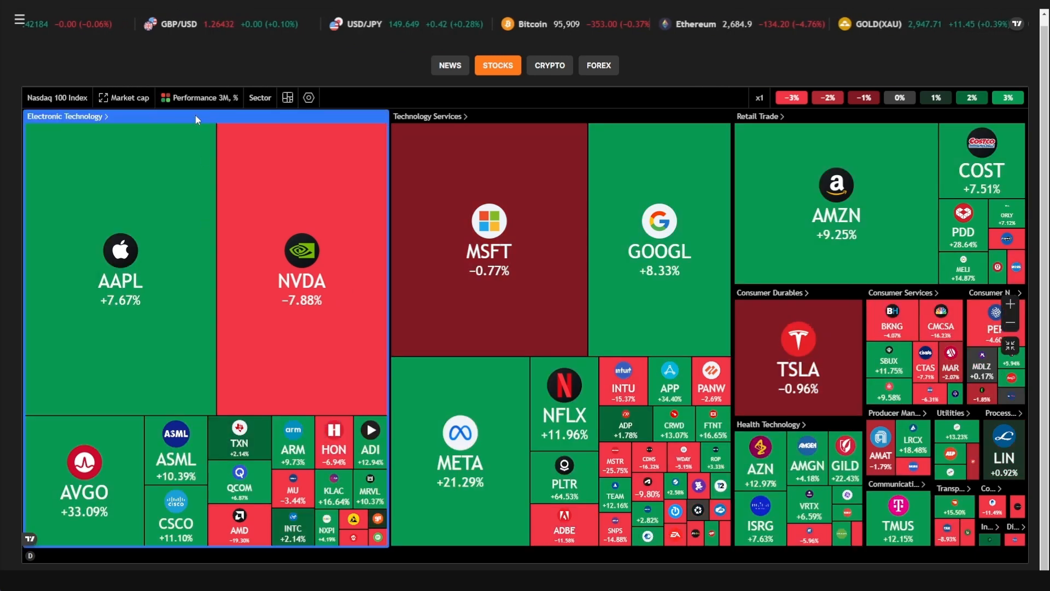
left_click(192, 100)
left_click(192, 175)
- Zoom and pan around the heatmap to inspect its sectors and the FAST tile
scroll(989, 485, "up", 3)
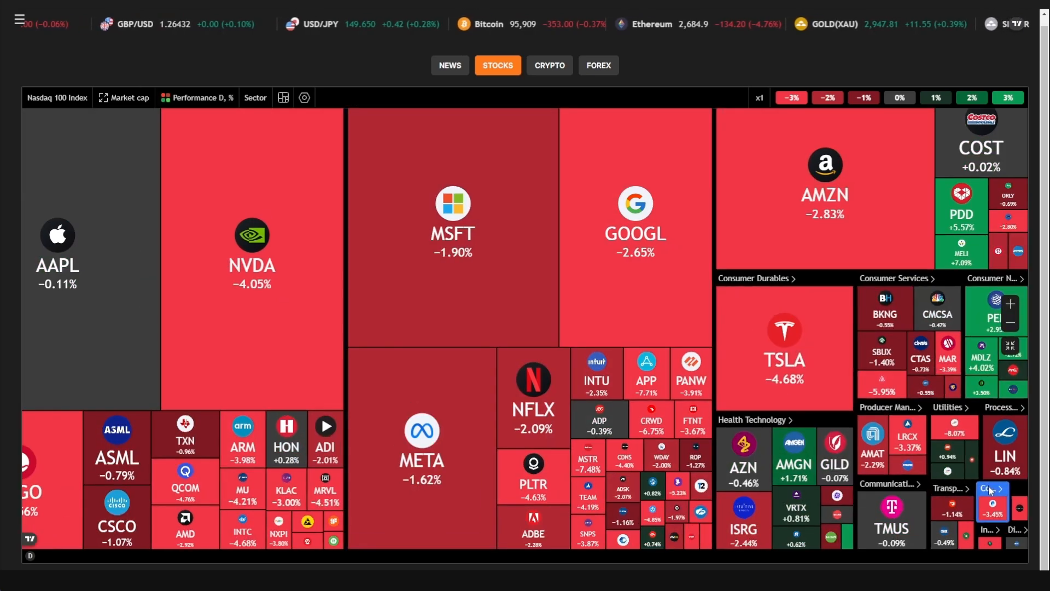
scroll(965, 529, "up", 5)
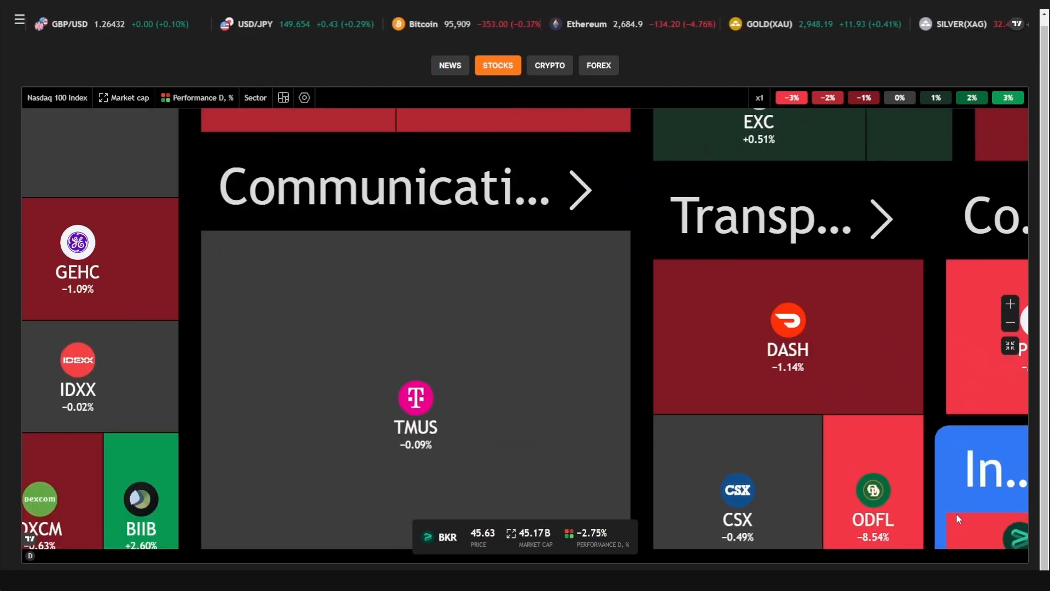
left_click_drag(956, 514, 478, 267)
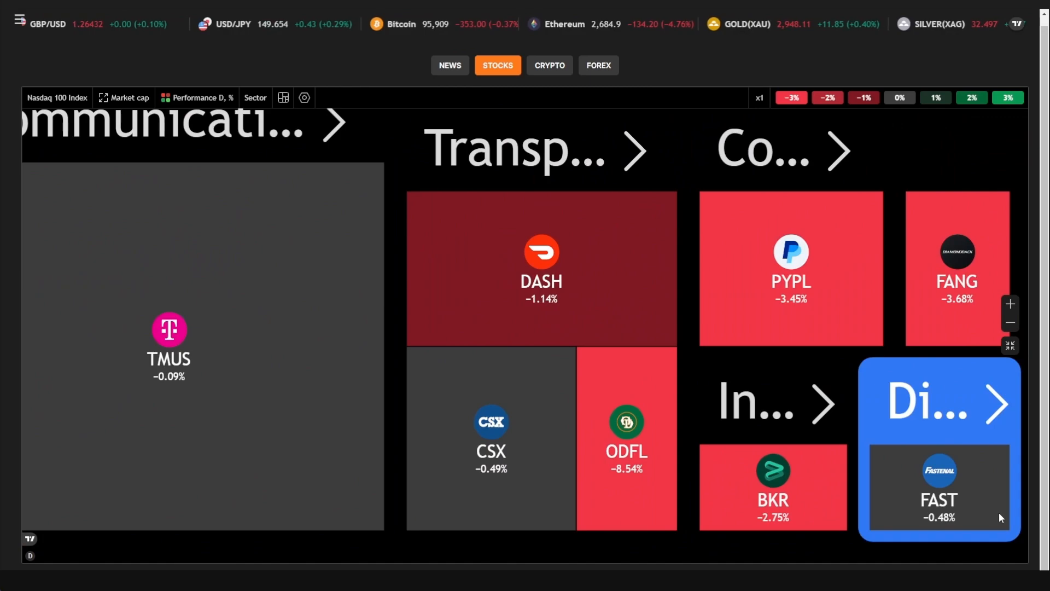
scroll(983, 501, "up", 3)
scroll(981, 499, "down", 3)
scroll(981, 498, "down", 3)
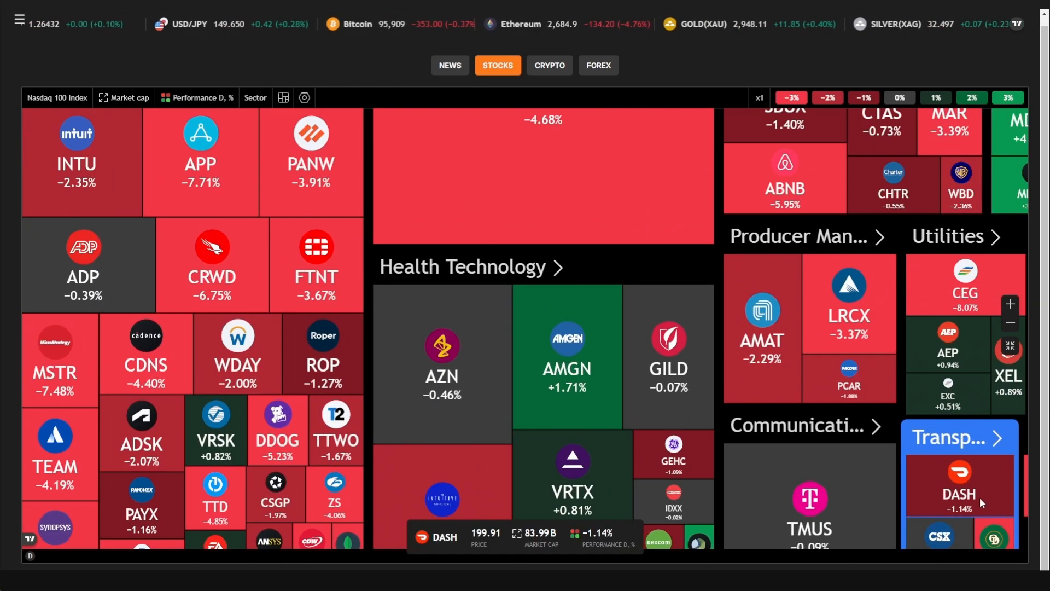
scroll(980, 498, "up", 2)
scroll(993, 495, "up", 3)
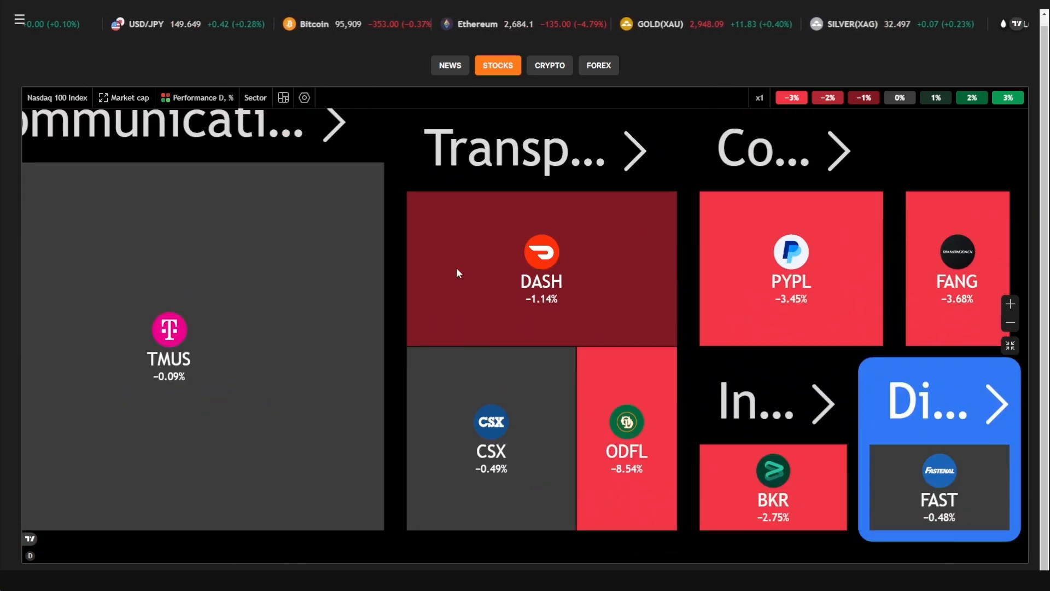
scroll(968, 449, "up", 4)
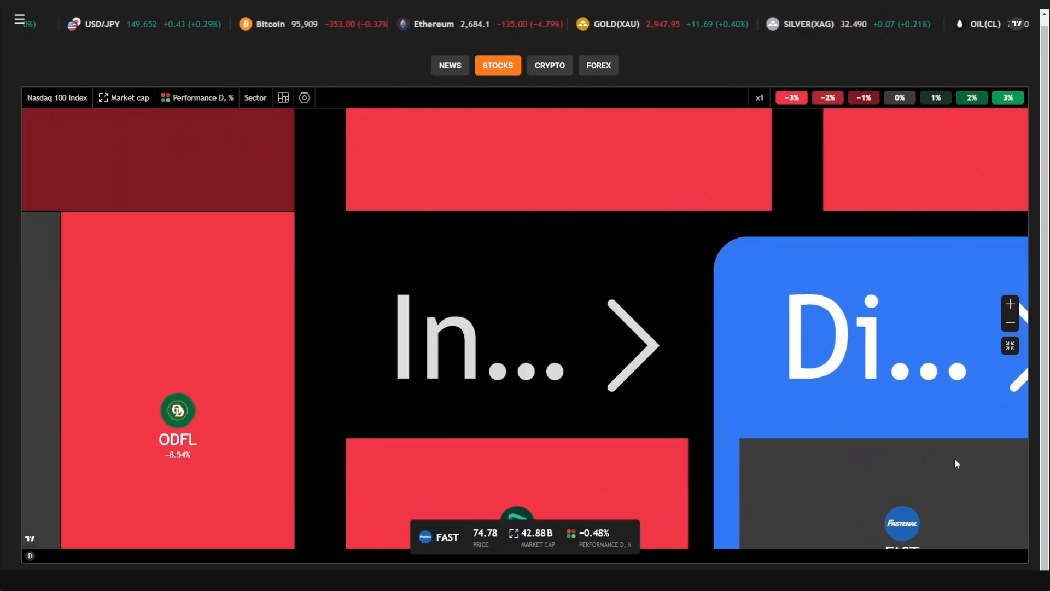
left_click_drag(954, 458, 534, 274)
scroll(556, 302, "down", 3)
scroll(557, 302, "down", 5)
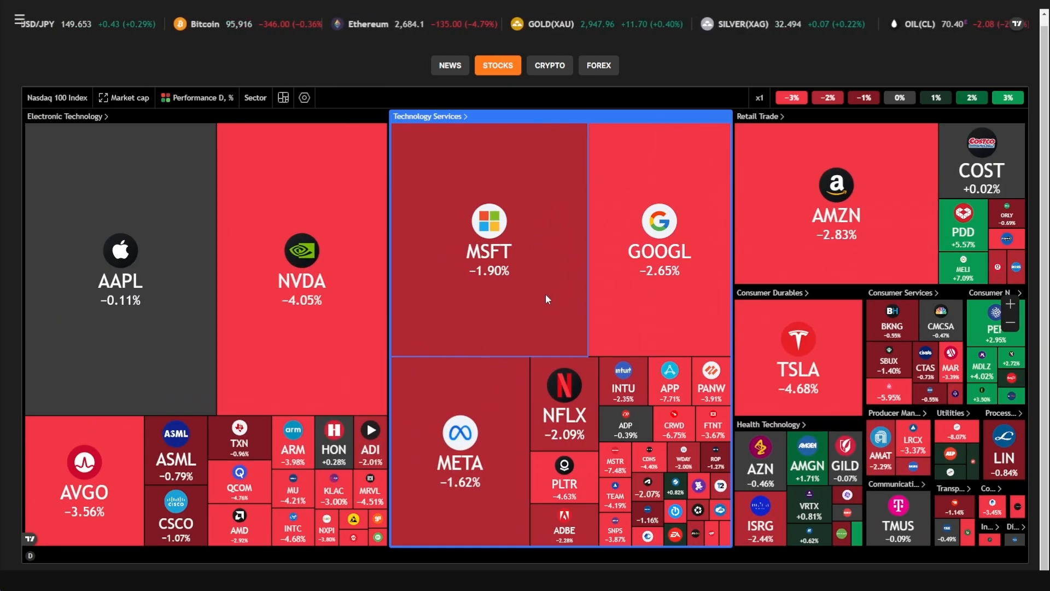
- Zoom into the crypto coins heatmap, then show the forex cross-rates table
left_click(550, 65)
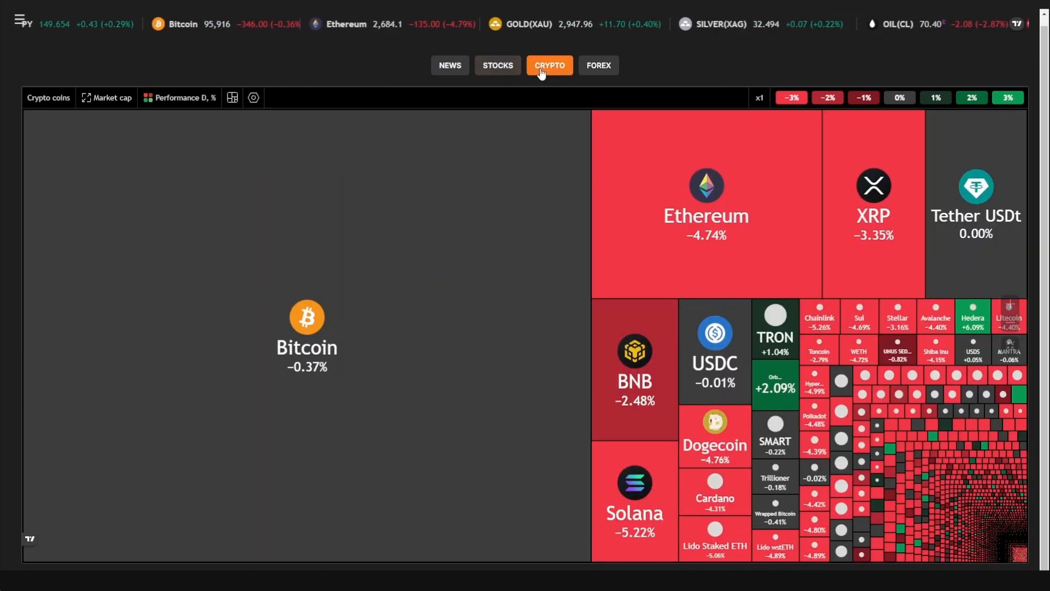
scroll(1019, 546, "up", 1)
scroll(1020, 546, "up", 4)
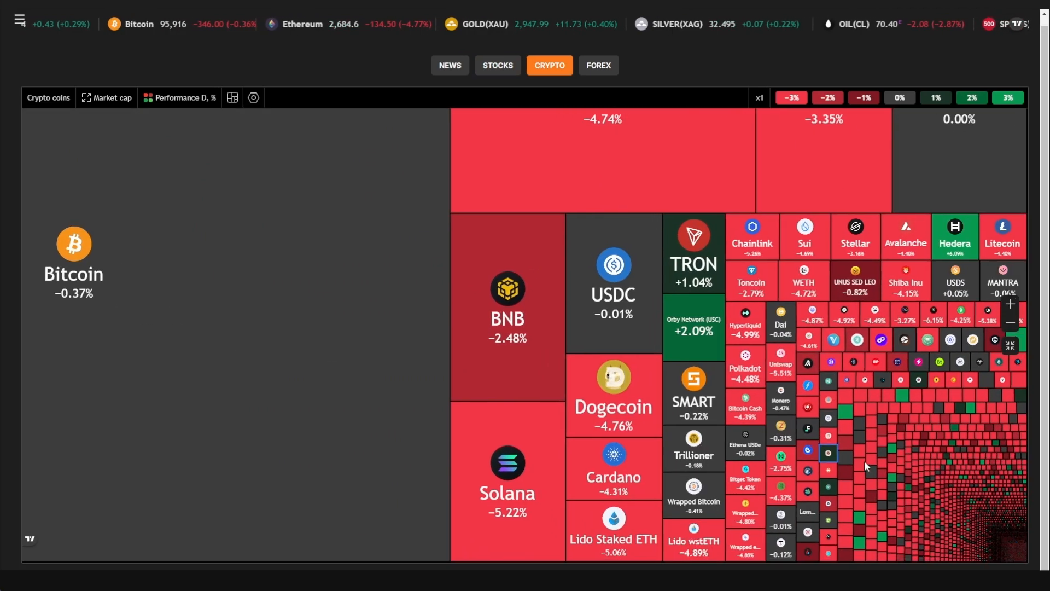
scroll(1004, 540, "up", 4)
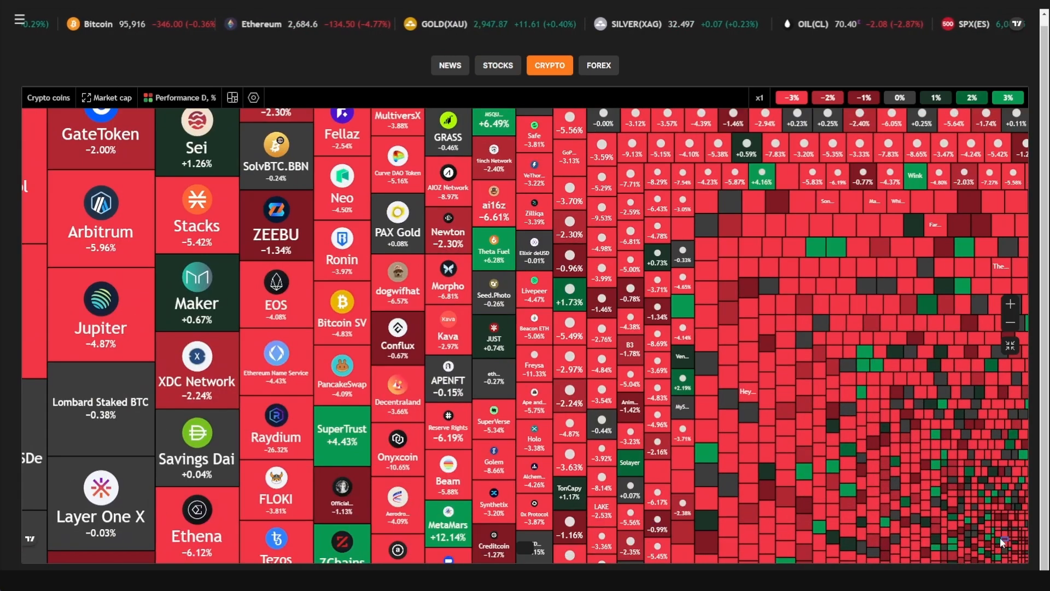
scroll(1009, 546, "up", 5)
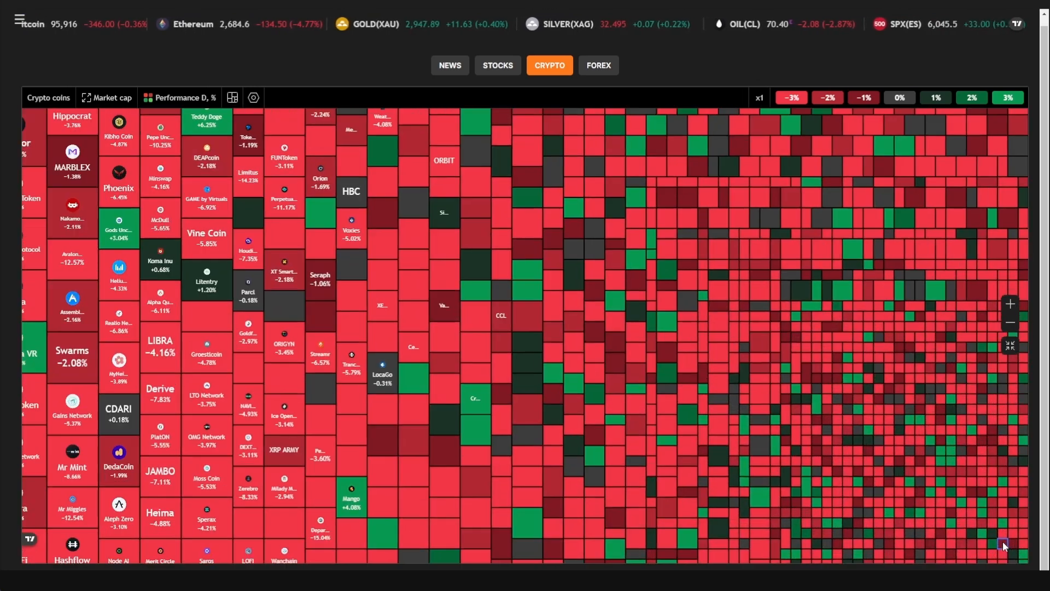
mouse_move(1002, 540)
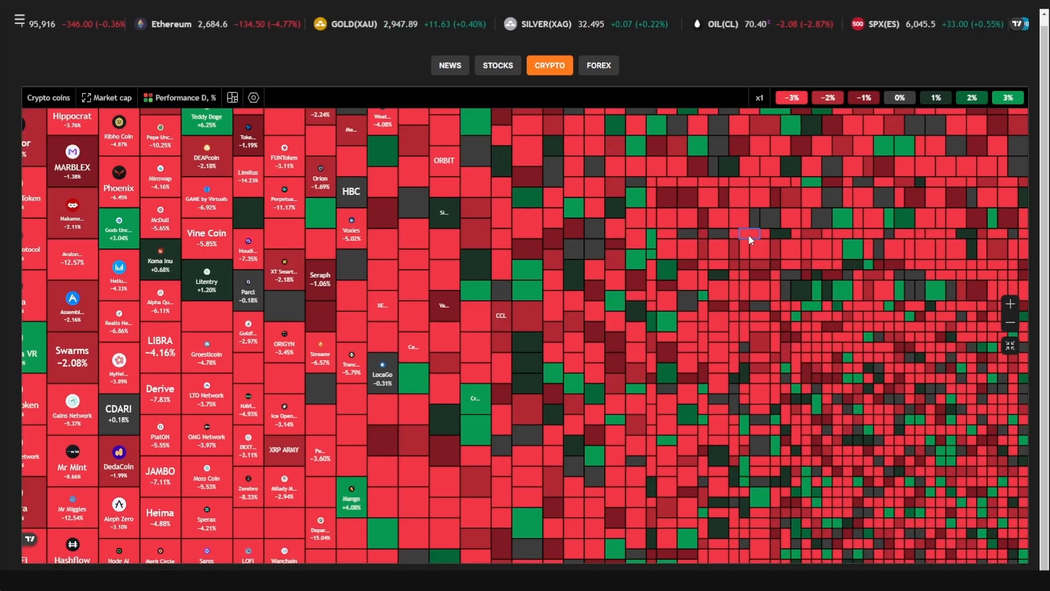
left_click(604, 74)
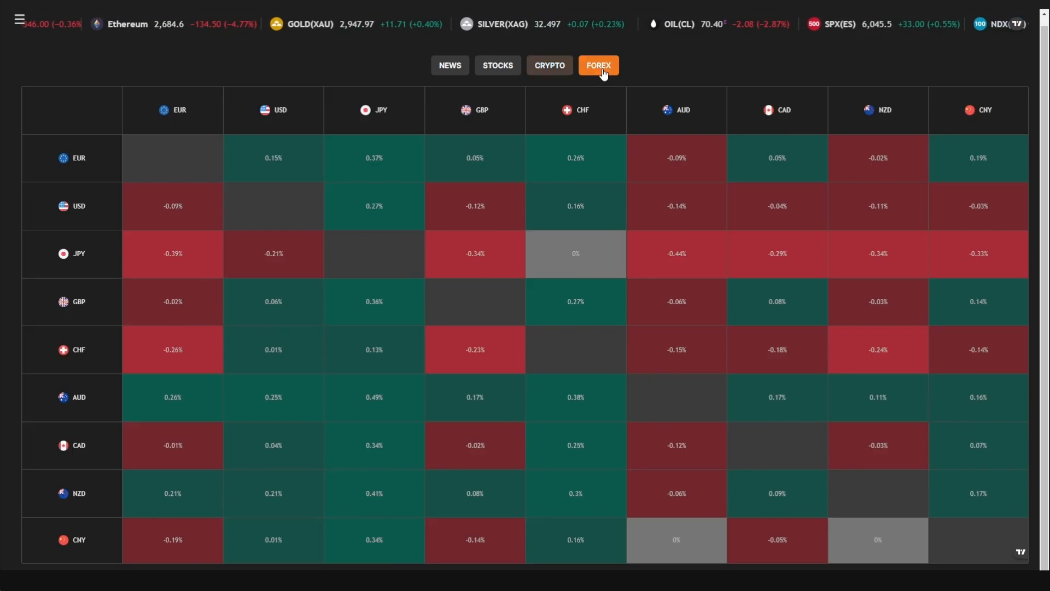